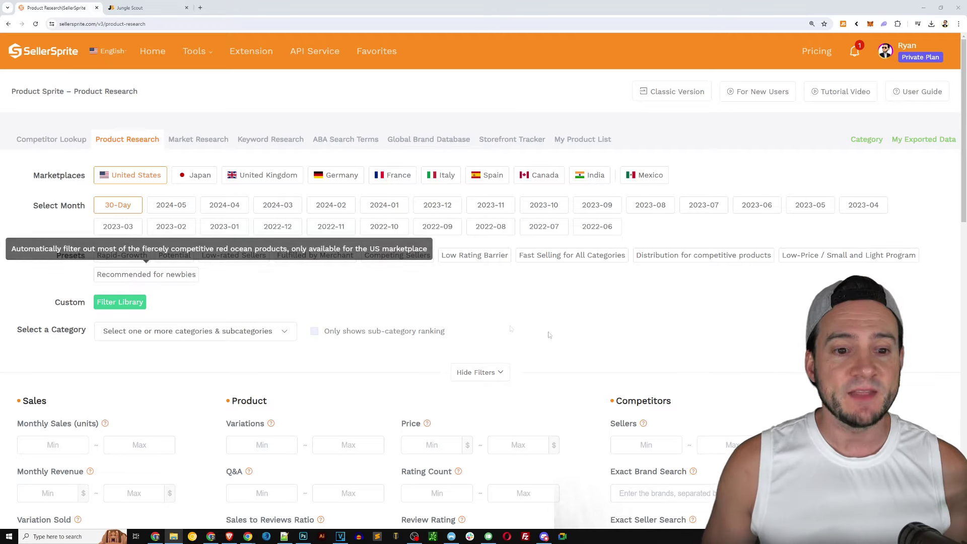
# Skim SellerSprite's product research filters, then switch to Jungle Scout's Product Database.
pyautogui.scroll(-5, 932, 195)
pyautogui.scroll(-2, 932, 196)
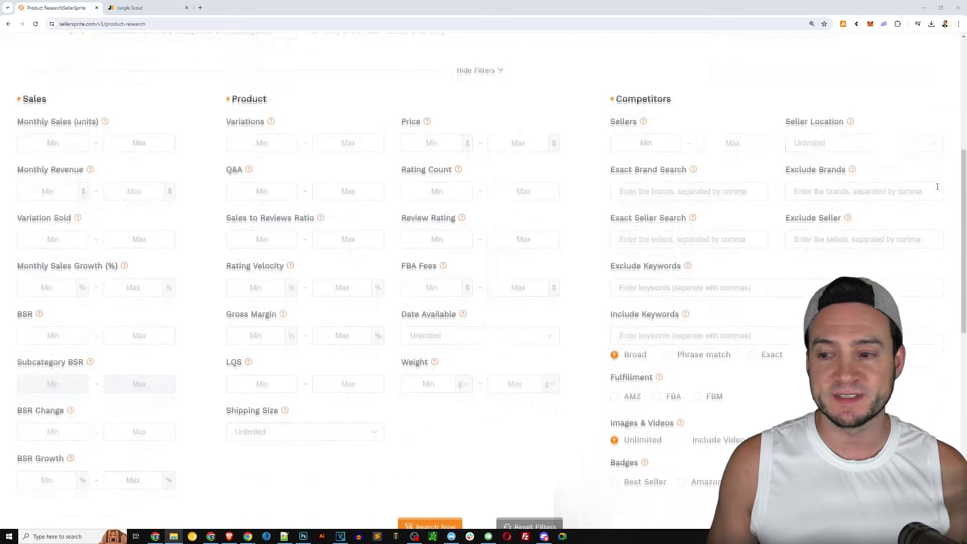
pyautogui.scroll(6, 936, 201)
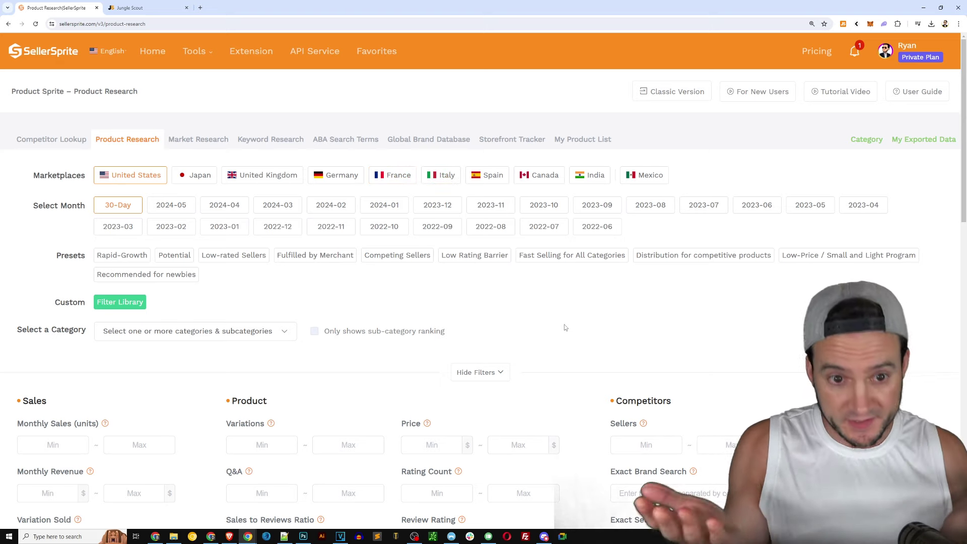
pyautogui.scroll(-1, 564, 325)
pyautogui.scroll(1, 559, 313)
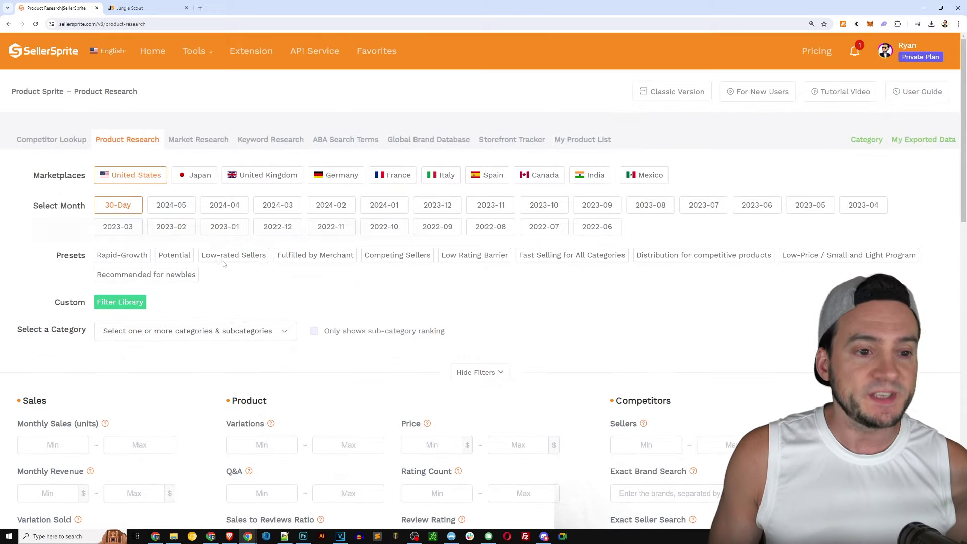
pyautogui.click(152, 10)
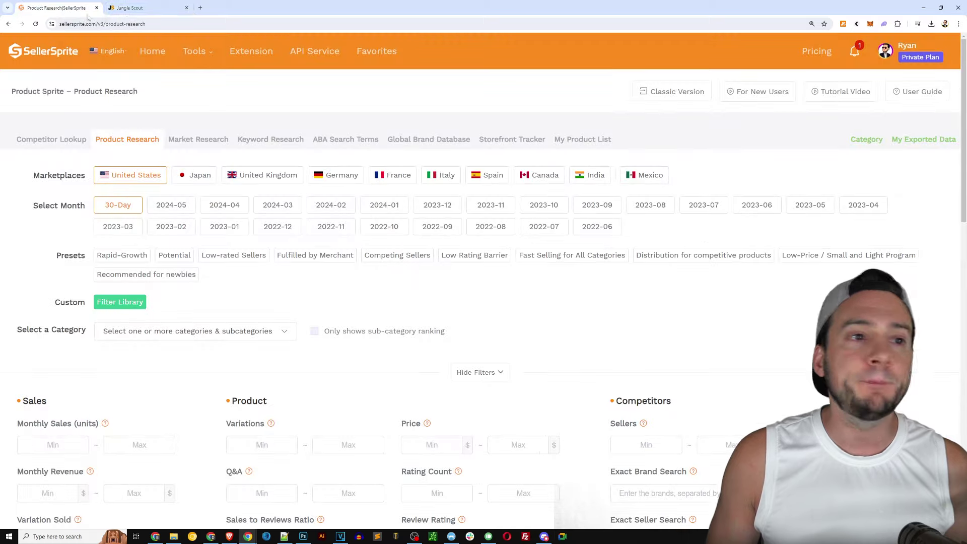
pyautogui.click(90, 8)
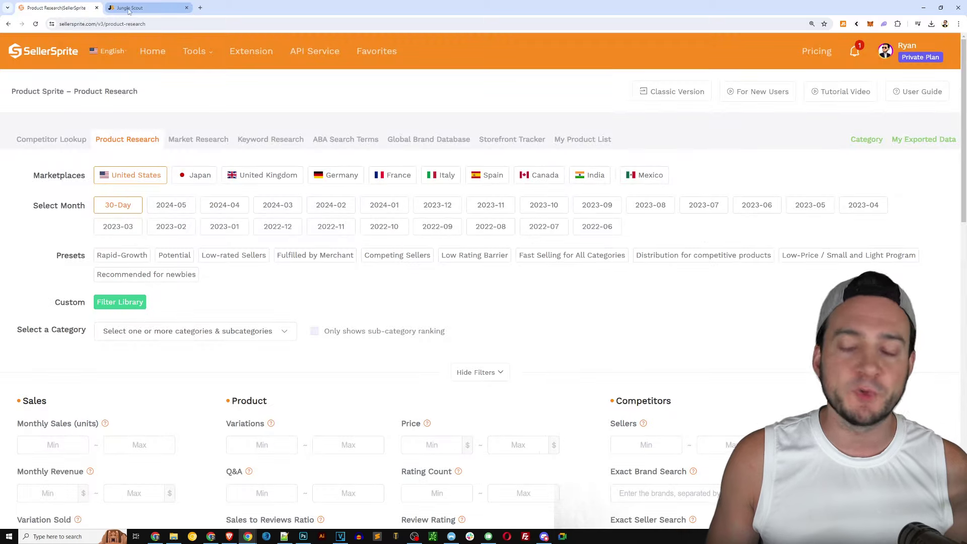
pyautogui.click(129, 9)
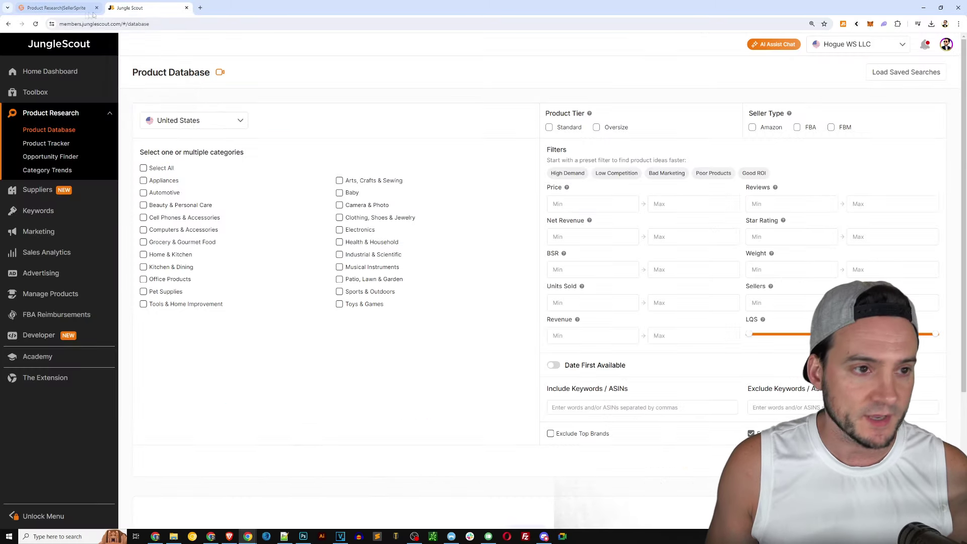
pyautogui.click(91, 9)
pyautogui.click(130, 9)
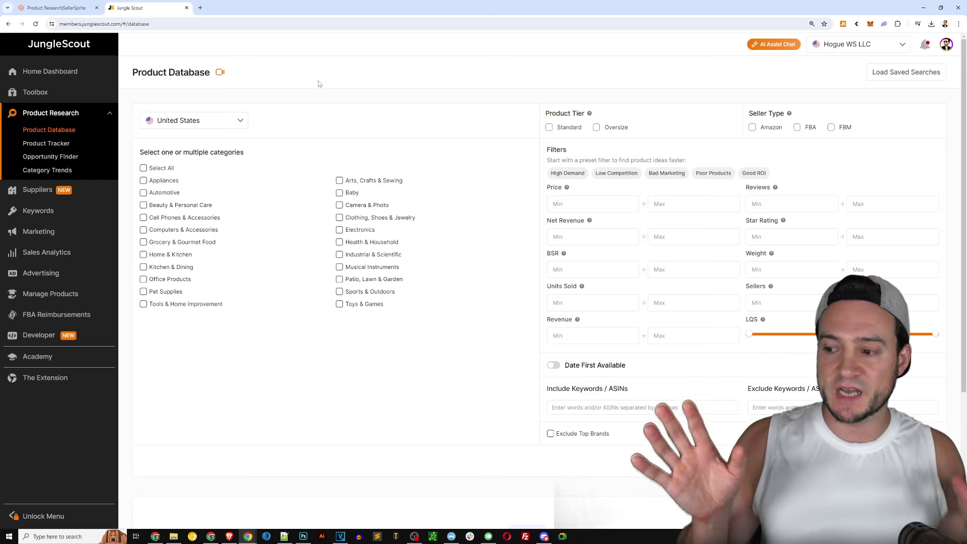
pyautogui.hotkey('ctrl', '+')
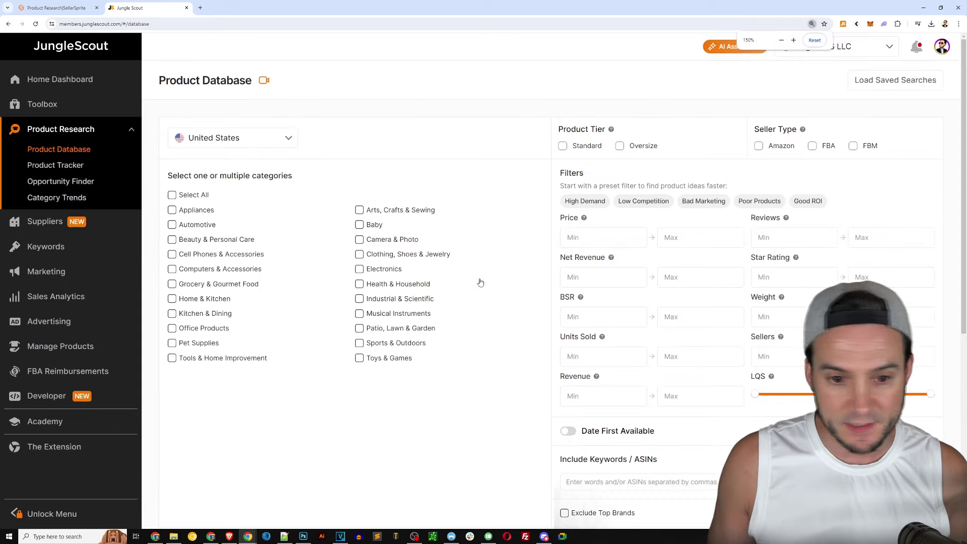
pyautogui.hotkey('ctrl', '-')
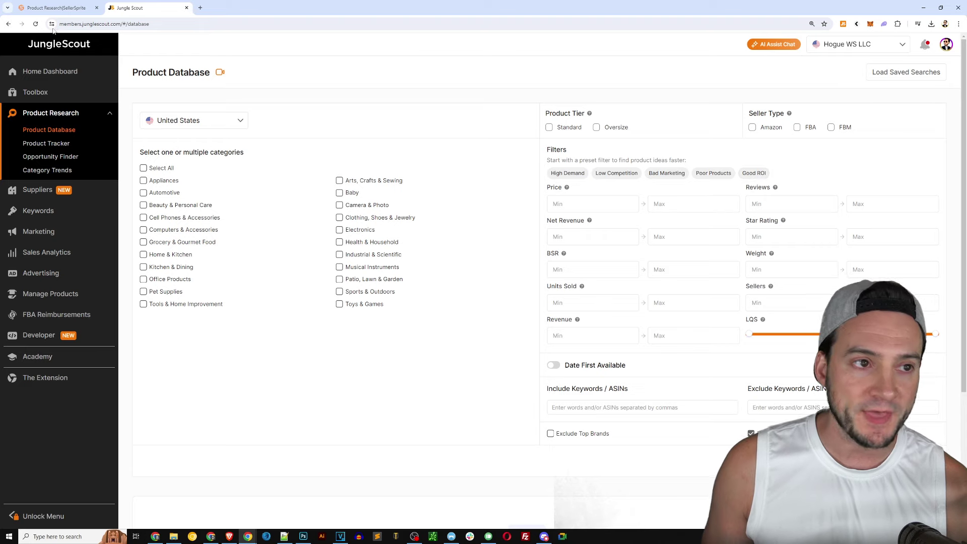
pyautogui.click(73, 9)
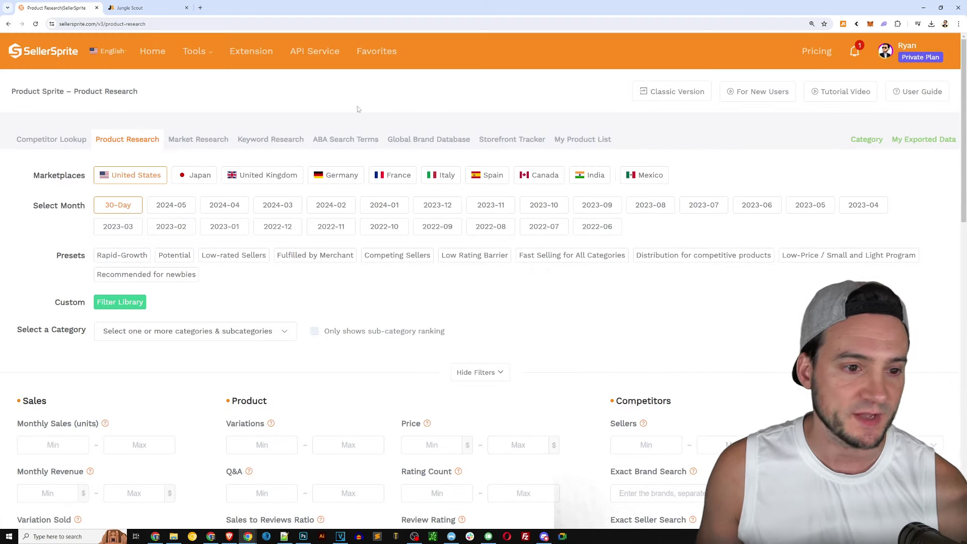
pyautogui.click(128, 7)
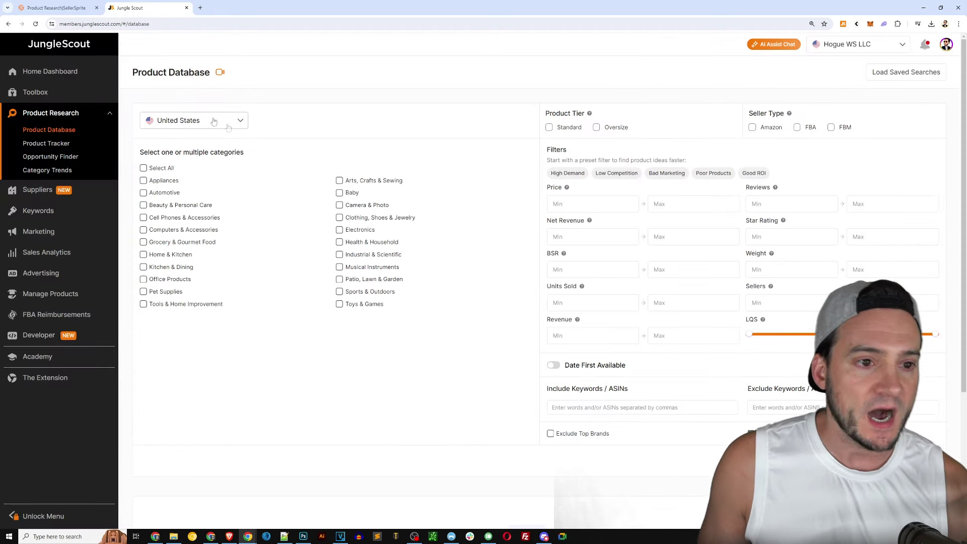
pyautogui.click(199, 124)
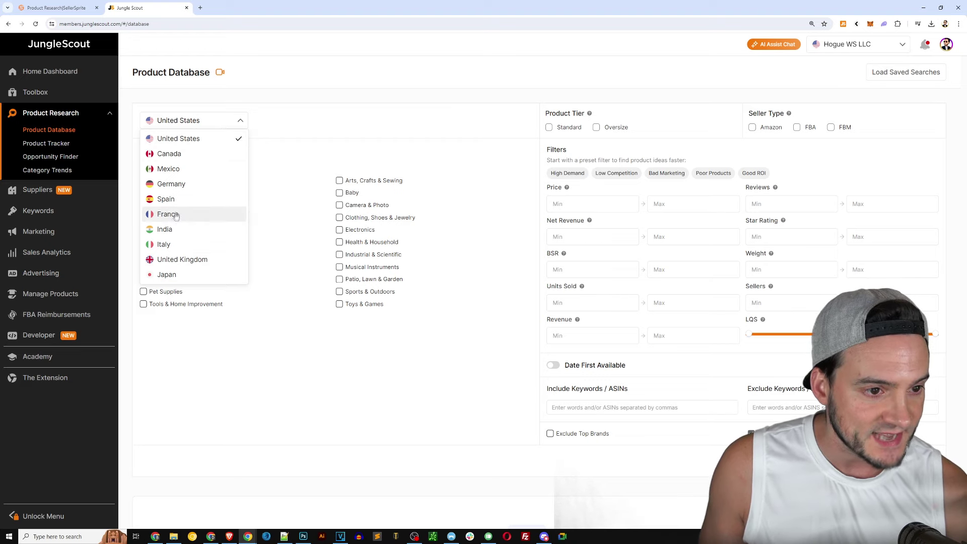
pyautogui.click(282, 101)
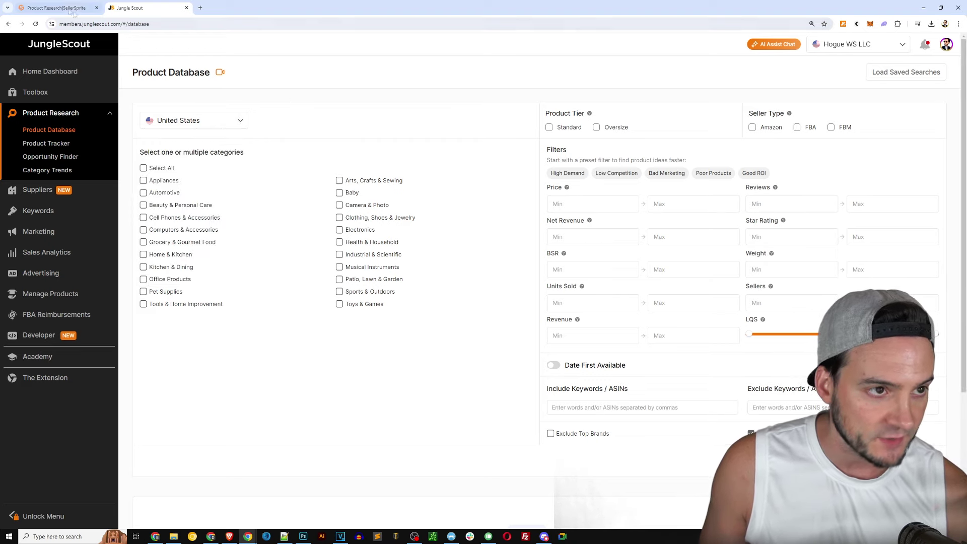
pyautogui.click(71, 11)
pyautogui.click(131, 8)
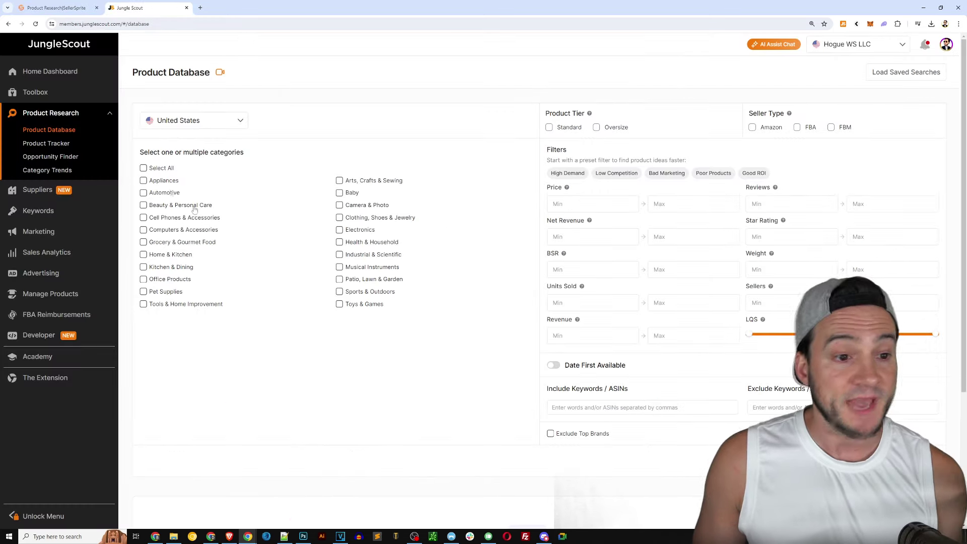
pyautogui.click(73, 9)
pyautogui.scroll(-4, 508, 174)
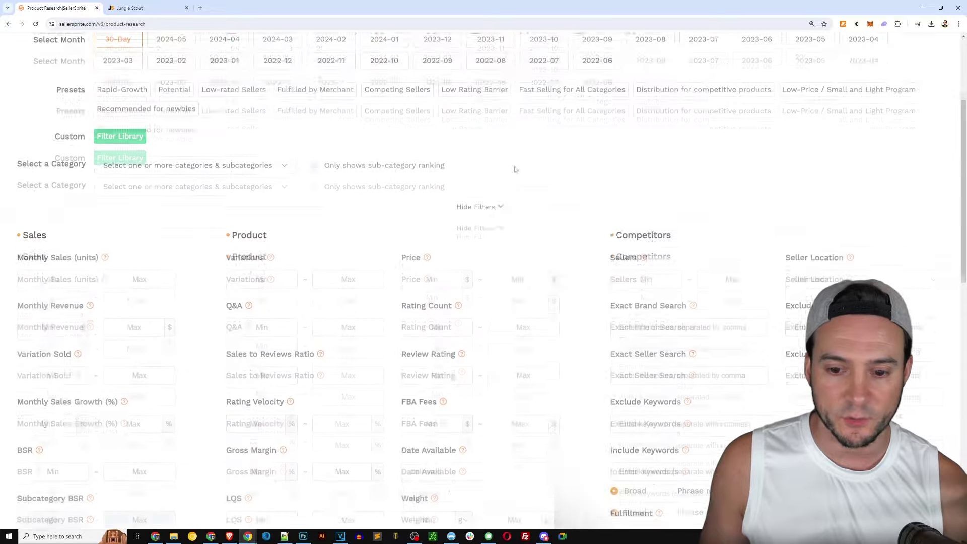
pyautogui.scroll(4, 514, 161)
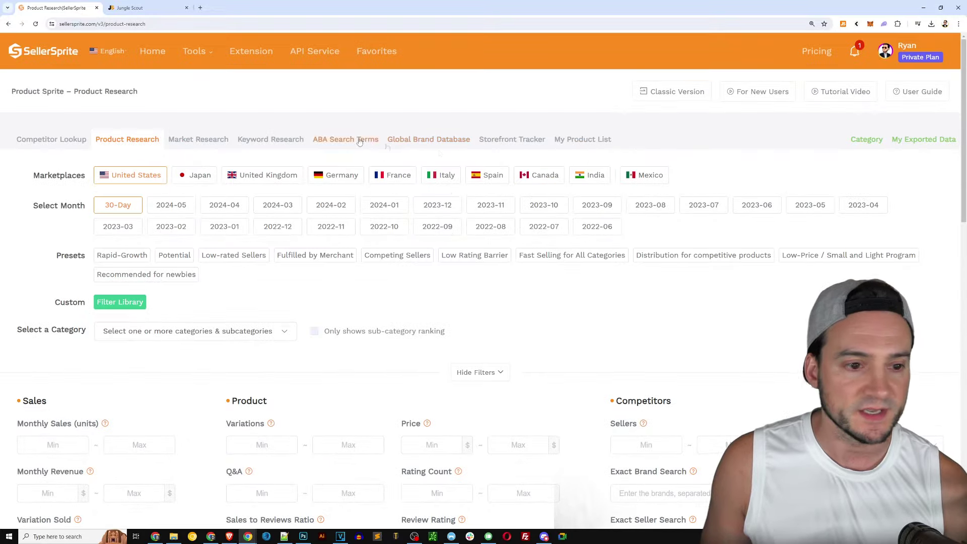
pyautogui.click(130, 7)
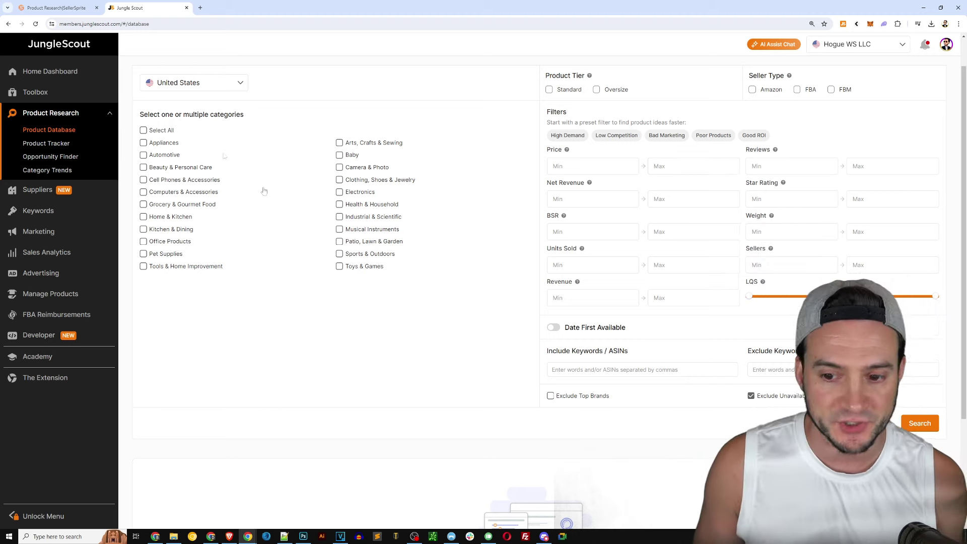
# Flip between the two tools, ending on SellerSprite's empty sales, product and competitor filters.
pyautogui.click(55, 8)
pyautogui.click(131, 8)
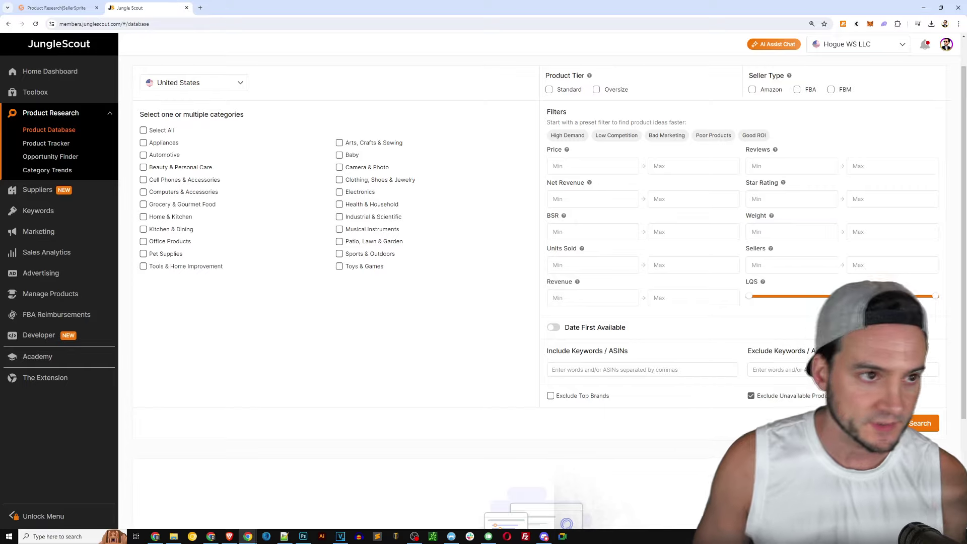
pyautogui.click(55, 7)
pyautogui.scroll(-5, 458, 218)
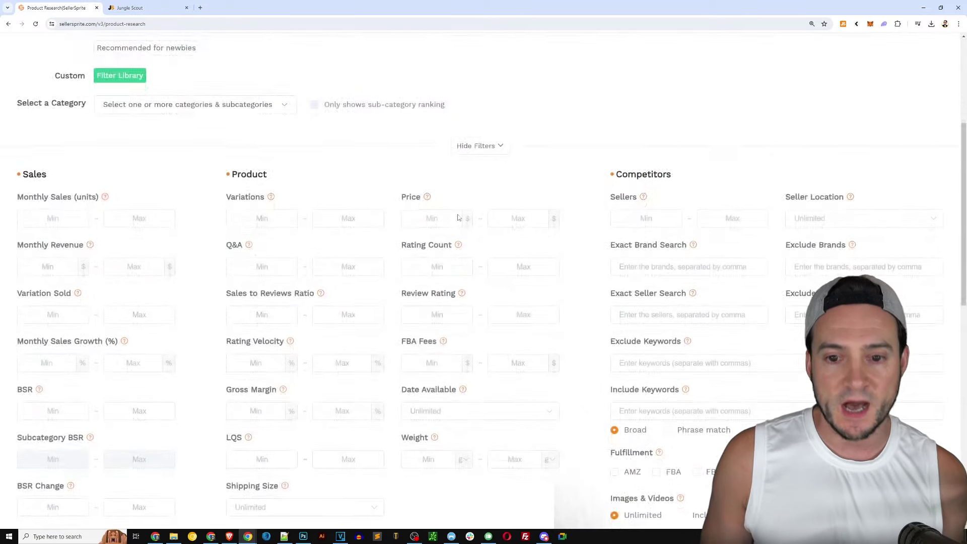
# Highlight the Monthly Sales Growth (%) filter and snip the Select Month rows.
pyautogui.scroll(-2, 458, 217)
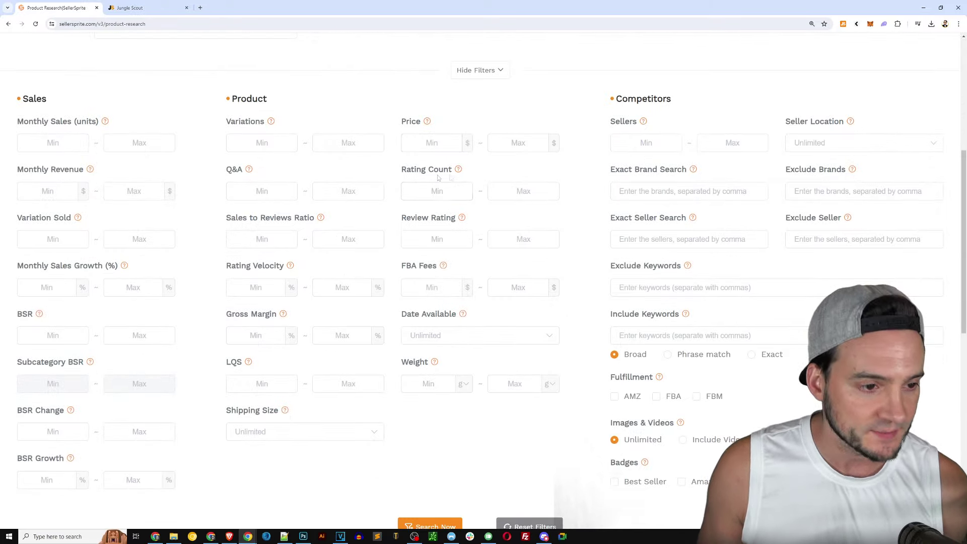
pyautogui.scroll(-1, 204, 178)
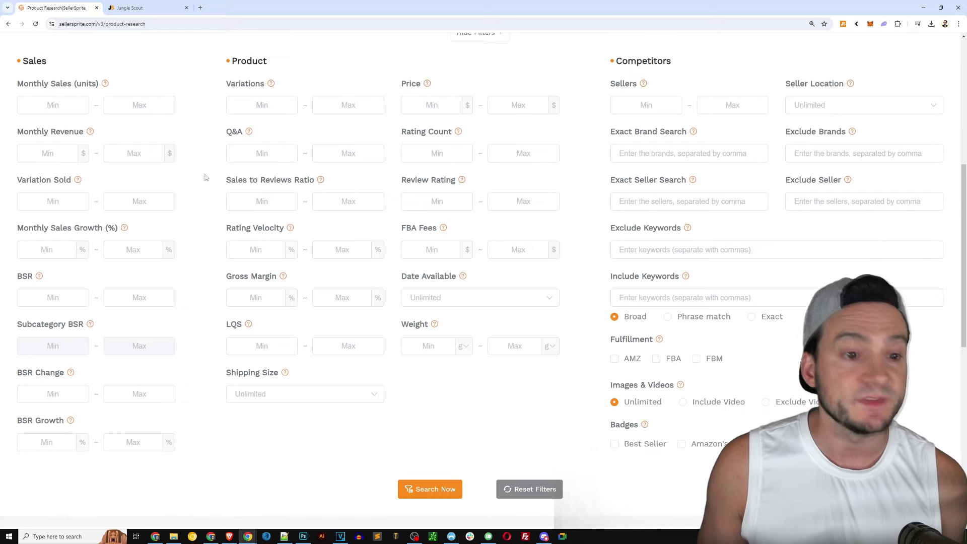
pyautogui.moveTo(124, 228)
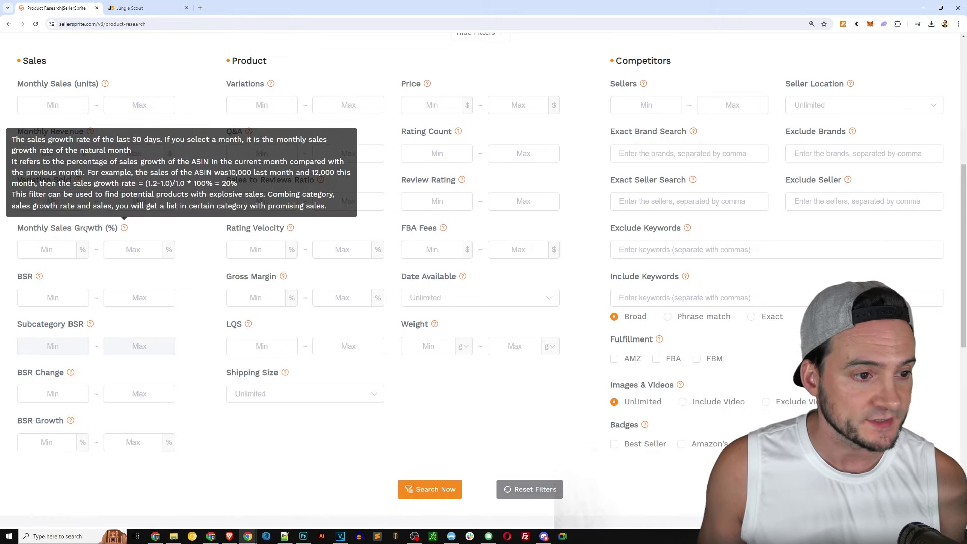
pyautogui.moveTo(17, 227); pyautogui.dragTo(127, 229)
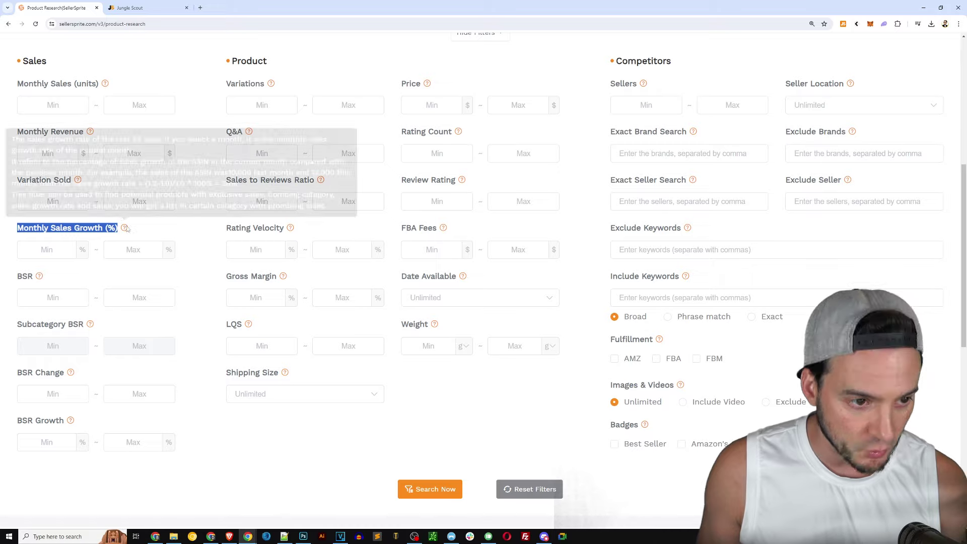
pyautogui.scroll(7, 201, 217)
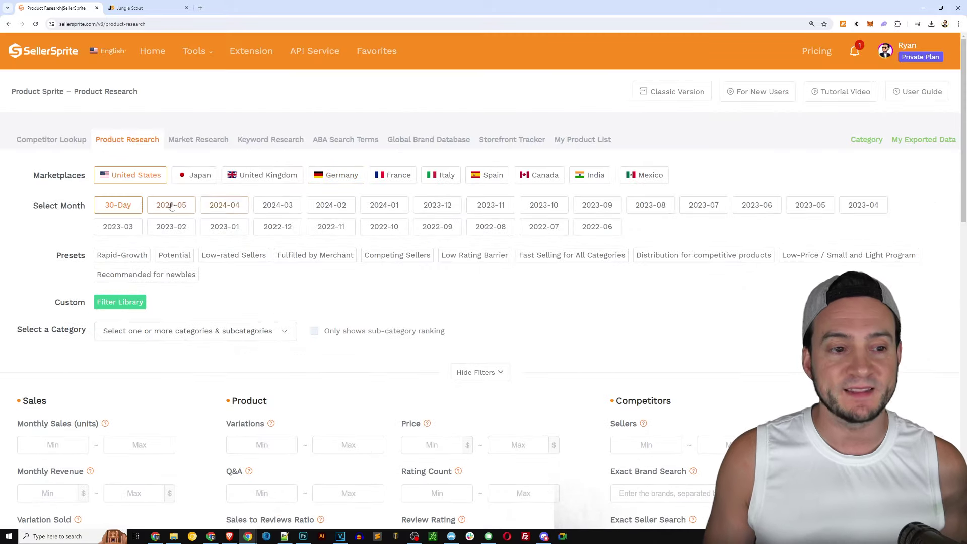
pyautogui.press('Print')
pyautogui.moveTo(28, 197); pyautogui.dragTo(891, 229)
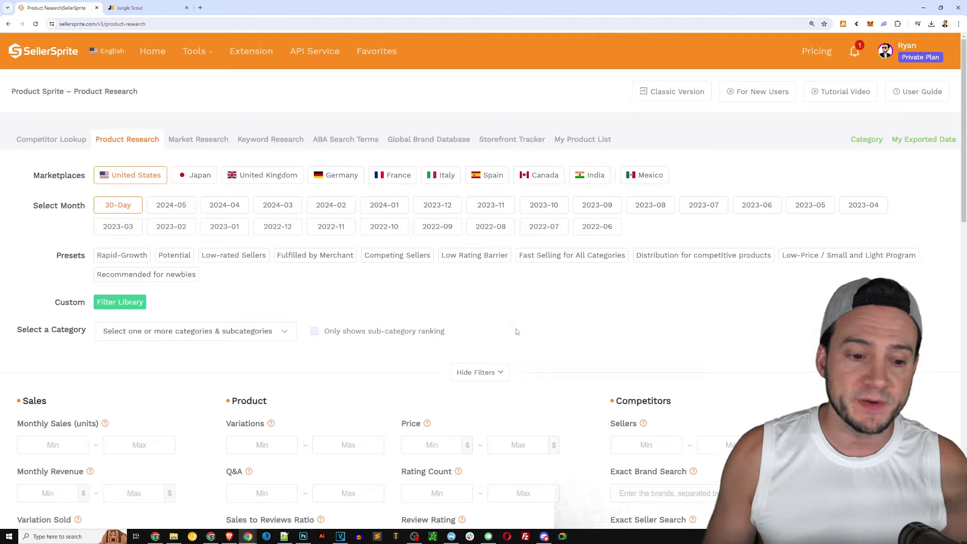
# Snip the Recommended for newbies preset, then return to Jungle Scout's Product Database.
pyautogui.scroll(-7, 516, 331)
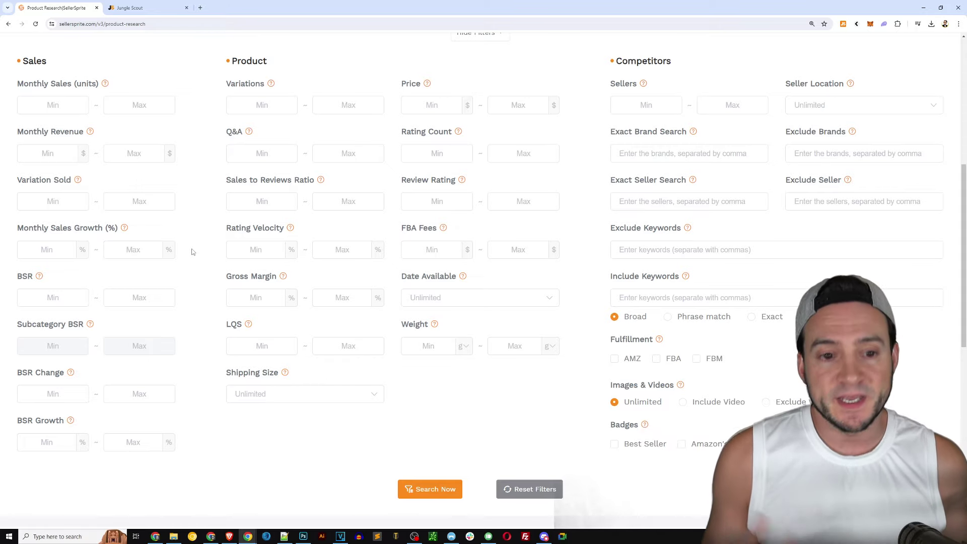
pyautogui.scroll(5, 191, 252)
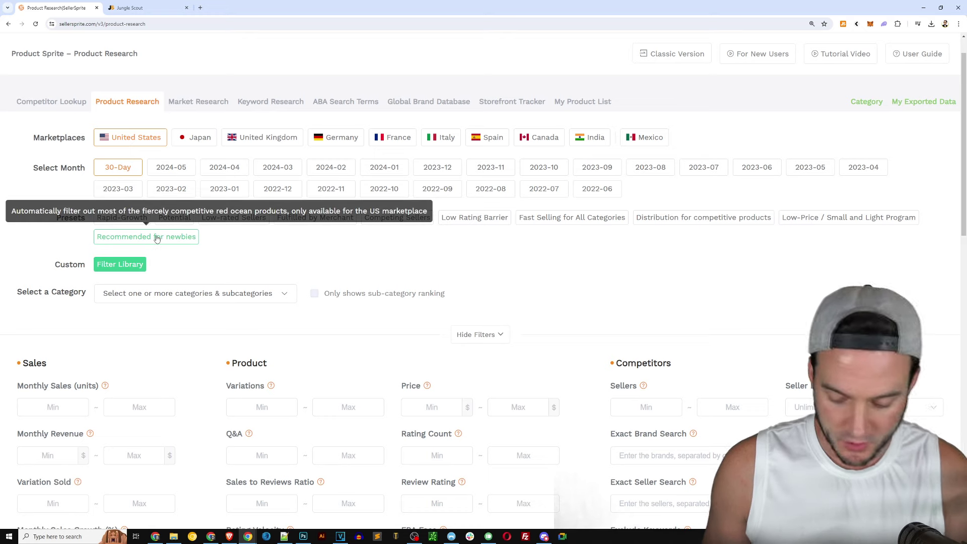
pyautogui.press('super+shift+s')
pyautogui.moveTo(93, 225); pyautogui.dragTo(218, 246)
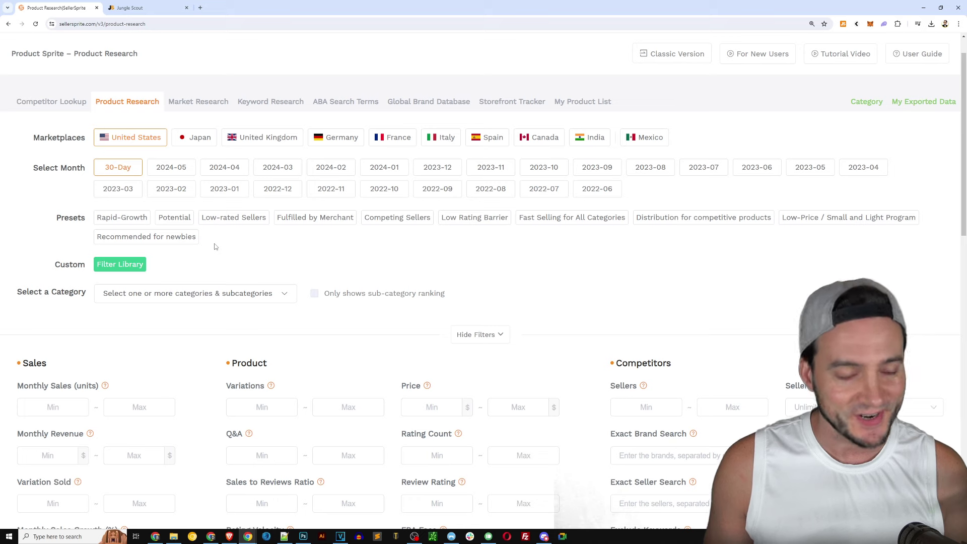
pyautogui.click(137, 10)
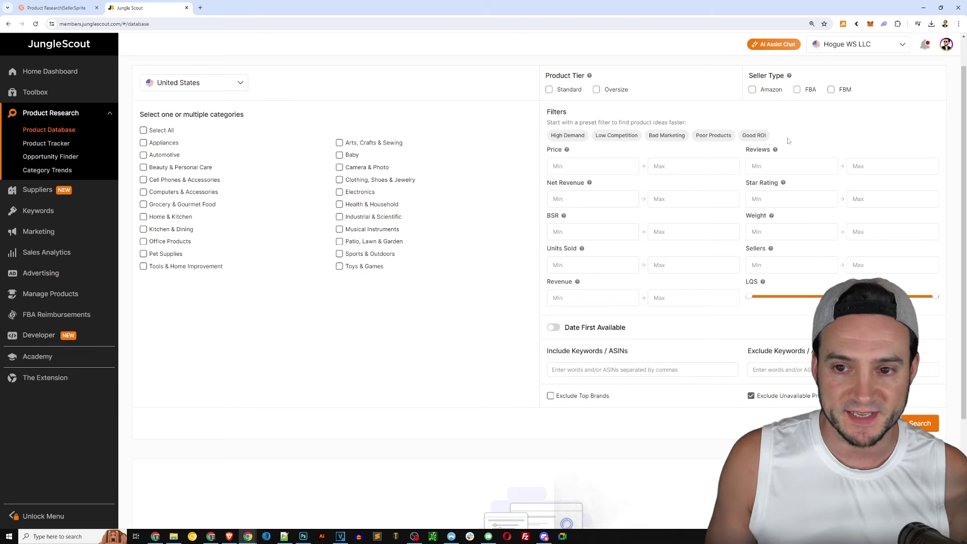
# Apply Good ROI with minimum price 20 and net revenue 15, then go to SellerSprite.
pyautogui.click(760, 137)
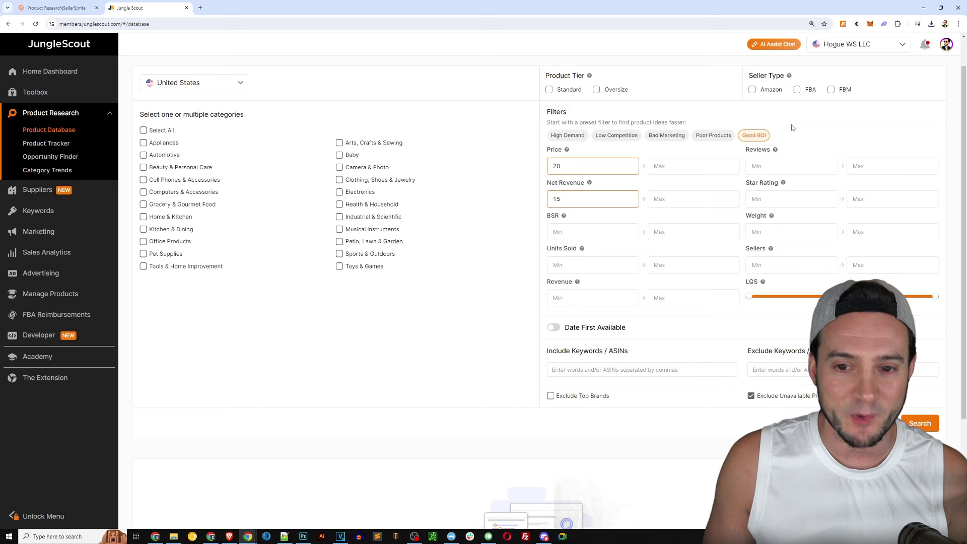
pyautogui.moveTo(571, 166); pyautogui.dragTo(556, 166)
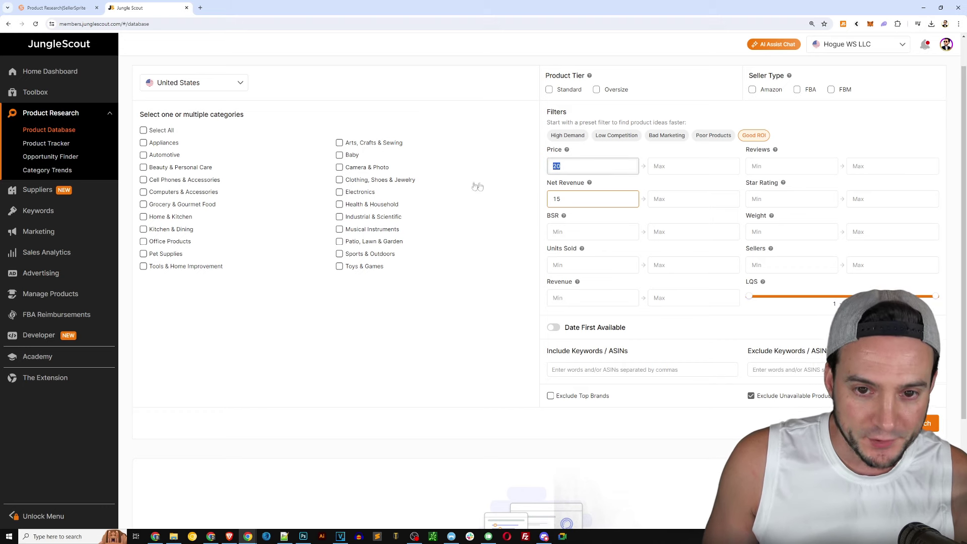
pyautogui.click(598, 200)
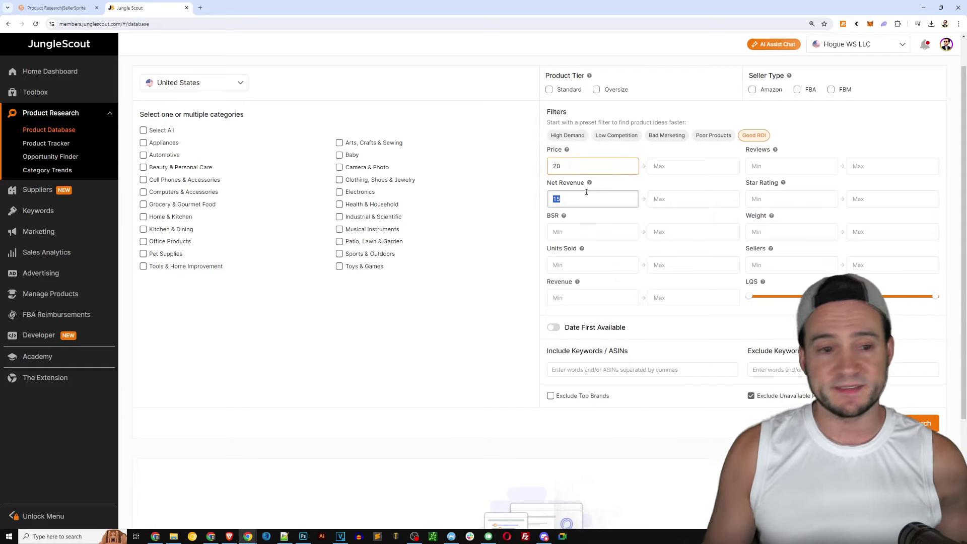
pyautogui.hotkey('ctrl', 'shift', 'Tab')
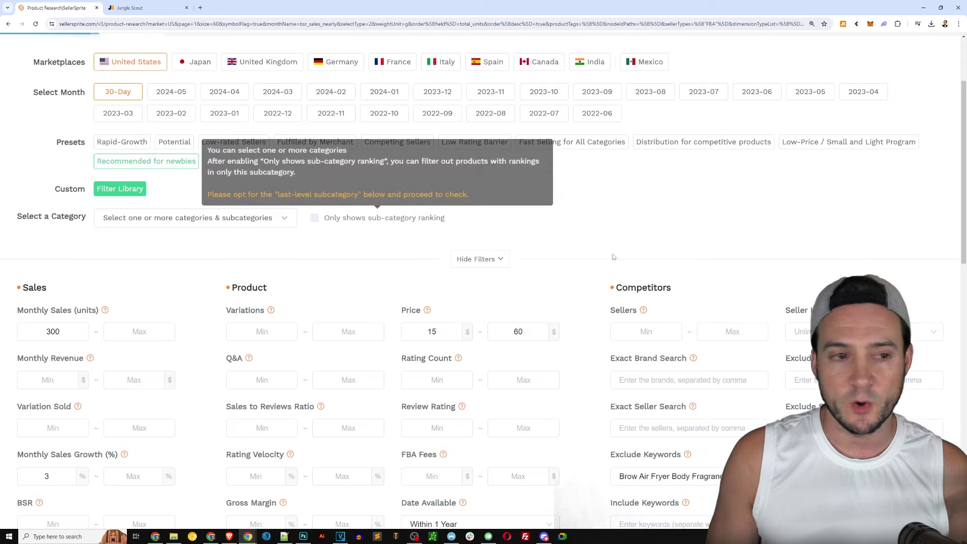
# Scroll SellerSprite's filter form and point out the Monthly Sales Growth filter.
pyautogui.scroll(-2, 508, 221)
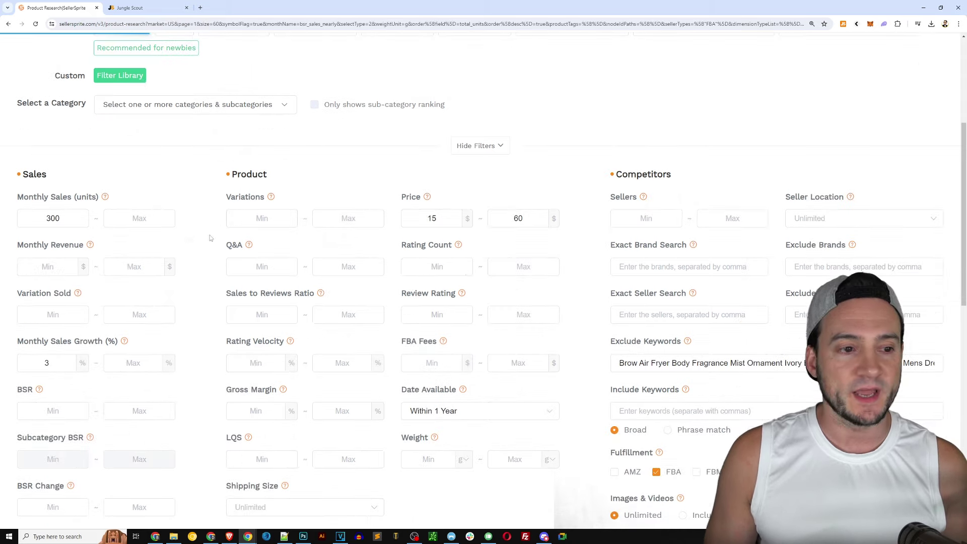
pyautogui.scroll(-2, 211, 237)
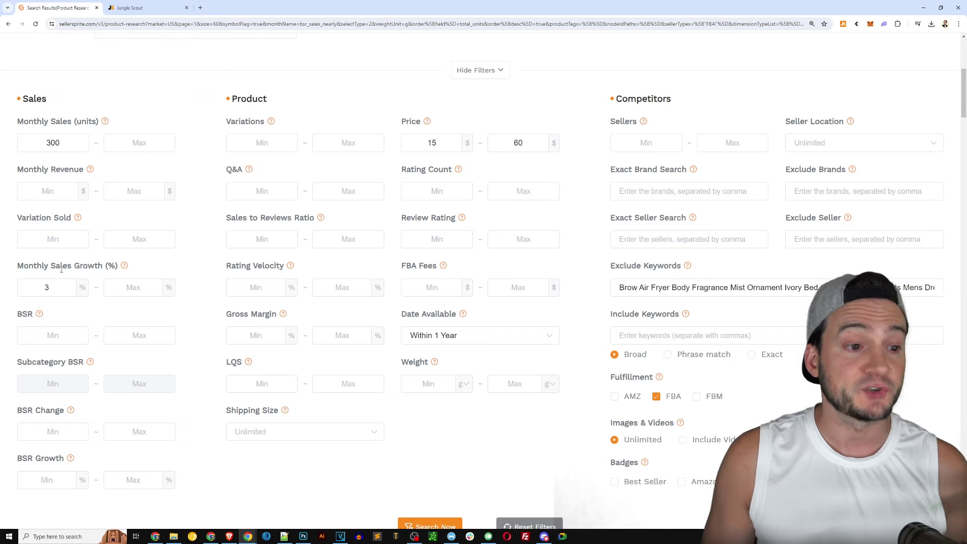
pyautogui.moveTo(23, 266); pyautogui.dragTo(95, 261)
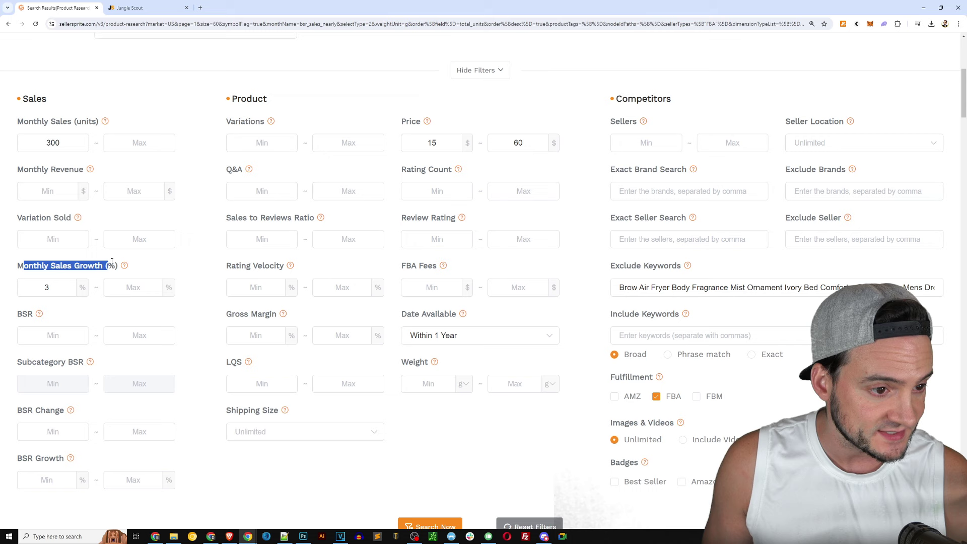
pyautogui.click(14, 270)
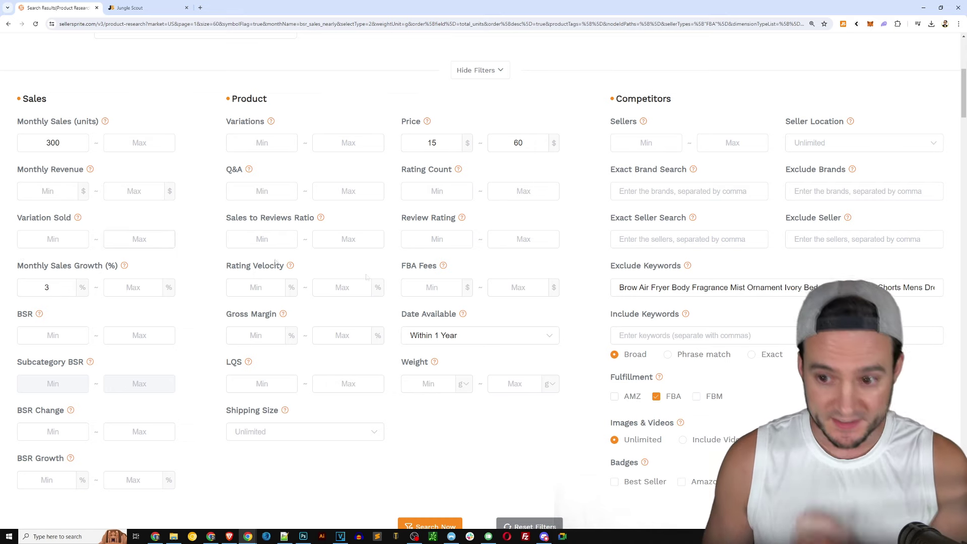
# Scroll through SellerSprite's product results grid, then return to Jungle Scout.
pyautogui.scroll(-1, 275, 262)
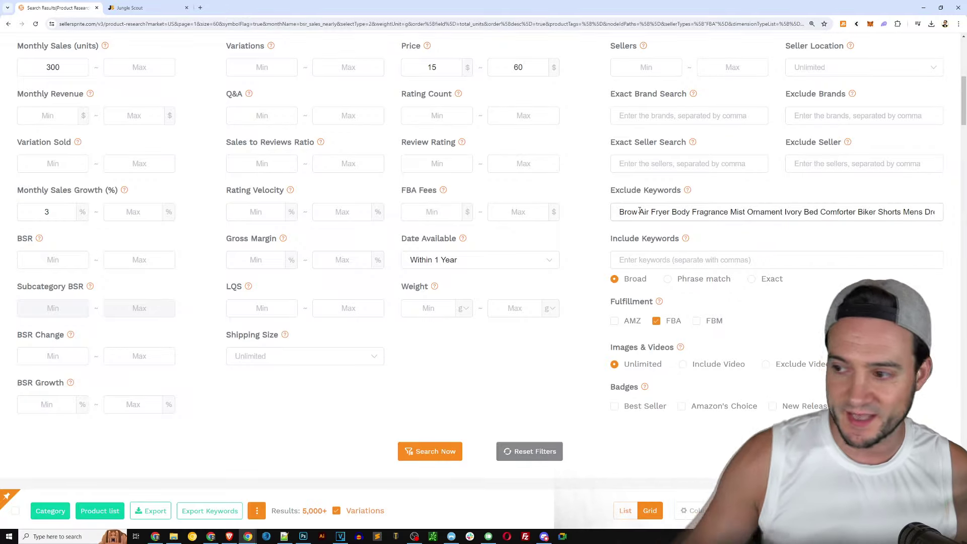
pyautogui.scroll(-6, 639, 211)
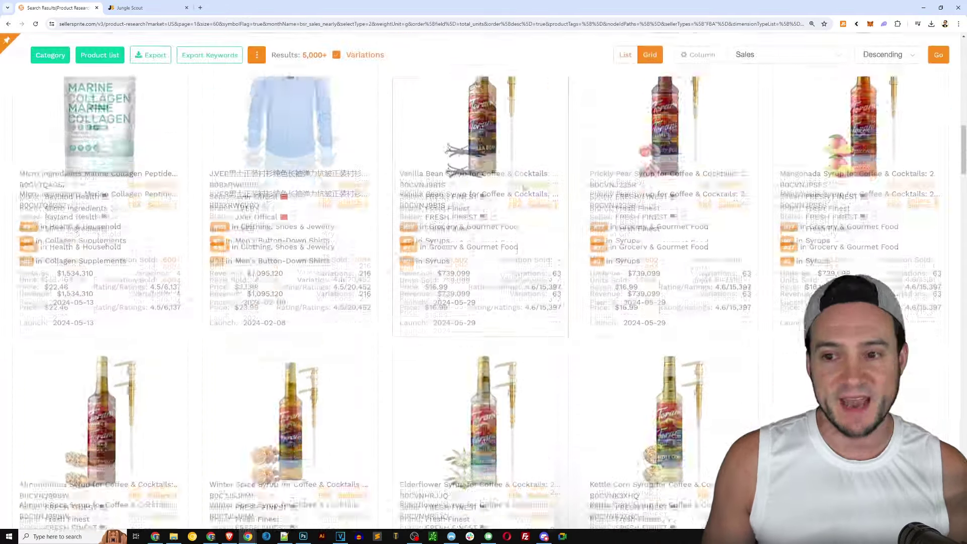
pyautogui.scroll(-5, 523, 188)
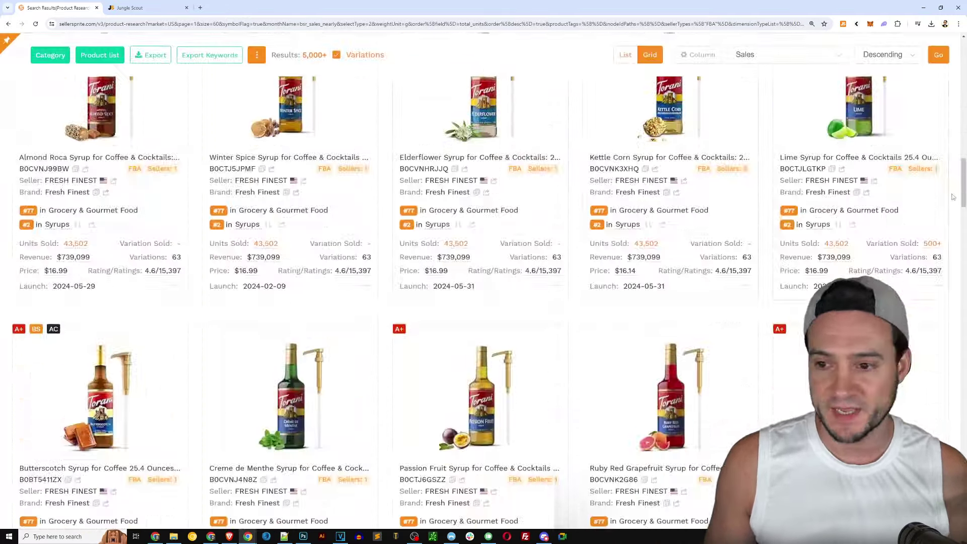
pyautogui.scroll(-15, 952, 196)
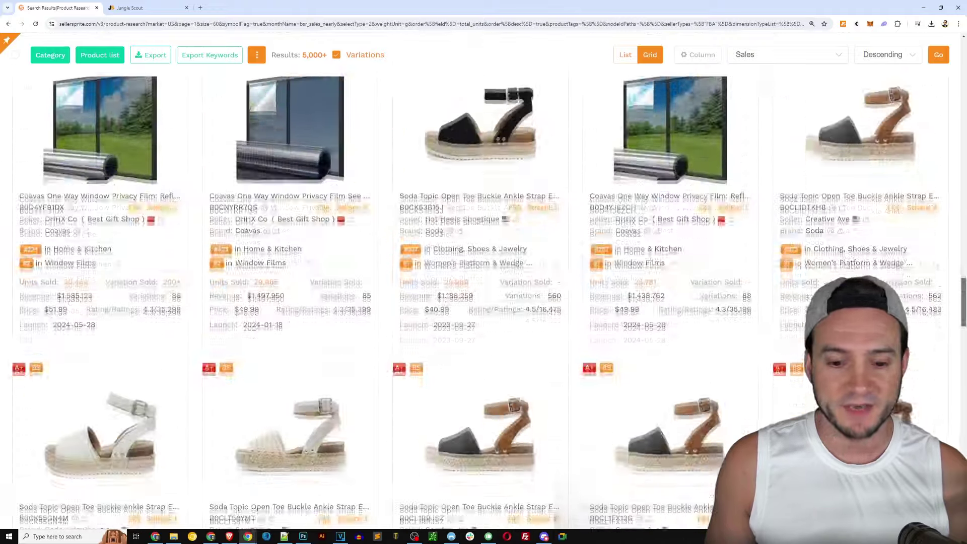
pyautogui.scroll(-15, 258, 91)
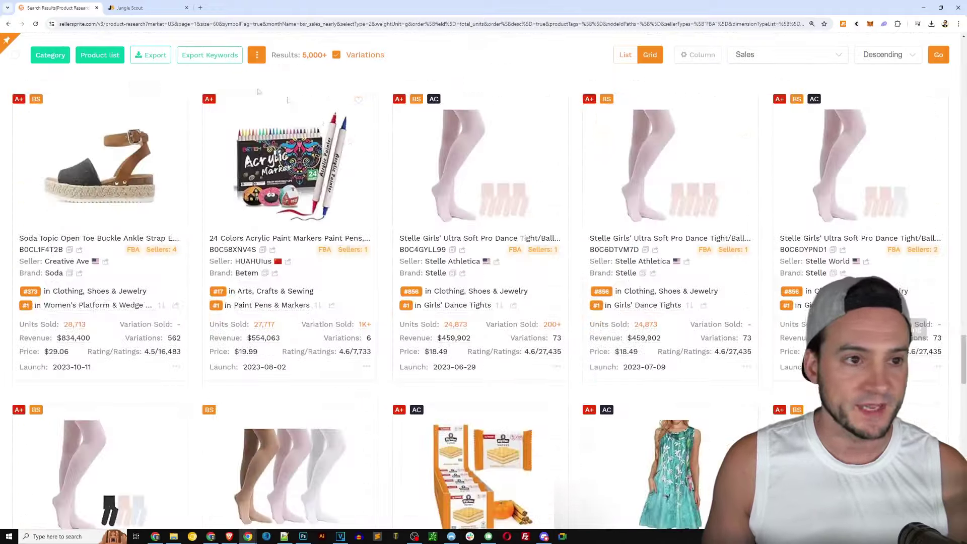
pyautogui.hotkey('ctrl', 'Tab')
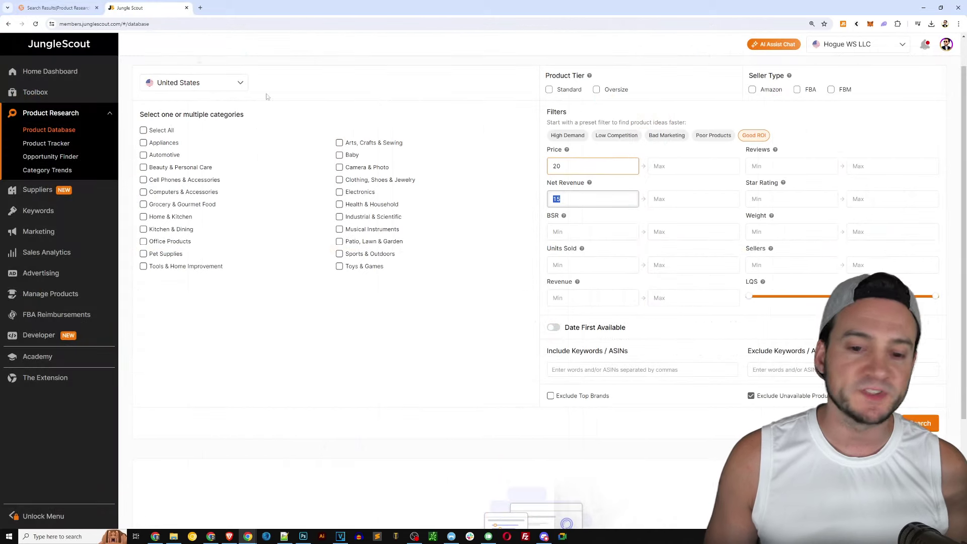
# Run the Jungle Scout search with price 20 and net revenue 15 minimums and scroll the results.
pyautogui.click(925, 423)
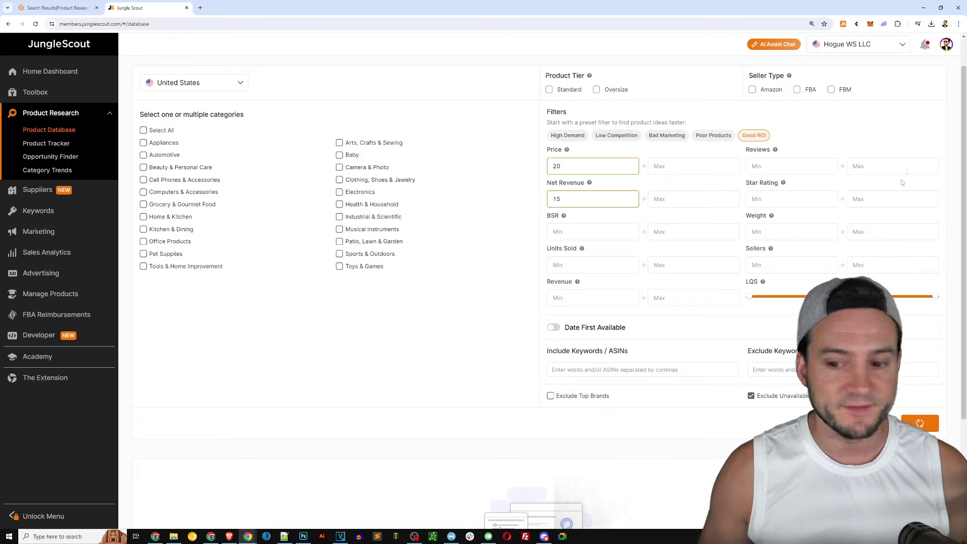
pyautogui.scroll(-3, 901, 179)
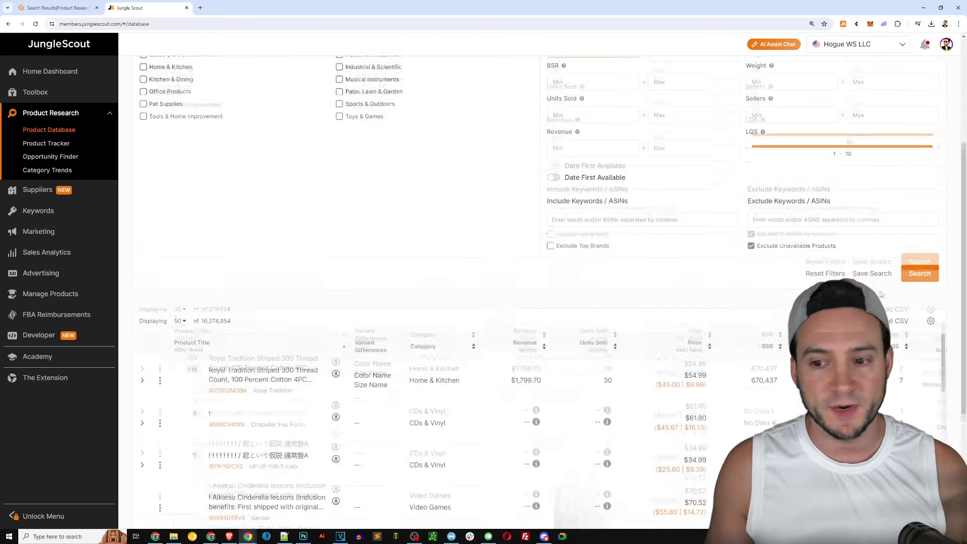
pyautogui.scroll(-4, 881, 226)
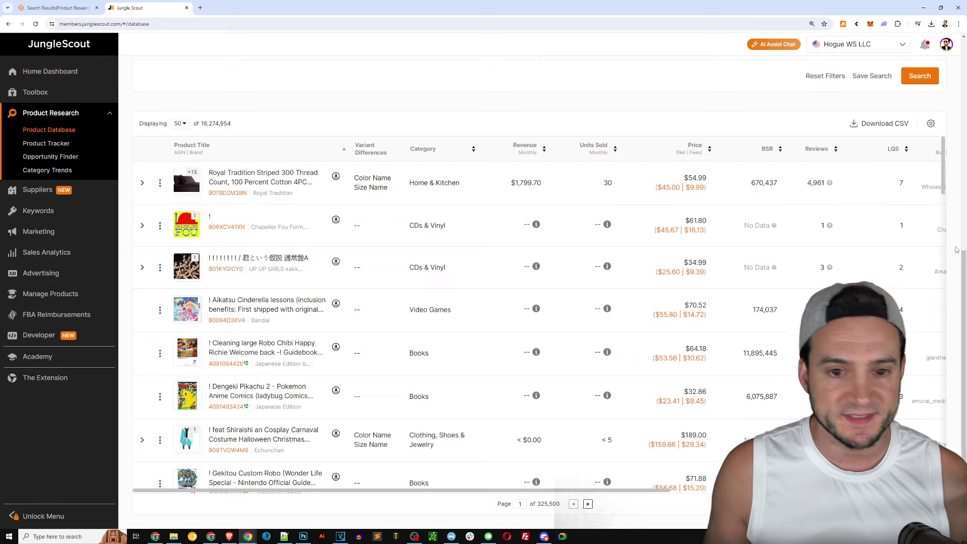
pyautogui.scroll(-8, 681, 287)
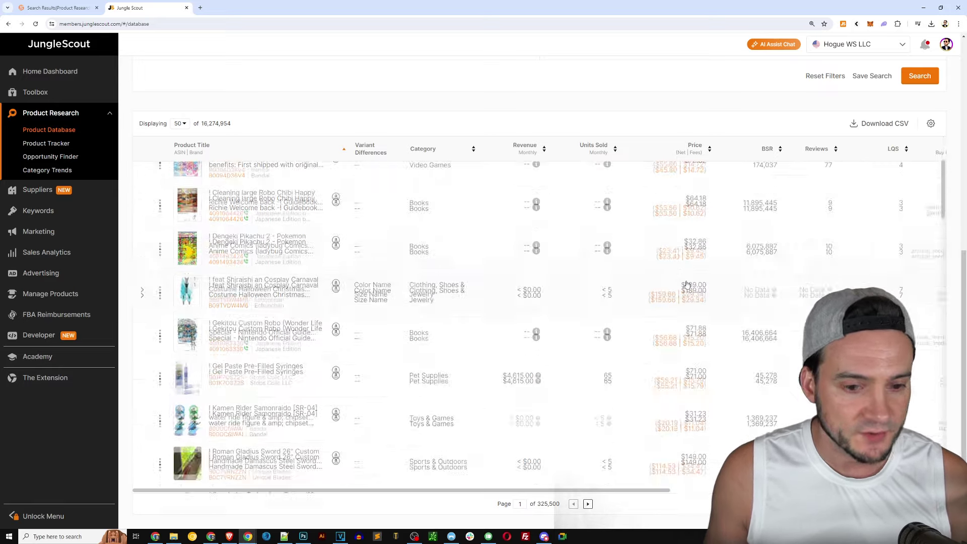
pyautogui.scroll(-10, 691, 281)
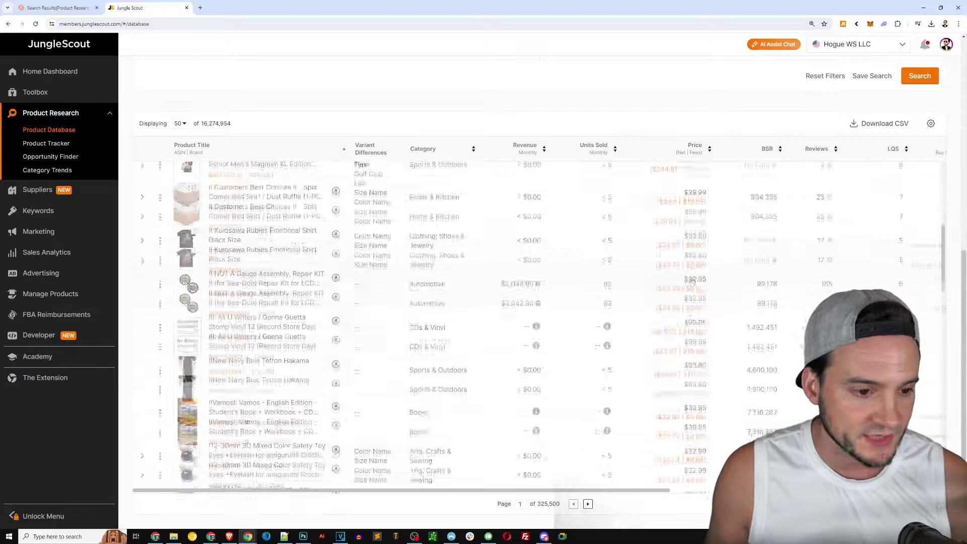
pyautogui.scroll(-5, 692, 280)
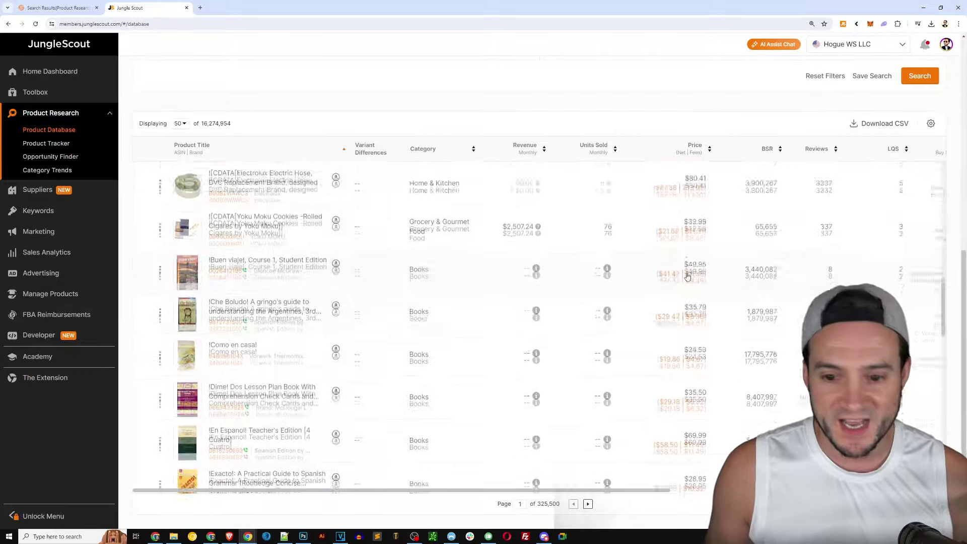
# Compare against SellerSprite's results, then scroll back to the top of Jungle Scout's table.
pyautogui.click(56, 8)
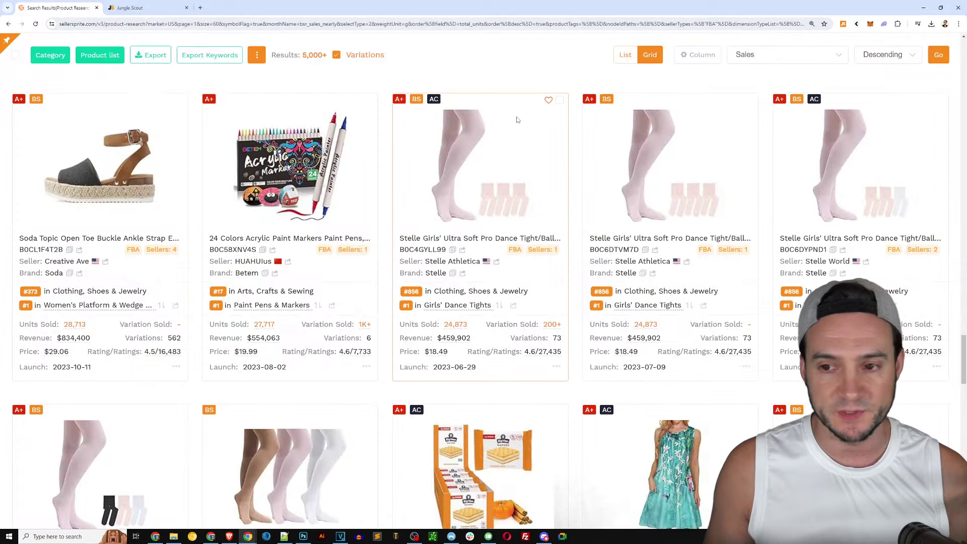
pyautogui.click(133, 9)
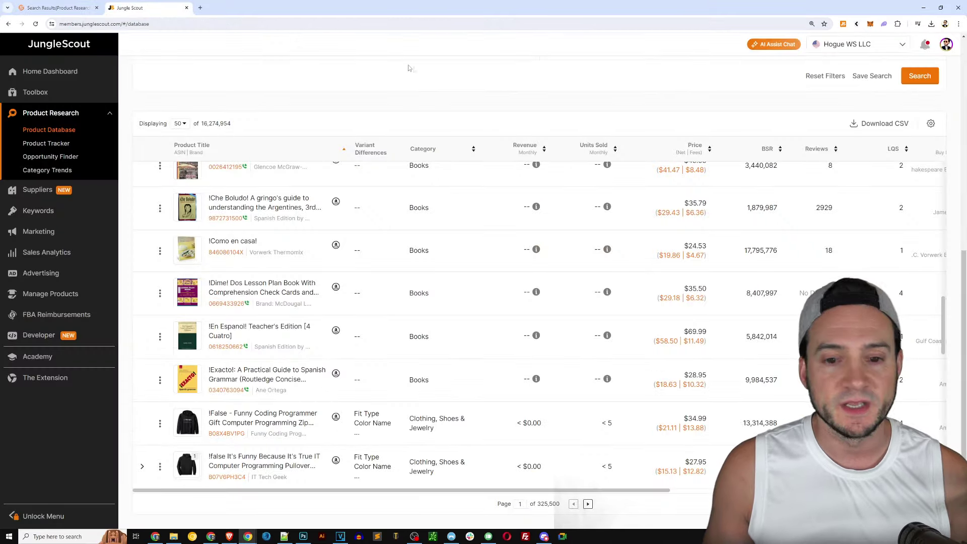
pyautogui.scroll(20, 493, 192)
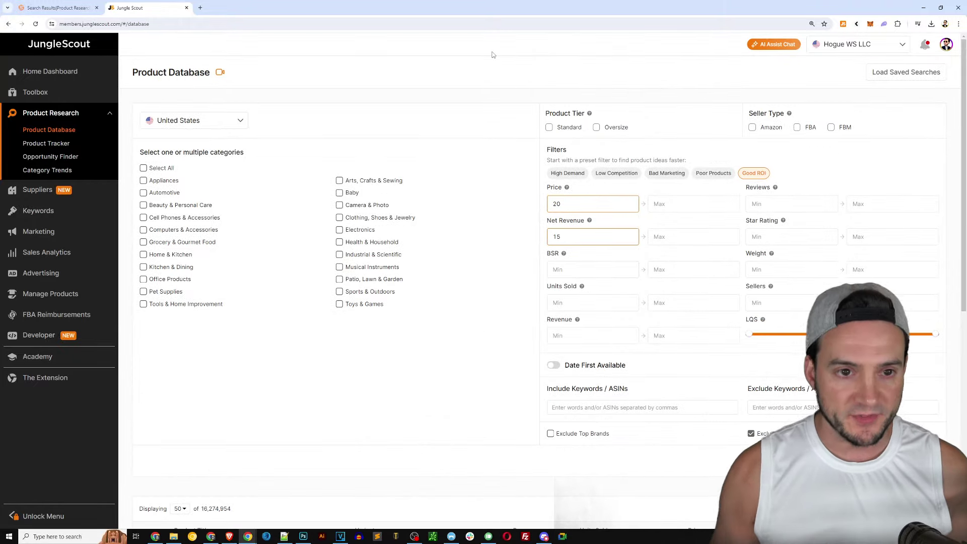
# Switch to SellerSprite and scroll down its Product Research page.
pyautogui.click(58, 8)
pyautogui.scroll(-10, 484, 281)
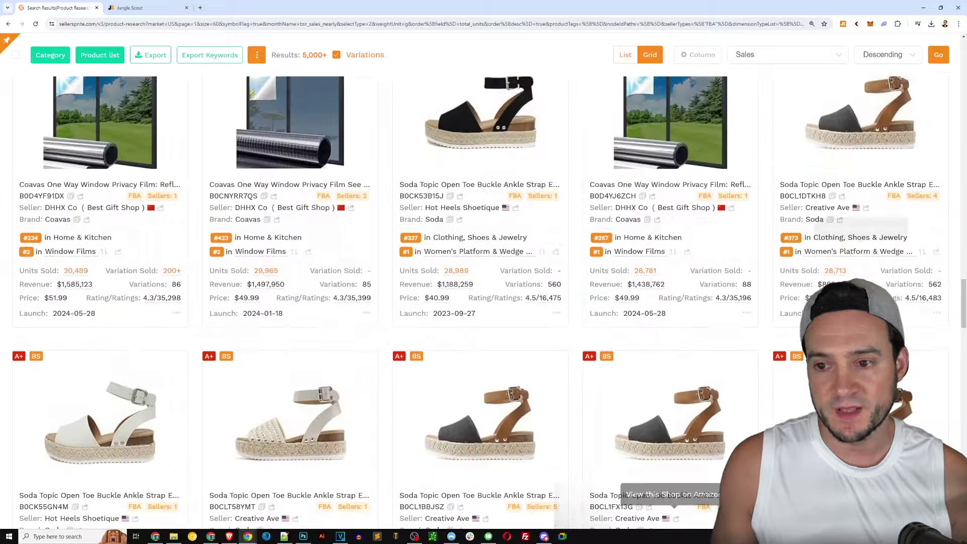
pyautogui.moveTo(961, 280); pyautogui.dragTo(962, 76)
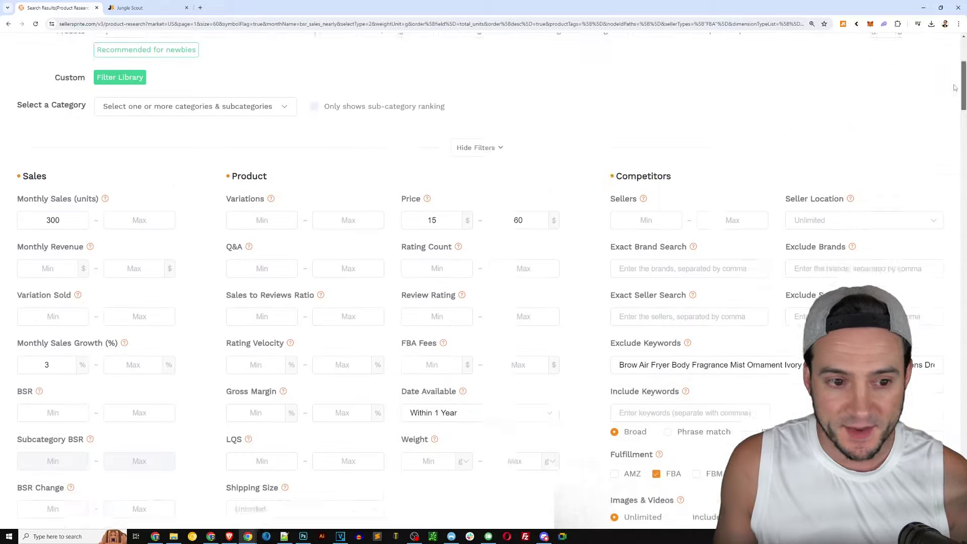
pyautogui.scroll(-1, 755, 98)
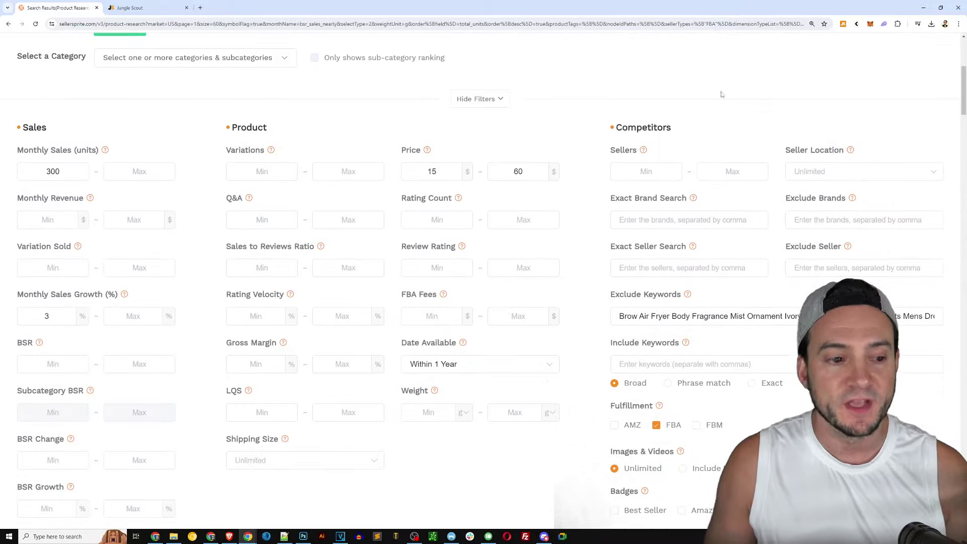
# Compare with Jungle Scout while reviewing SellerSprite's monthly sales 300 and price 15–60 filters.
pyautogui.click(134, 8)
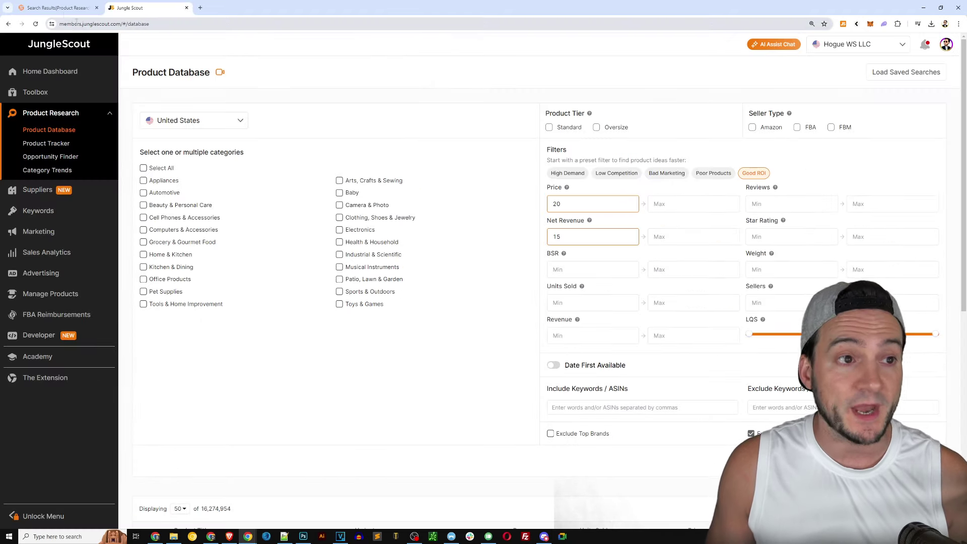
pyautogui.click(57, 7)
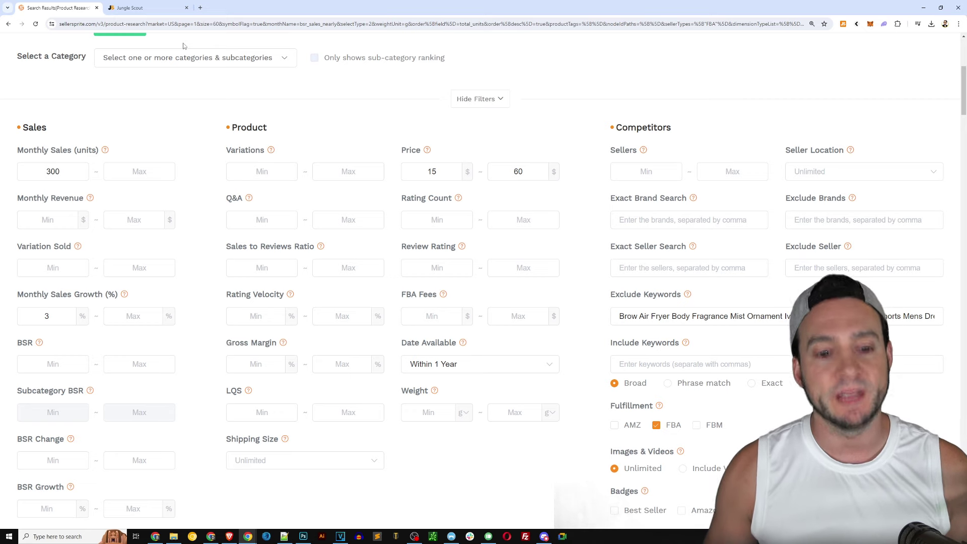
pyautogui.moveTo(290, 295)
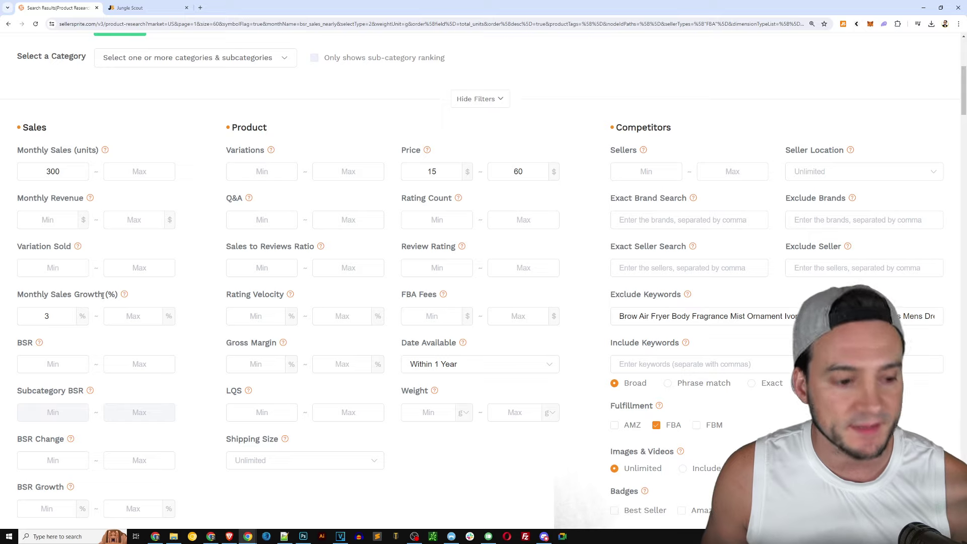
pyautogui.scroll(-2, 103, 296)
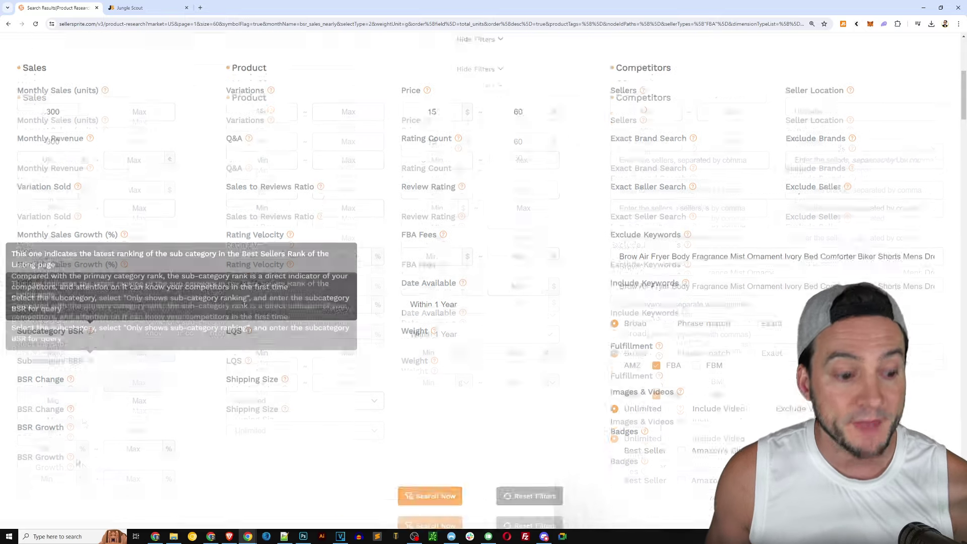
pyautogui.moveTo(73, 375)
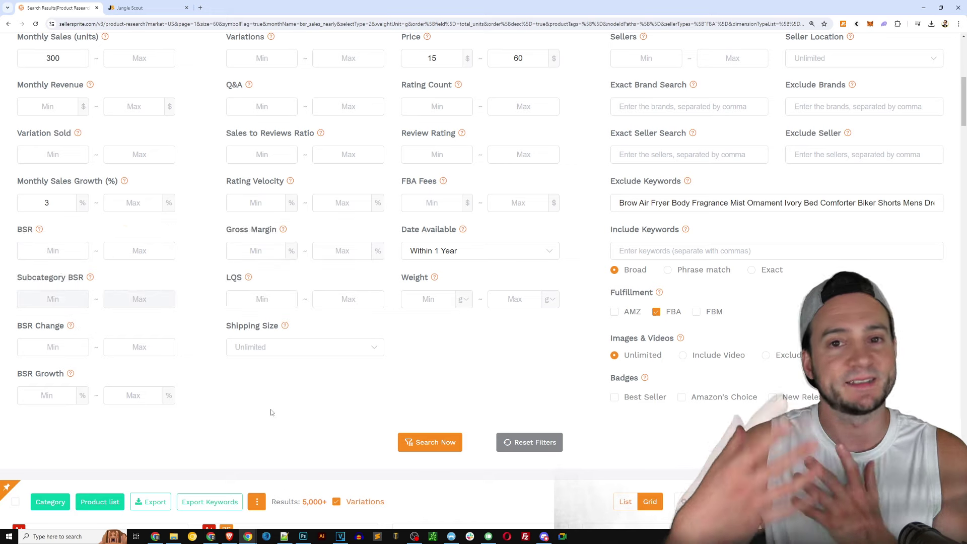
pyautogui.click(130, 7)
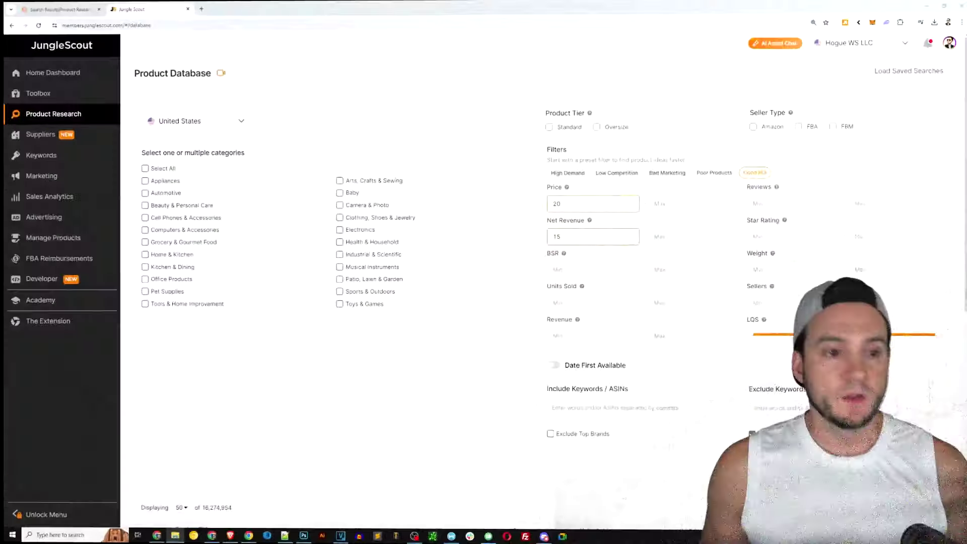
pyautogui.click(71, 8)
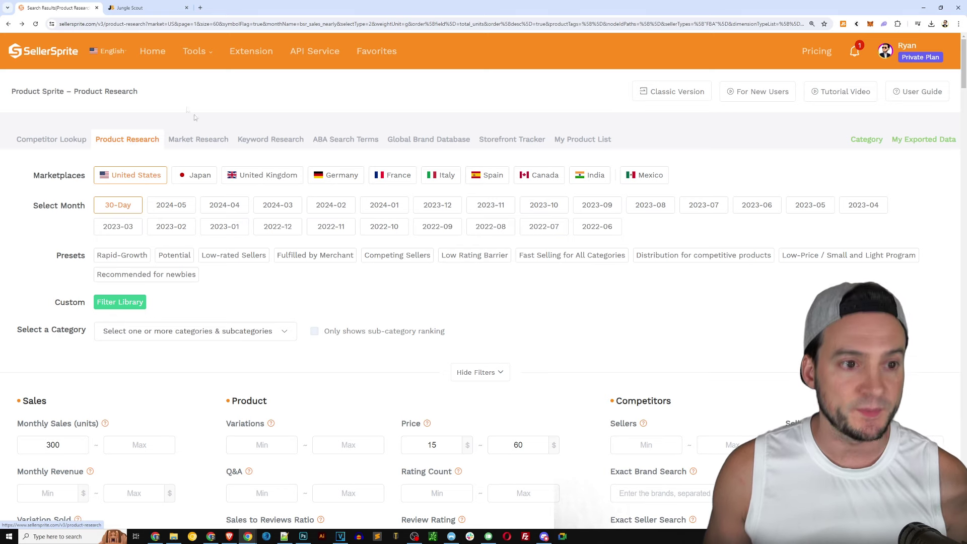
# Open SellerSprite Market Research, keeping New Product Definition at within 6 months.
pyautogui.click(202, 141)
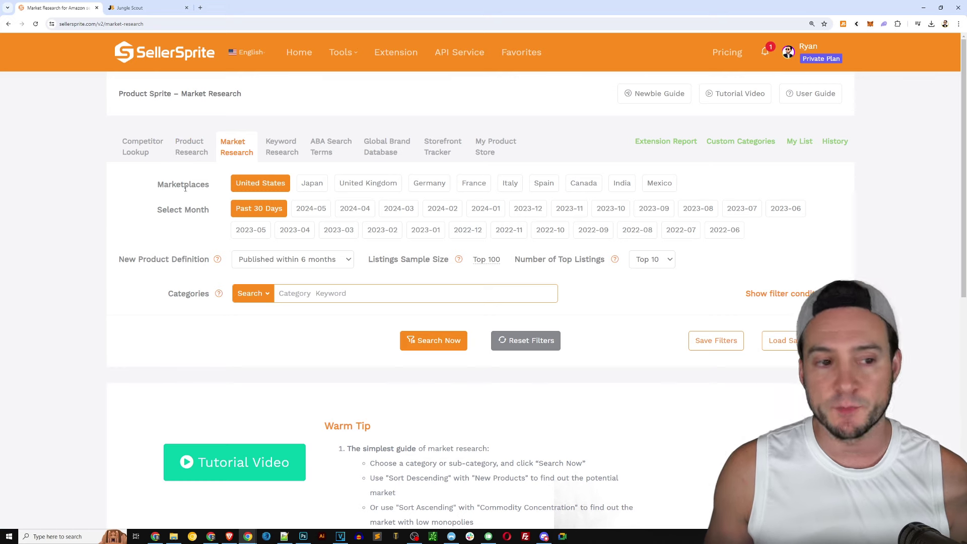
pyautogui.moveTo(157, 211); pyautogui.dragTo(208, 211)
pyautogui.click(98, 229)
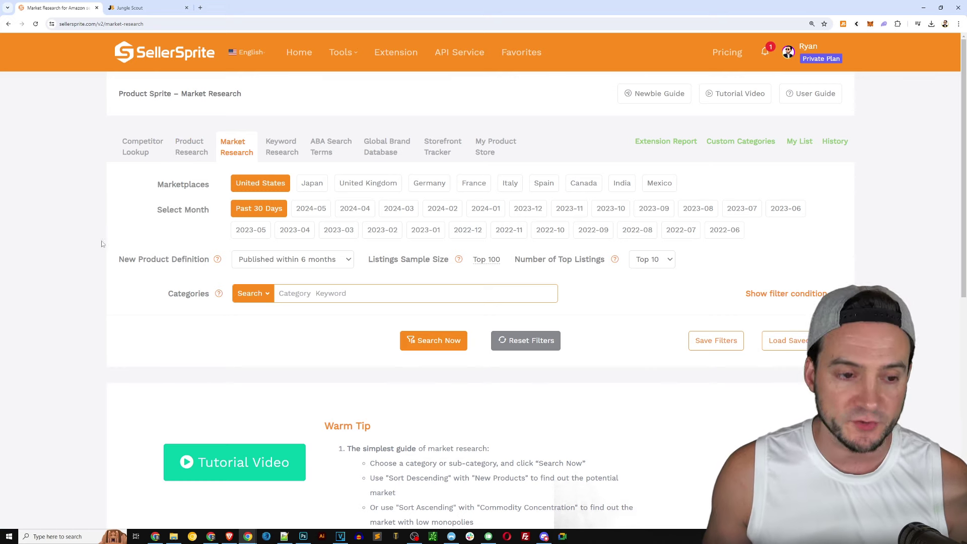
pyautogui.scroll(-1, 93, 253)
pyautogui.moveTo(129, 183); pyautogui.dragTo(210, 184)
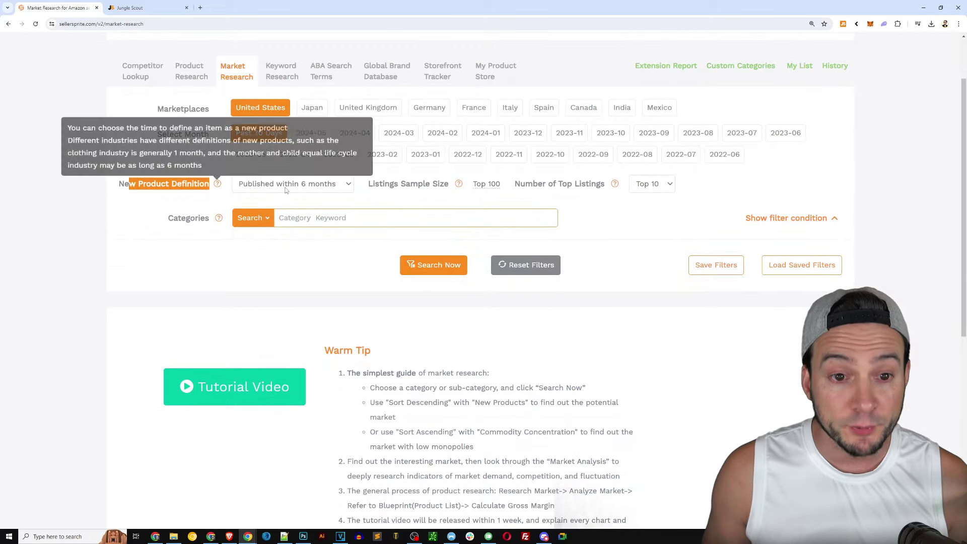
pyautogui.click(296, 185)
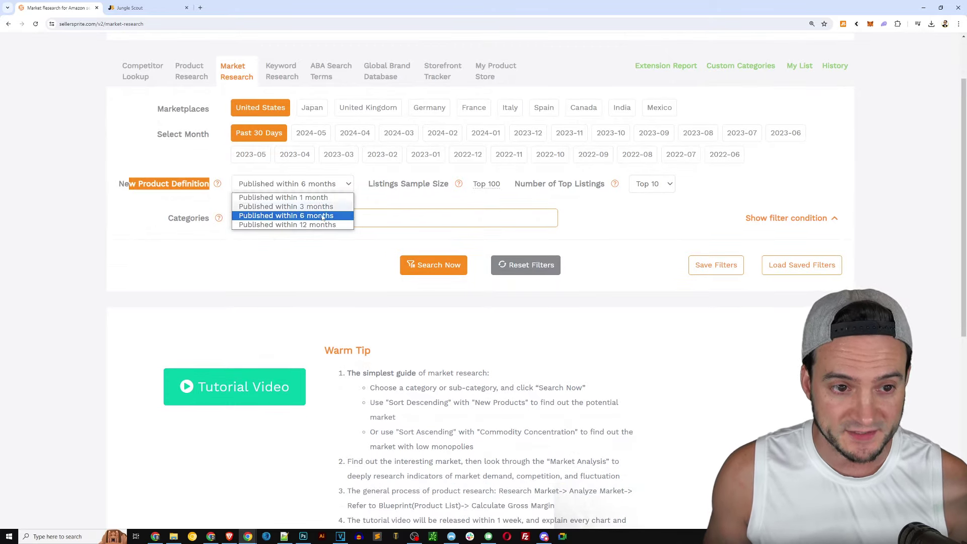
pyautogui.click(121, 213)
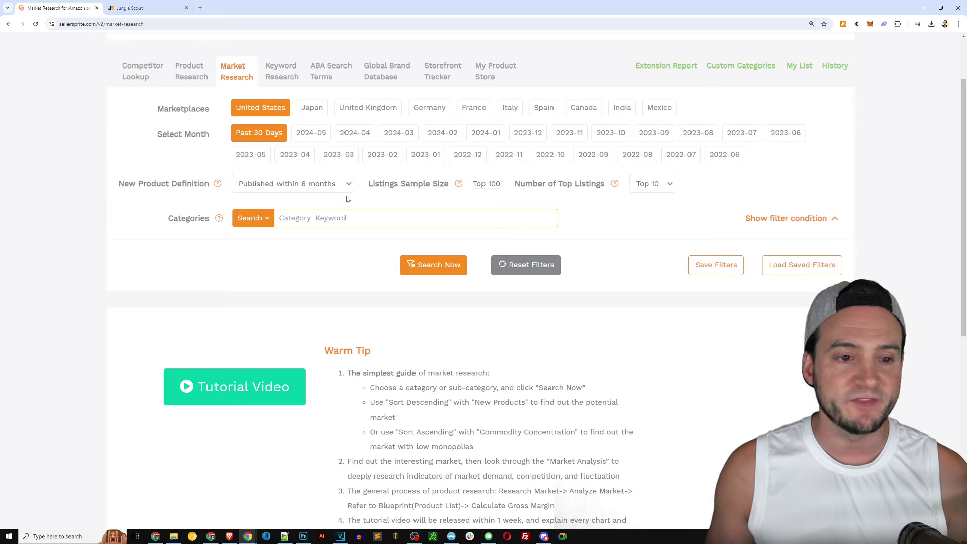
# Search the market for the Electronics: Headphones, Earbuds & Accessories category via 'headphones'.
pyautogui.click(346, 214)
pyautogui.write('headphones')
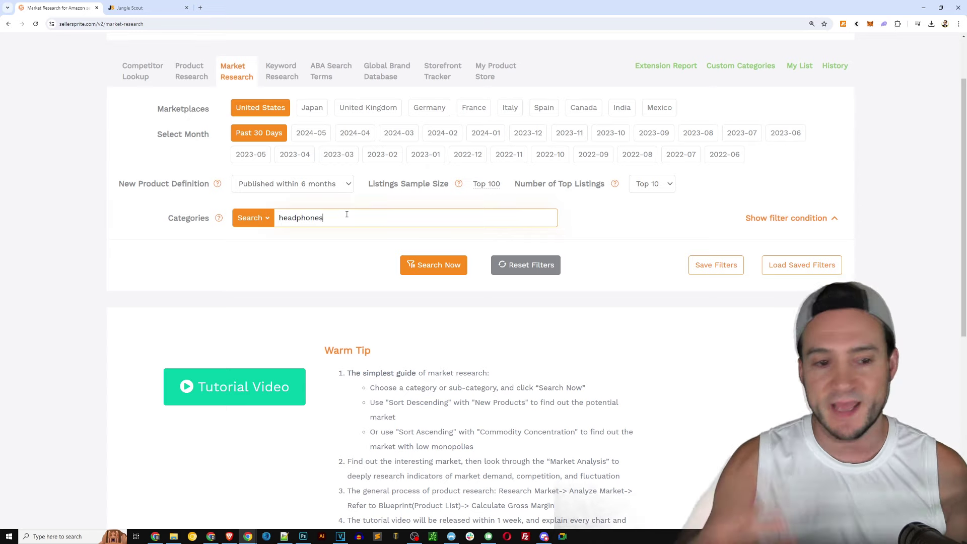
pyautogui.click(381, 236)
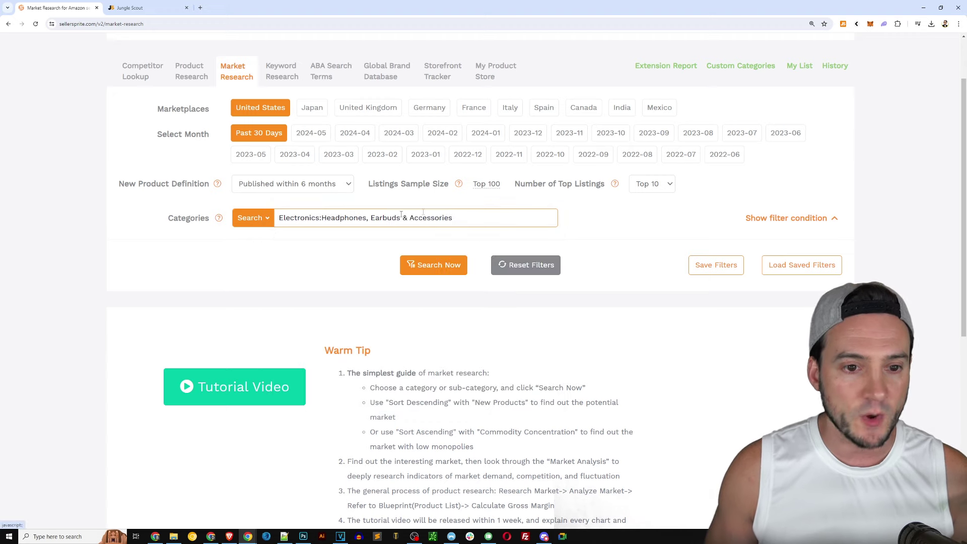
pyautogui.click(442, 266)
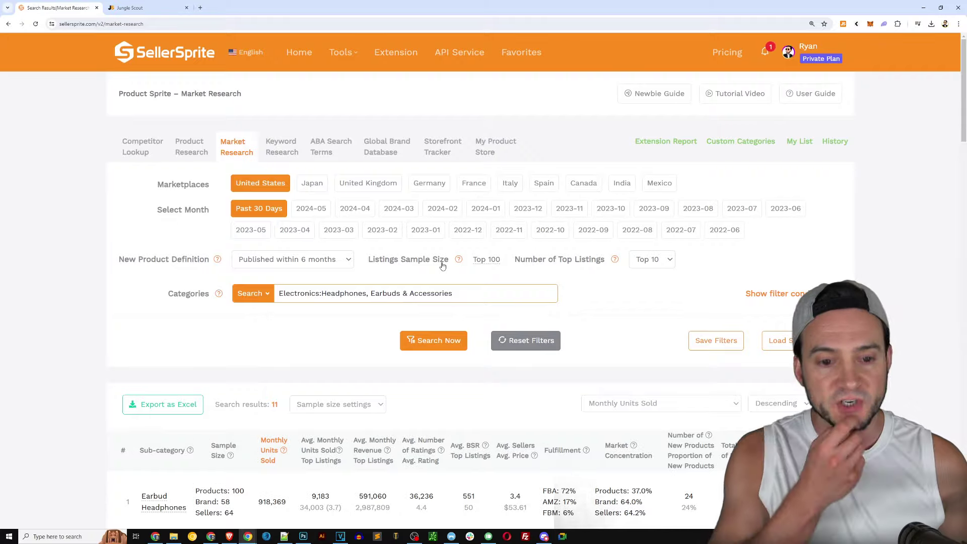
# Browse the headphones sub-category results, previewing top products of Earbud Headphones, Over-Ear Headphones and others.
pyautogui.scroll(-8, 441, 266)
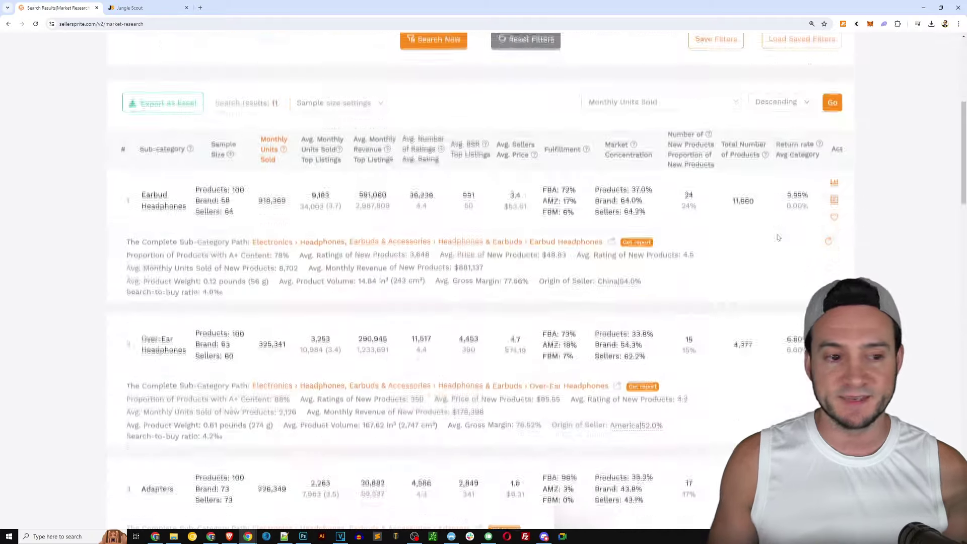
pyautogui.scroll(3, 781, 235)
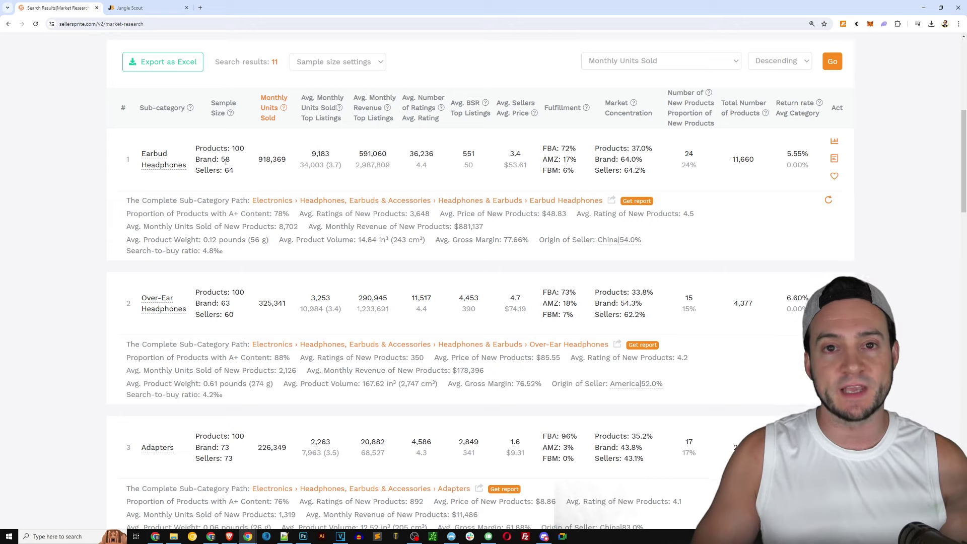
pyautogui.moveTo(154, 160)
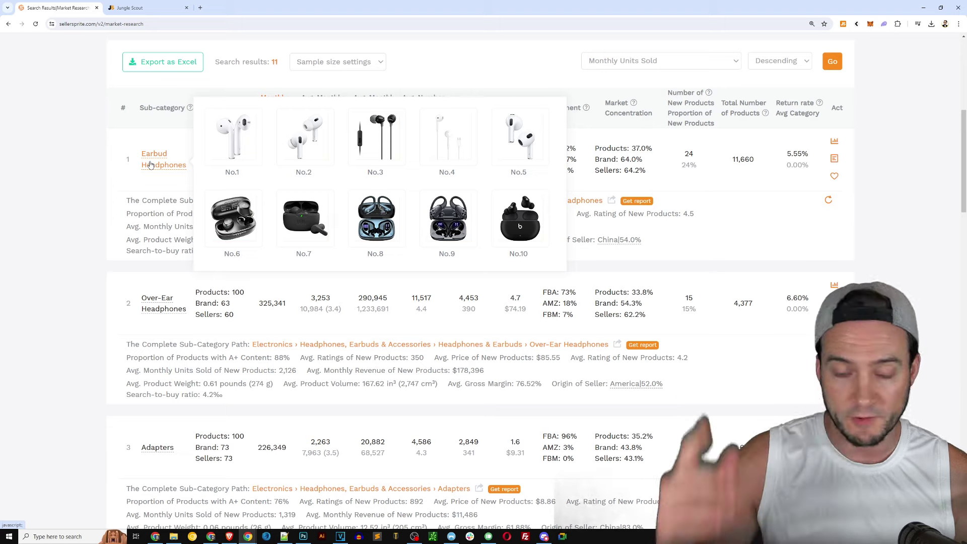
pyautogui.scroll(-1, 165, 265)
pyautogui.moveTo(165, 265)
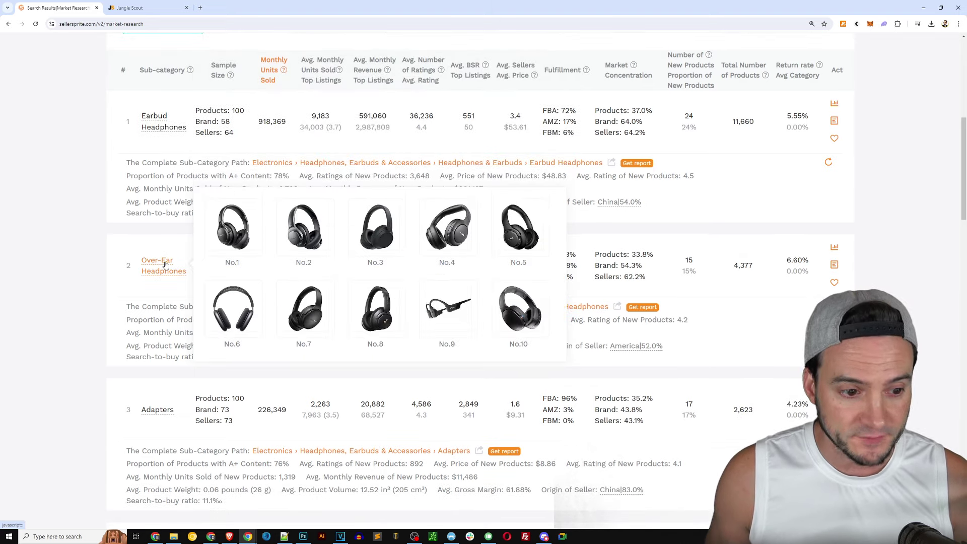
pyautogui.scroll(-2, 161, 340)
pyautogui.moveTo(161, 340)
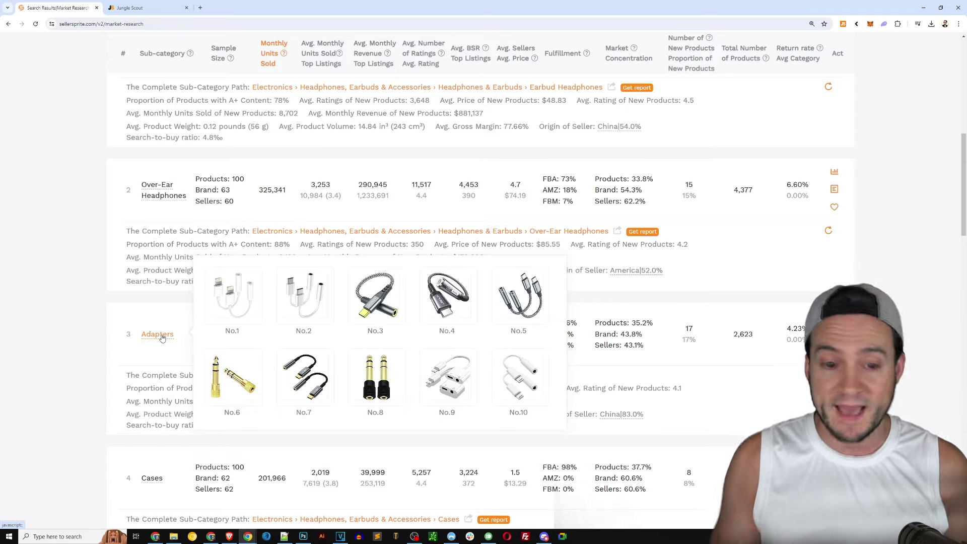
pyautogui.scroll(-3, 162, 339)
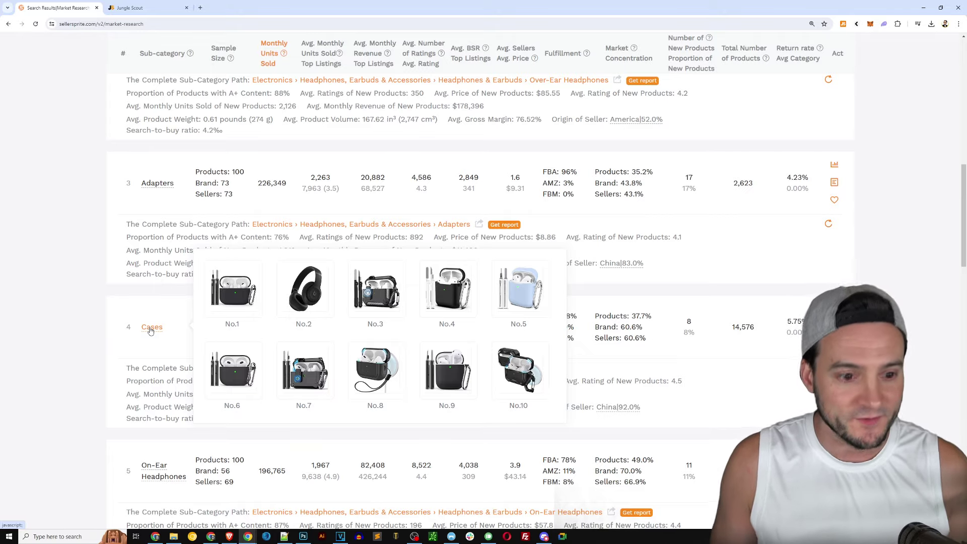
pyautogui.scroll(-1, 150, 330)
pyautogui.moveTo(149, 430)
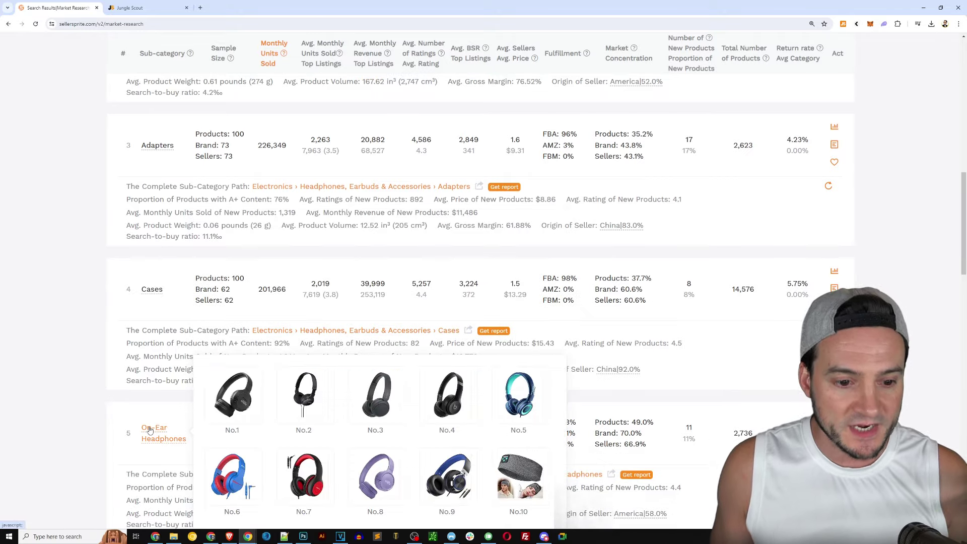
pyautogui.scroll(-3, 149, 431)
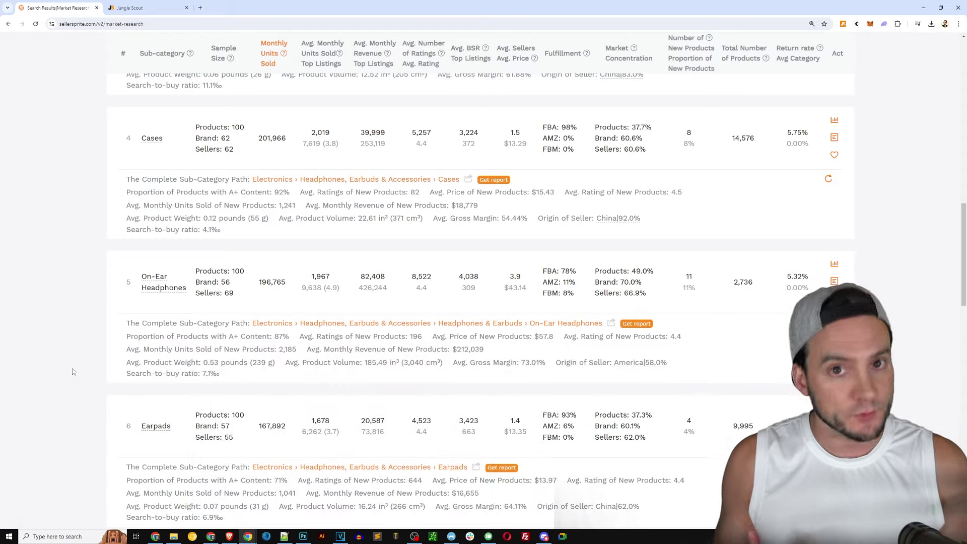
pyautogui.scroll(10, 70, 363)
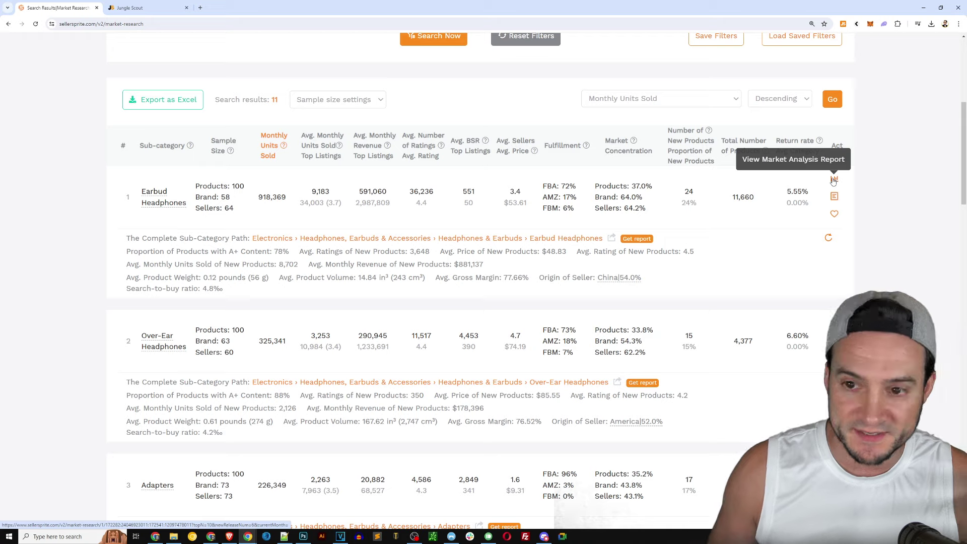
# Open the Earbud Headphones market analysis report, keeping it on the last 30 days.
pyautogui.click(834, 180)
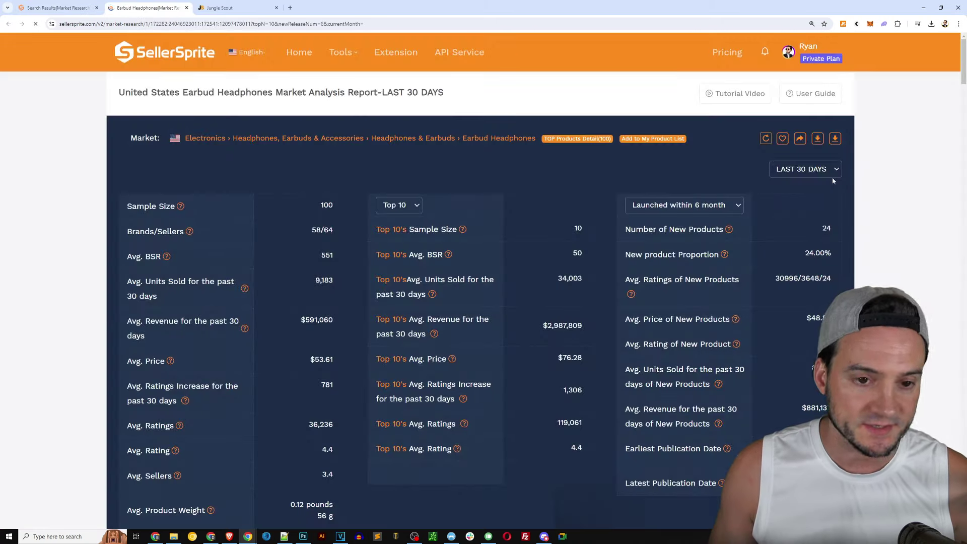
pyautogui.scroll(-2, 896, 186)
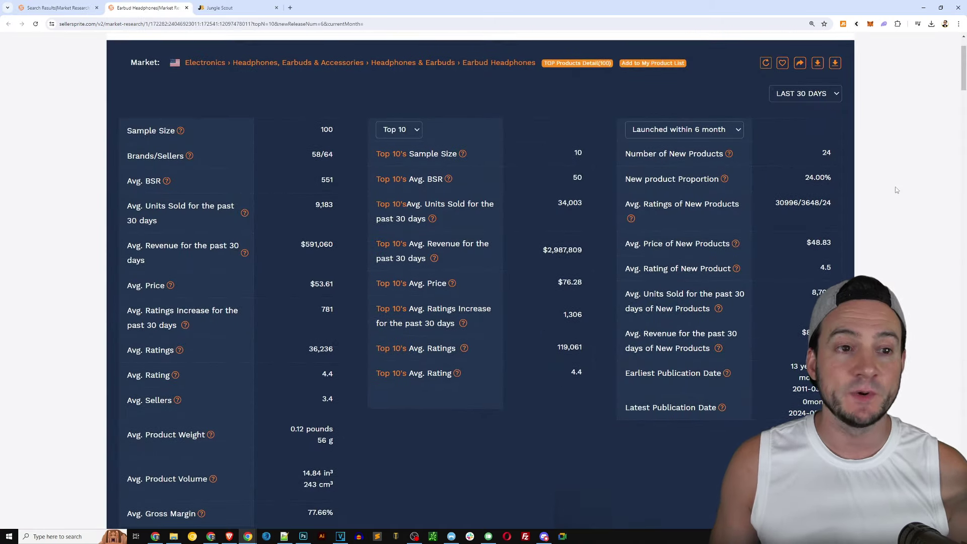
pyautogui.click(839, 100)
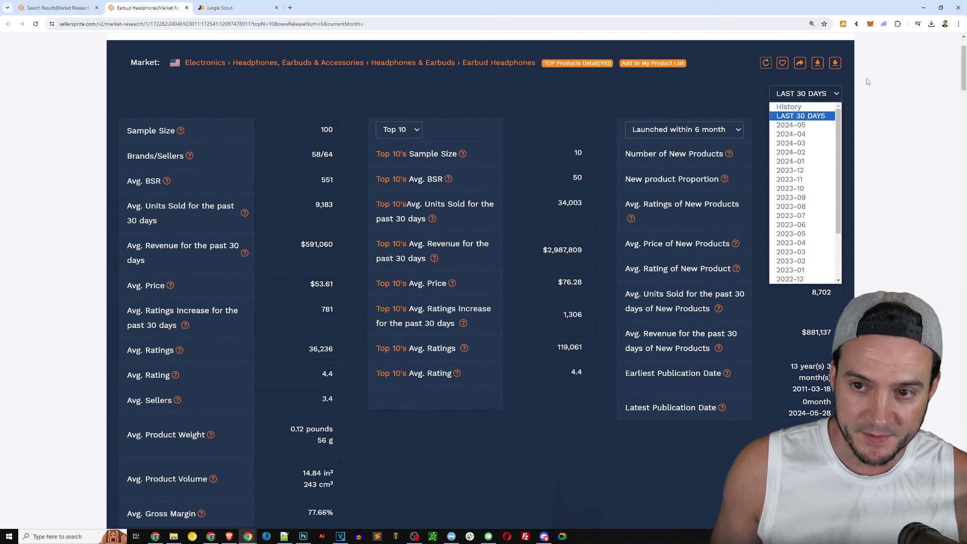
pyautogui.click(803, 94)
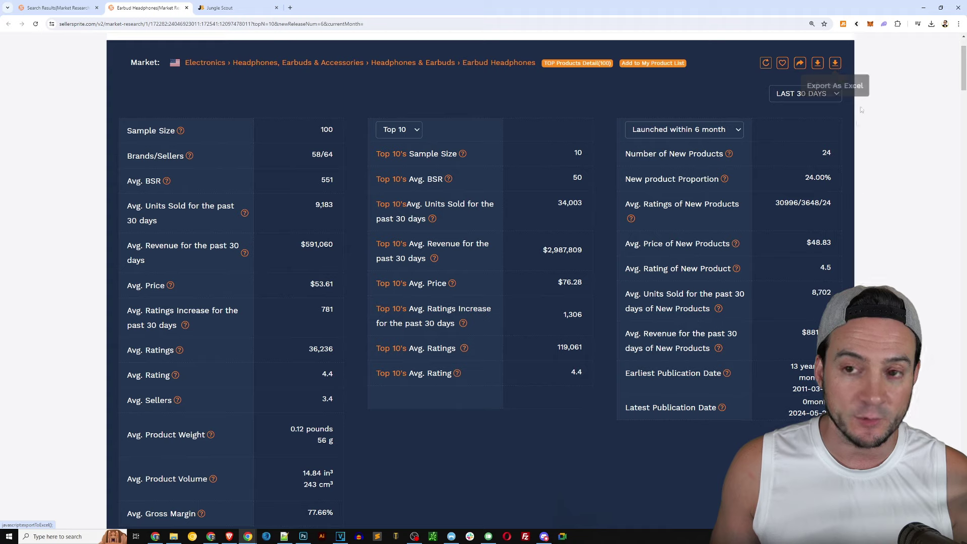
# Review the report statistics, noting the 53.61 average price, then go to Jungle Scout.
pyautogui.scroll(-1, 866, 196)
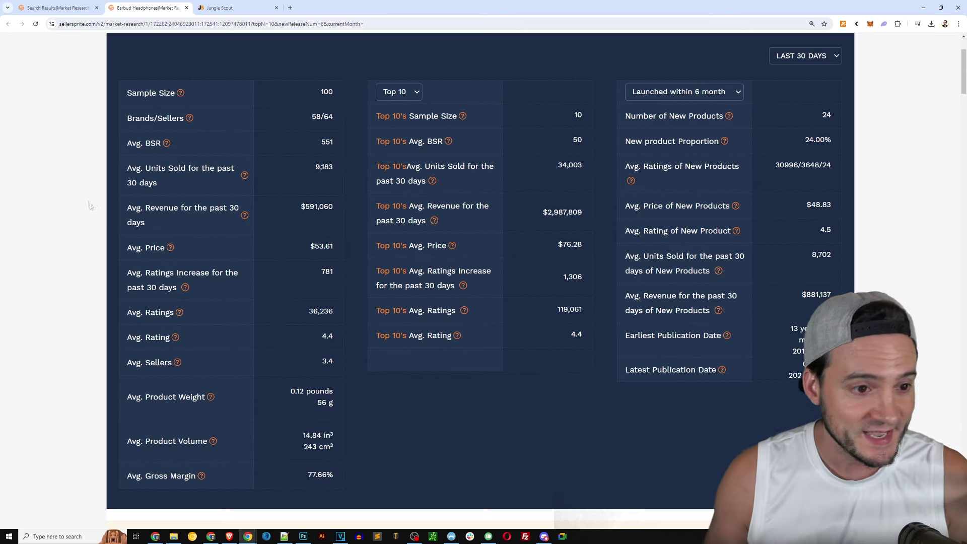
pyautogui.doubleClick(321, 246)
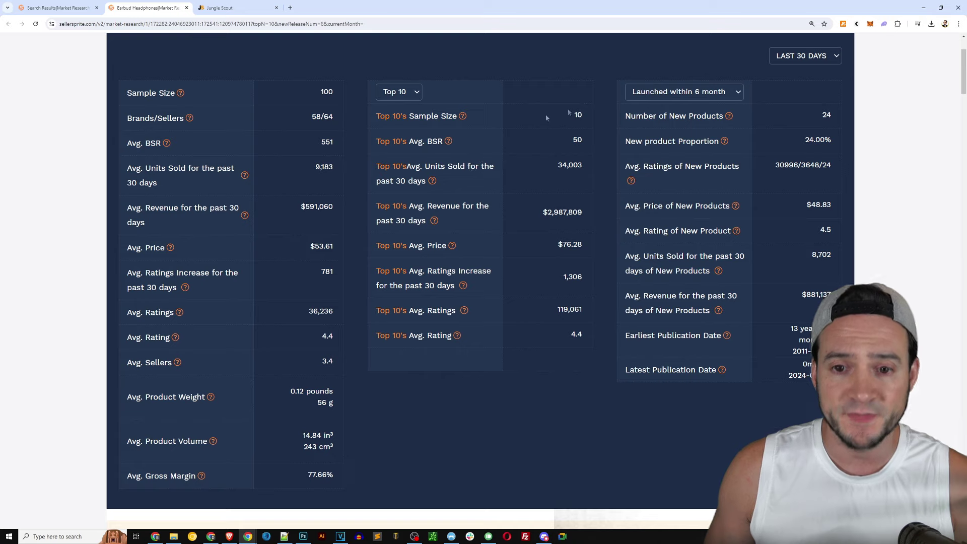
pyautogui.scroll(3, 695, 95)
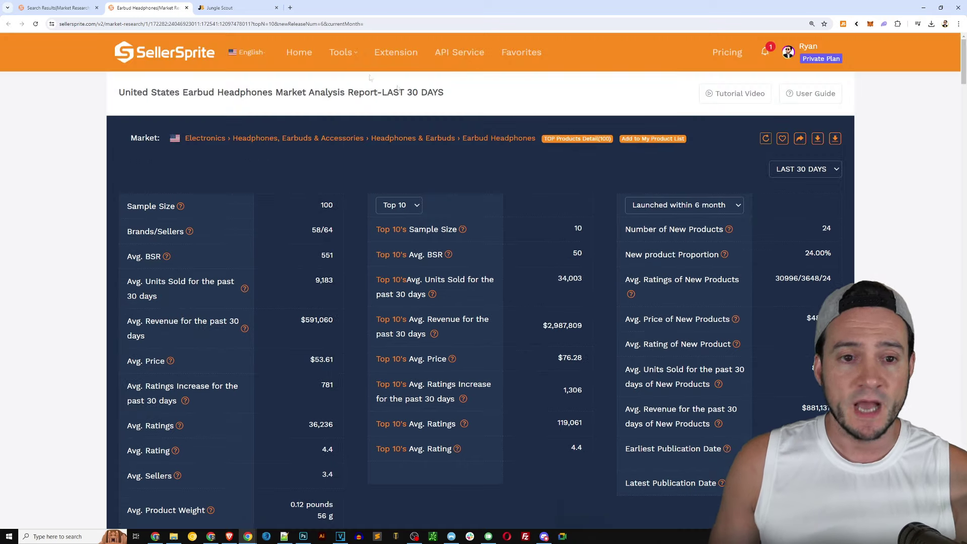
pyautogui.click(236, 8)
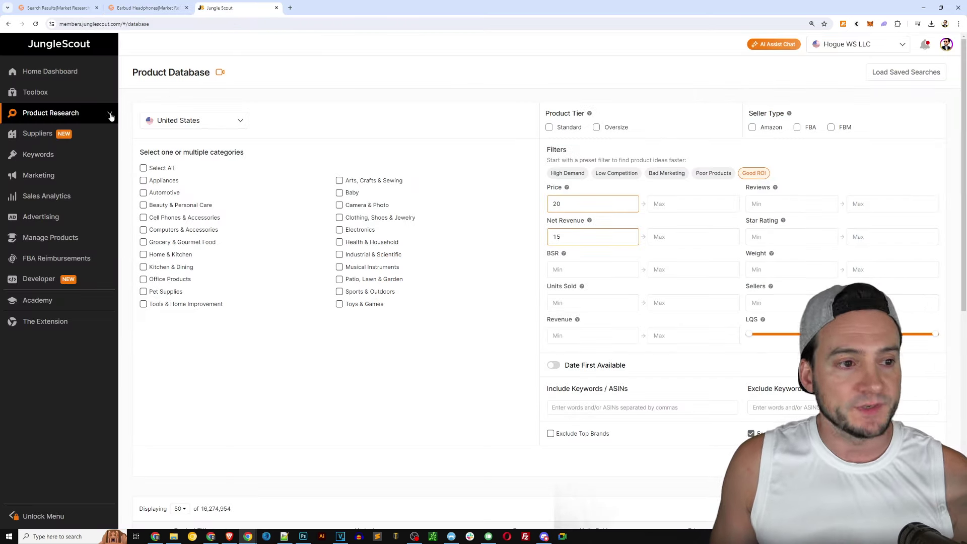
# Open Jungle Scout's Category Trends page and search it for headphones.
pyautogui.click(50, 113)
pyautogui.click(48, 170)
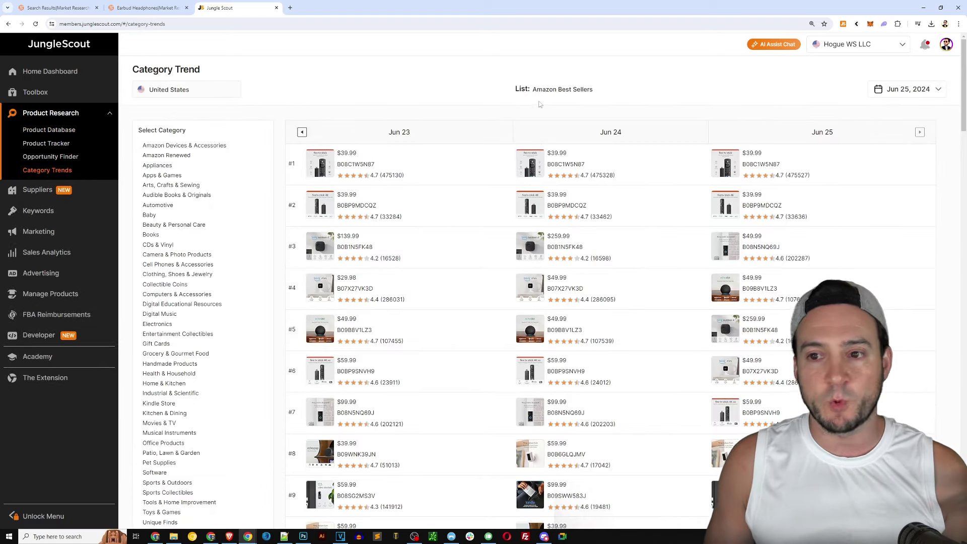
pyautogui.scroll(-8, 383, 116)
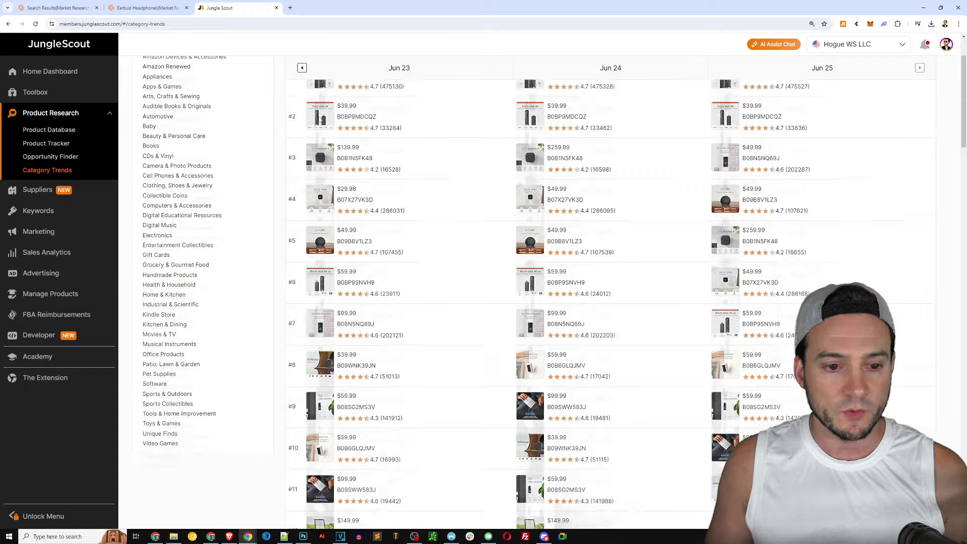
pyautogui.scroll(8, 363, 141)
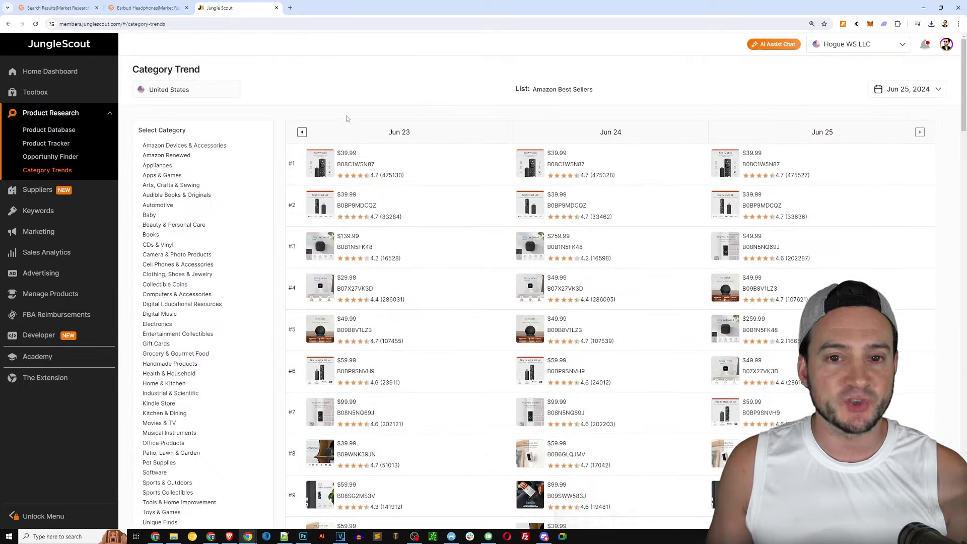
pyautogui.hotkey('ctrl', 'f')
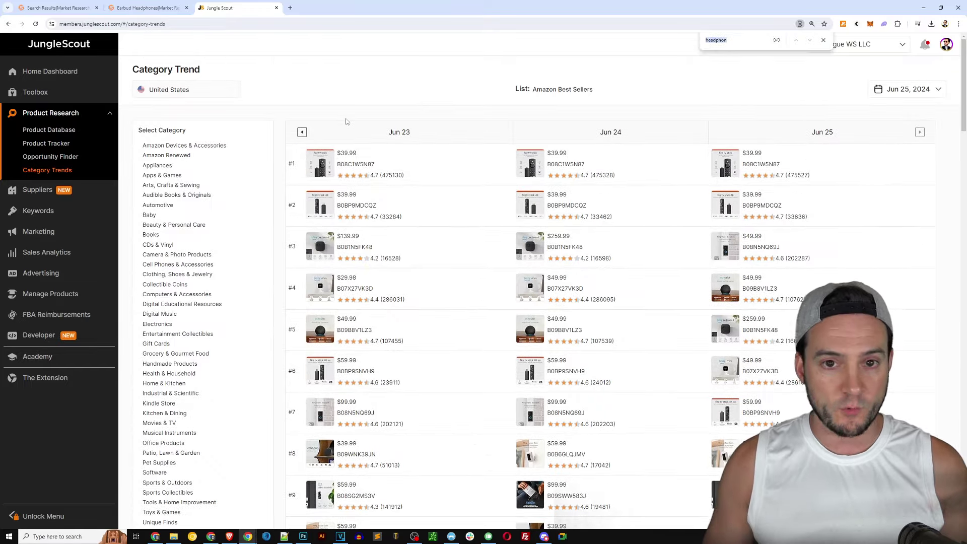
pyautogui.doubleClick(343, 121)
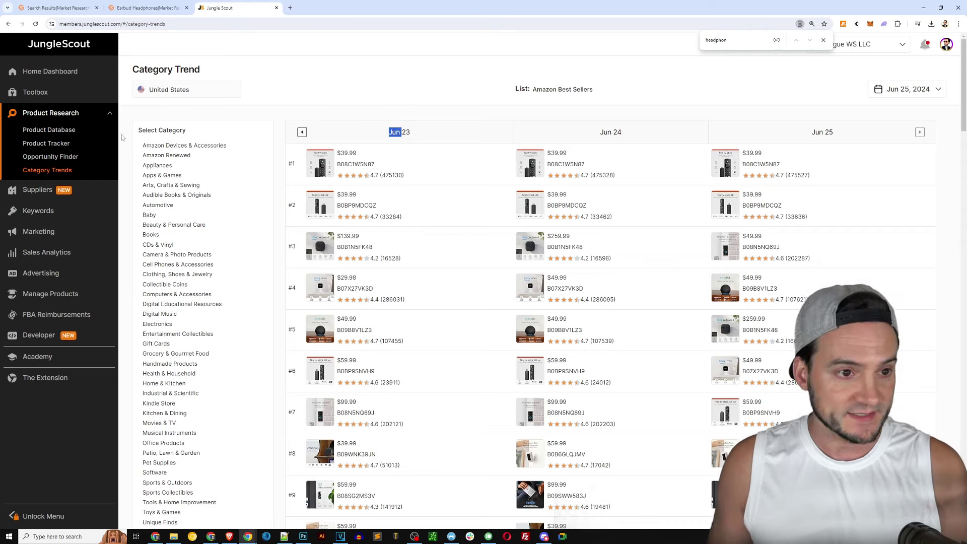
# Narrow the best-seller rankings to Electronics, then Headphones, in the category tree.
pyautogui.scroll(-1, 228, 366)
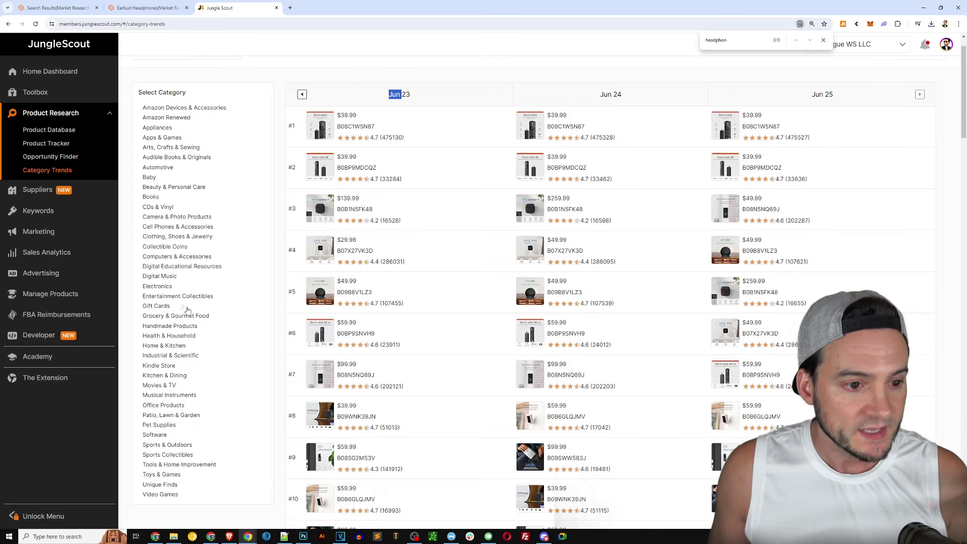
pyautogui.click(160, 287)
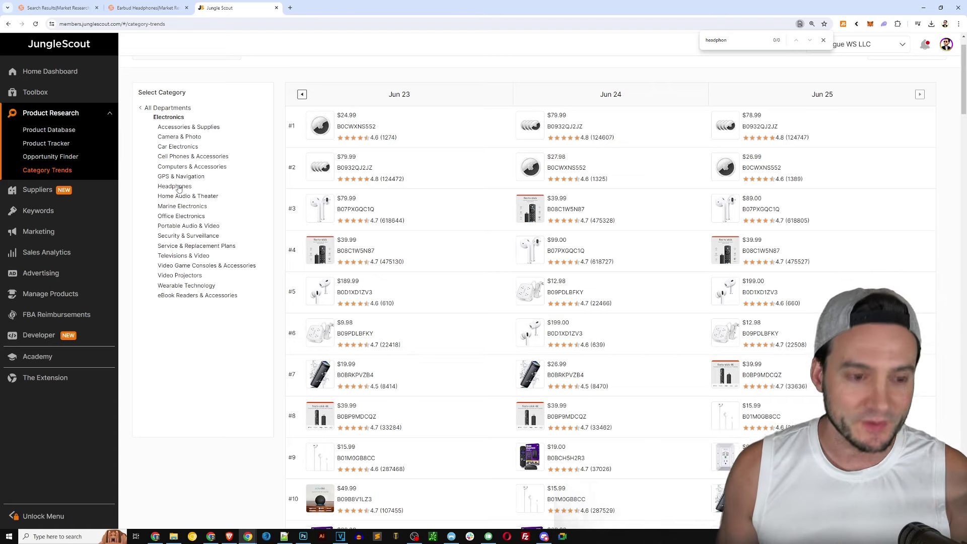
pyautogui.scroll(1, 179, 188)
pyautogui.click(173, 225)
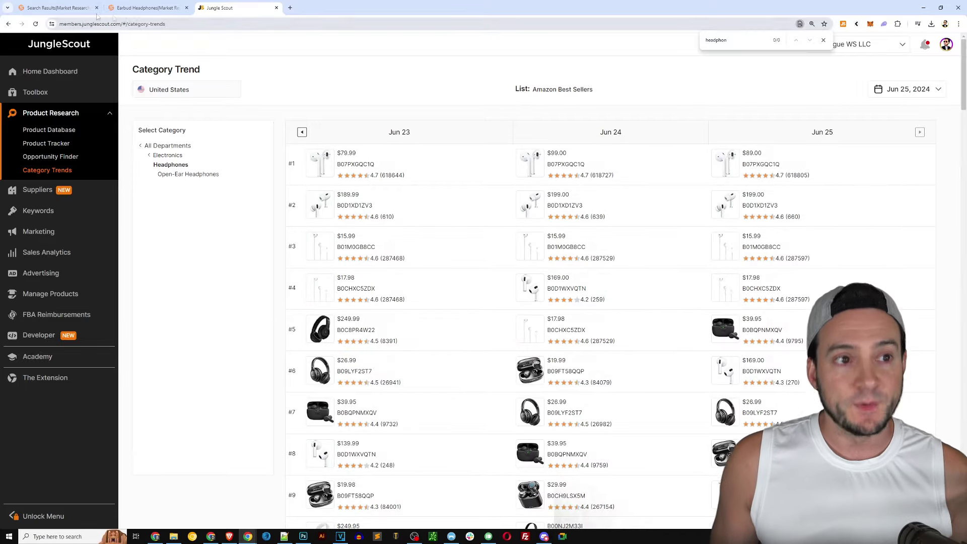
# Return to SellerSprite's market research search results.
pyautogui.click(146, 7)
pyautogui.click(84, 9)
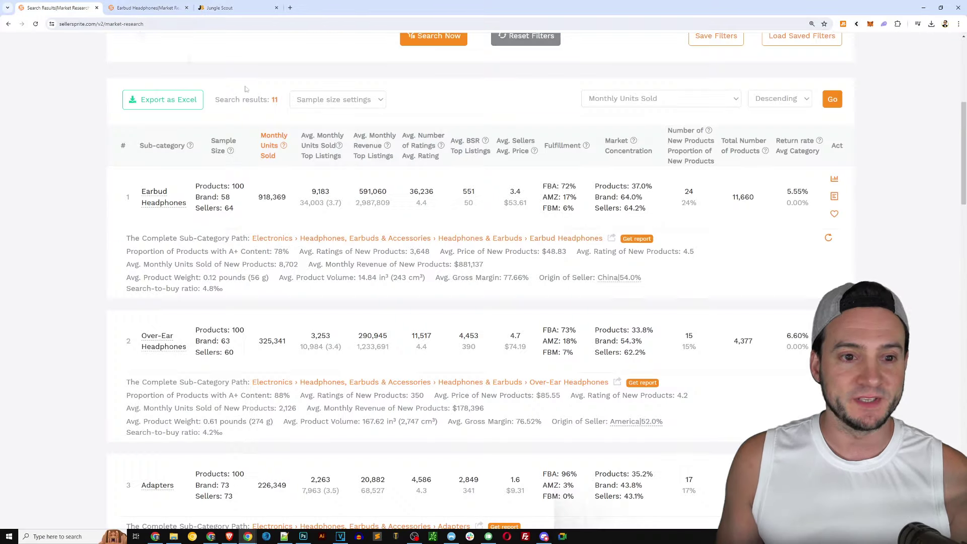
pyautogui.scroll(5, 352, 216)
pyautogui.moveTo(453, 215); pyautogui.dragTo(257, 215)
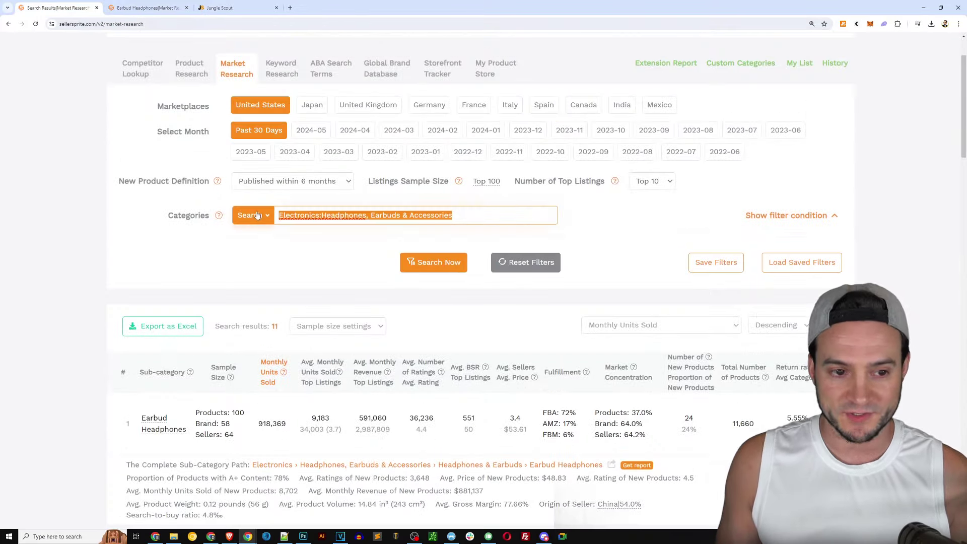
# Back in Jungle Scout's headphone trends, view and close the AirPods' historical rank chart.
pyautogui.click(240, 14)
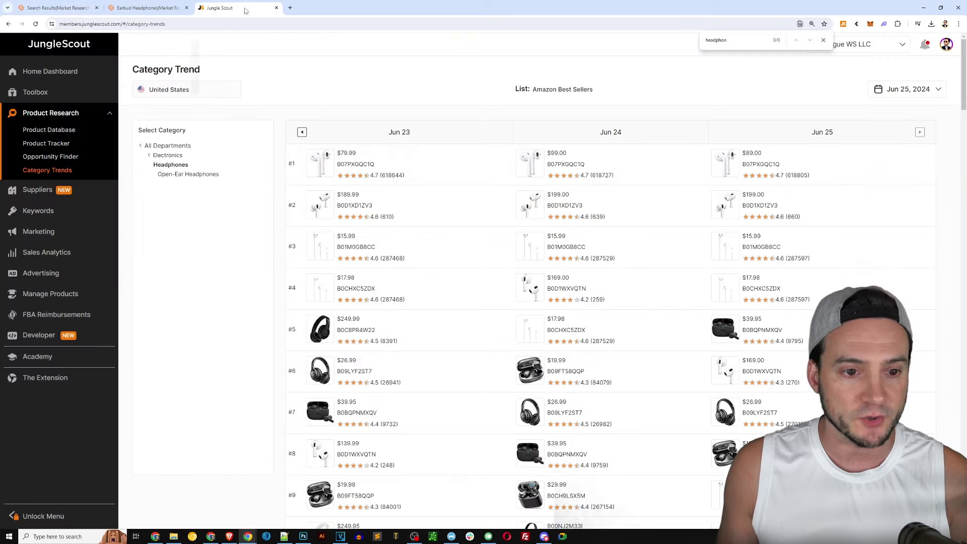
pyautogui.scroll(-2, 563, 202)
pyautogui.scroll(2, 562, 112)
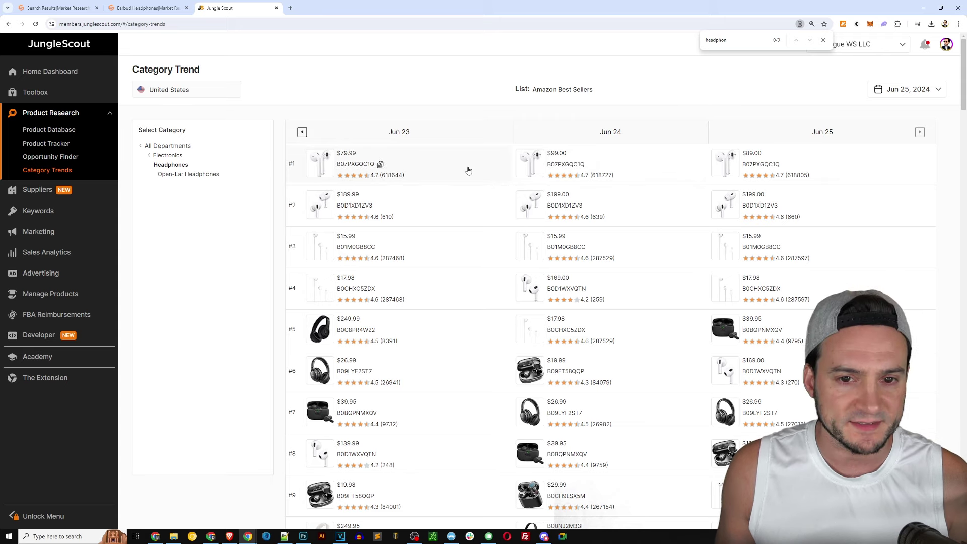
pyautogui.click(471, 167)
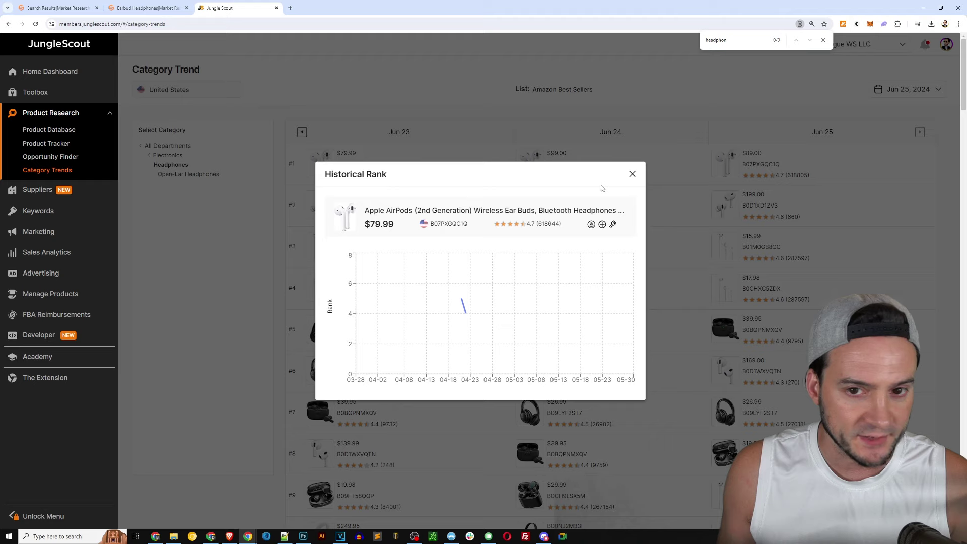
pyautogui.click(633, 174)
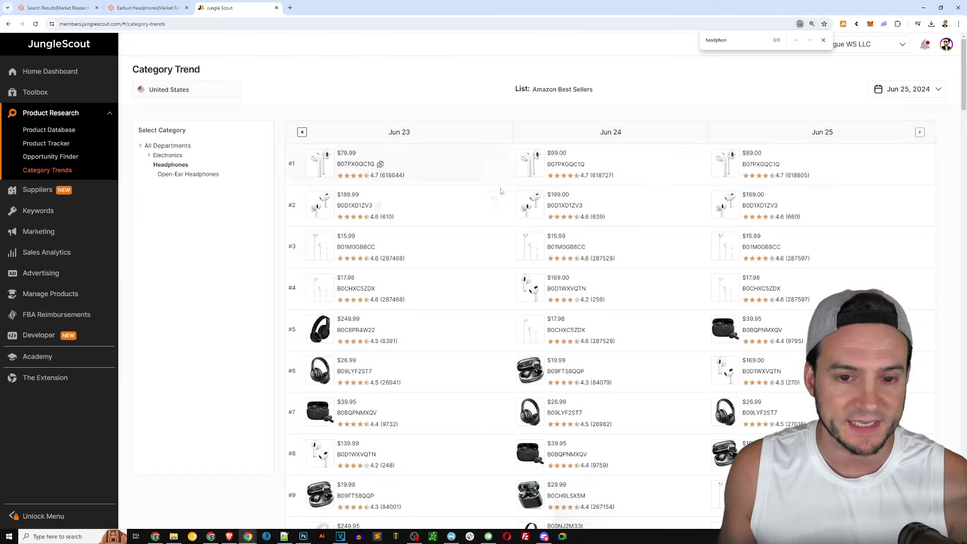
# Compare the Earbud Headphones market report with Jungle Scout's headphone trends, ending on Jungle Scout.
pyautogui.hotkey('ctrl', 'shift', 'Tab')
pyautogui.scroll(-1, 740, 239)
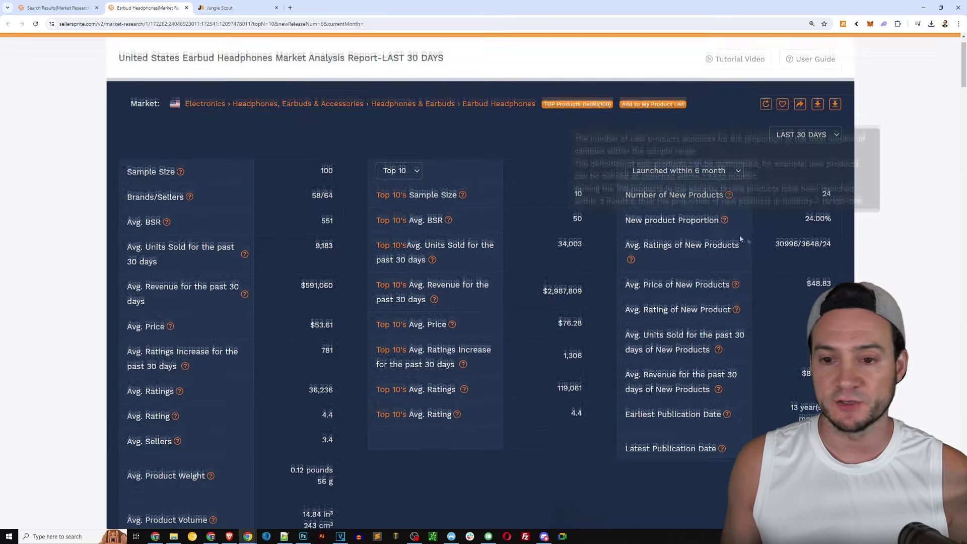
pyautogui.scroll(1, 739, 234)
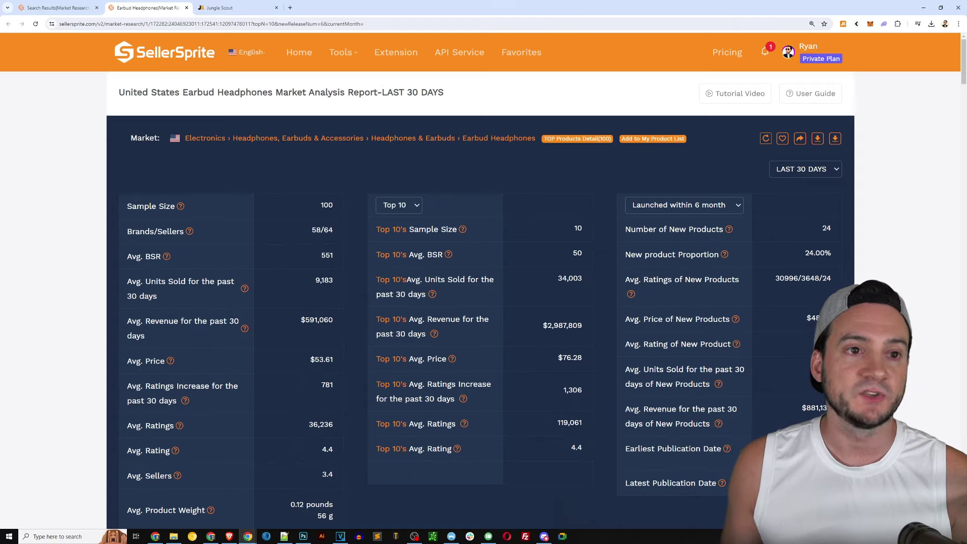
pyautogui.click(221, 8)
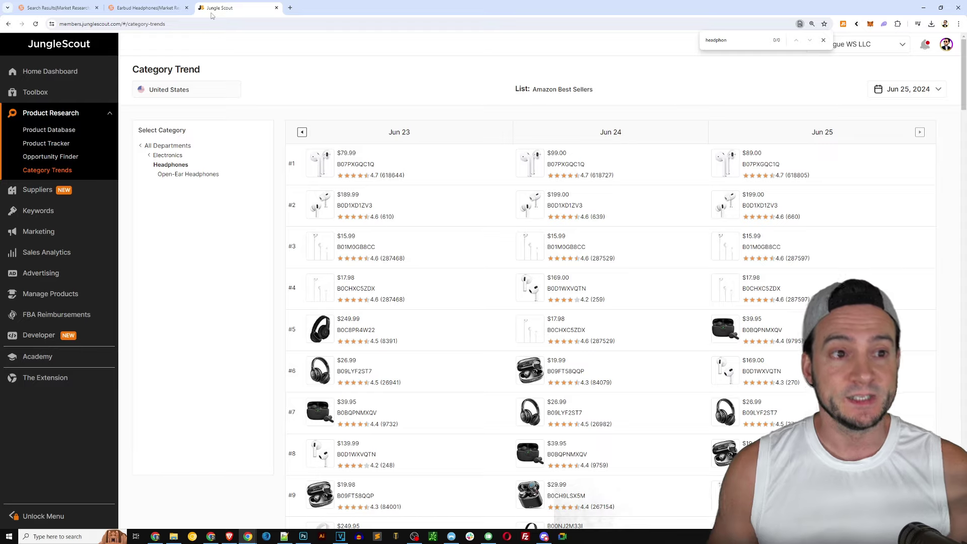
pyautogui.click(149, 8)
pyautogui.scroll(-2, 850, 215)
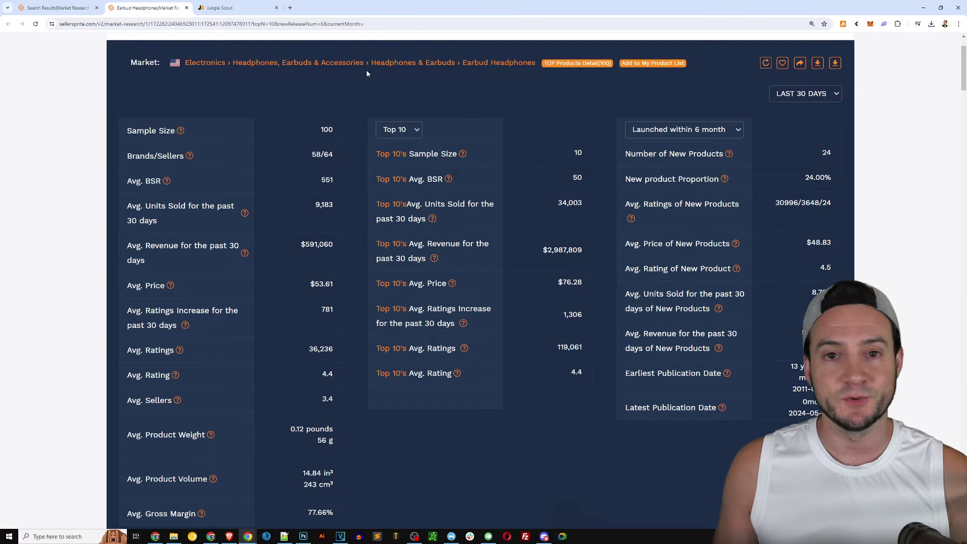
pyautogui.click(236, 8)
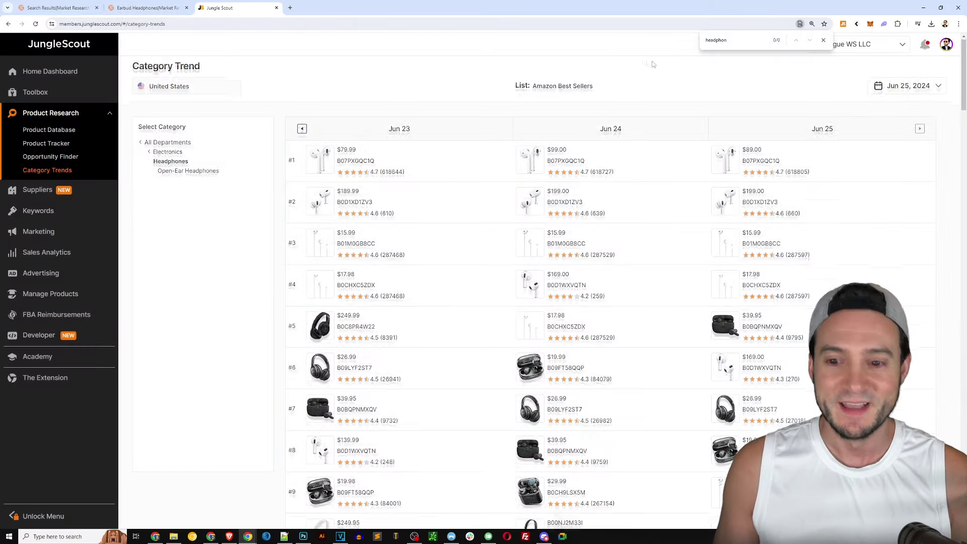
# View the JBL Vibe Beam earbuds' historical rank chart, then switch back to SellerSprite.
pyautogui.scroll(-2, 532, 103)
pyautogui.scroll(2, 532, 103)
pyautogui.scroll(-4, 956, 111)
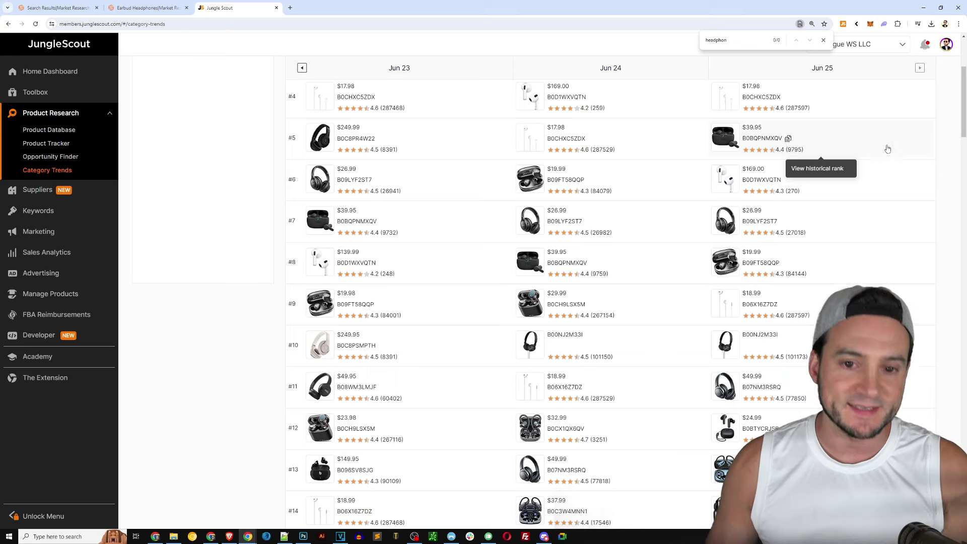
pyautogui.click(384, 226)
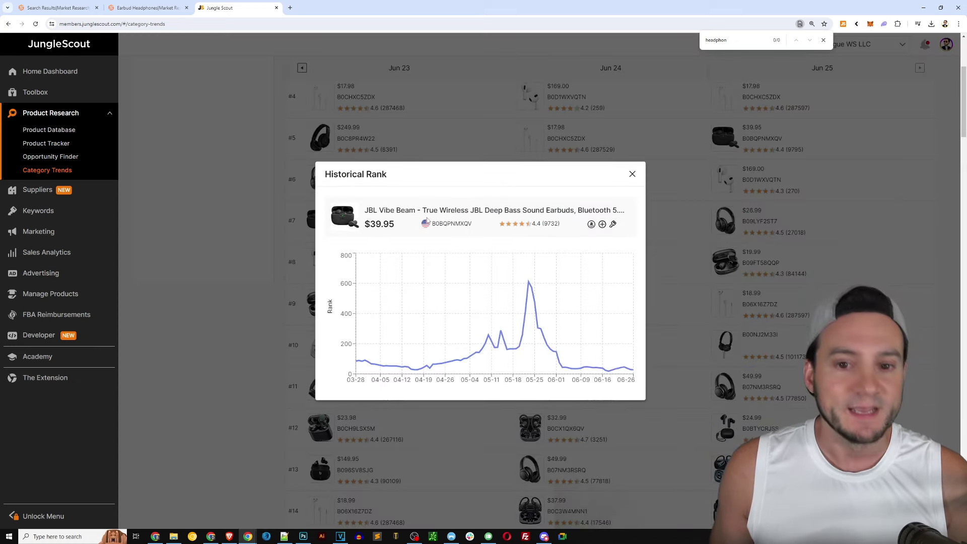
pyautogui.click(170, 8)
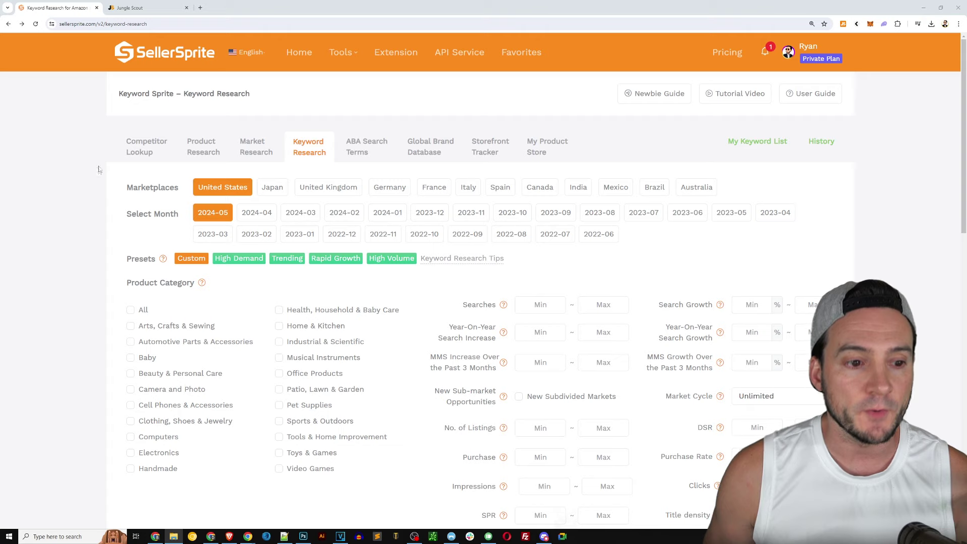
# Highlight the marketplace and month choices and tick All under Product Category.
pyautogui.scroll(-1, 103, 165)
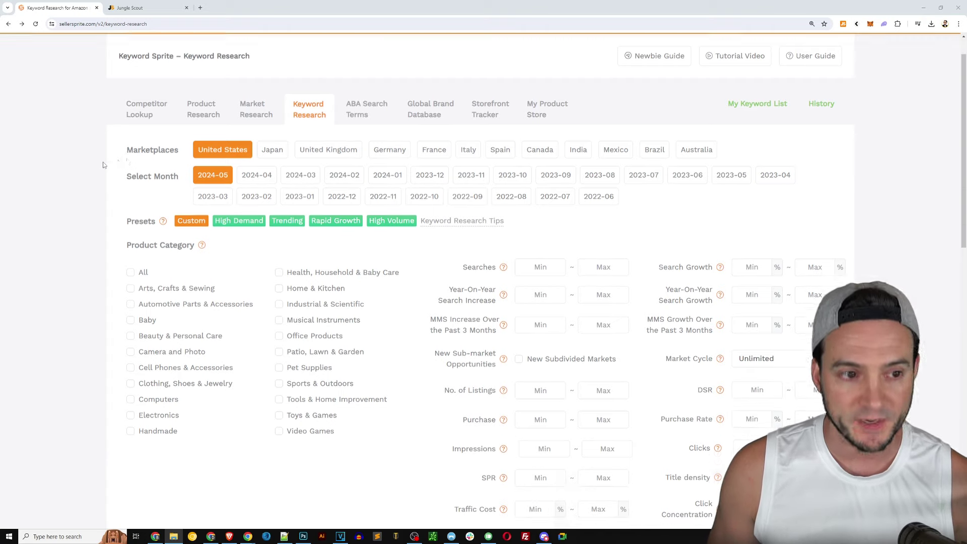
pyautogui.doubleClick(142, 149)
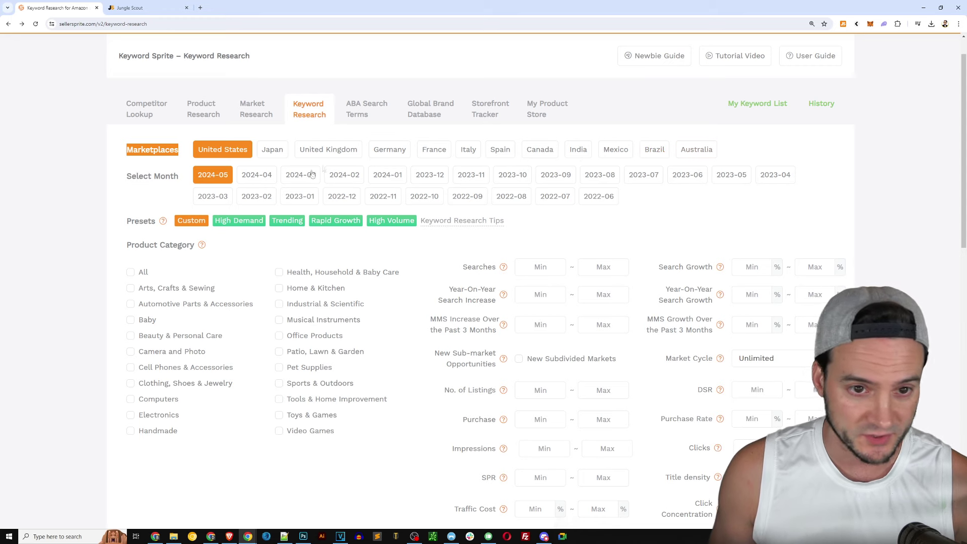
pyautogui.doubleClick(140, 176)
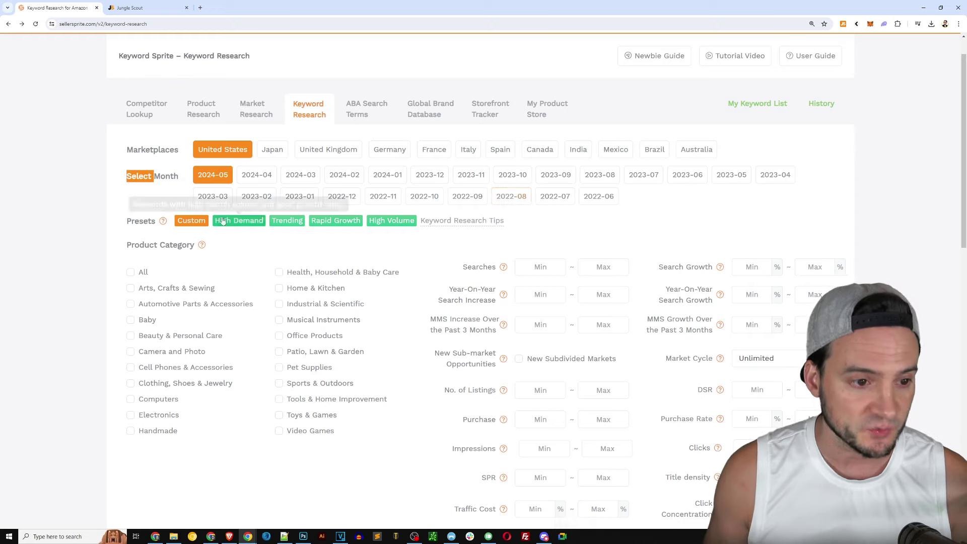
pyautogui.scroll(-1, 100, 174)
pyautogui.scroll(-2, 342, 194)
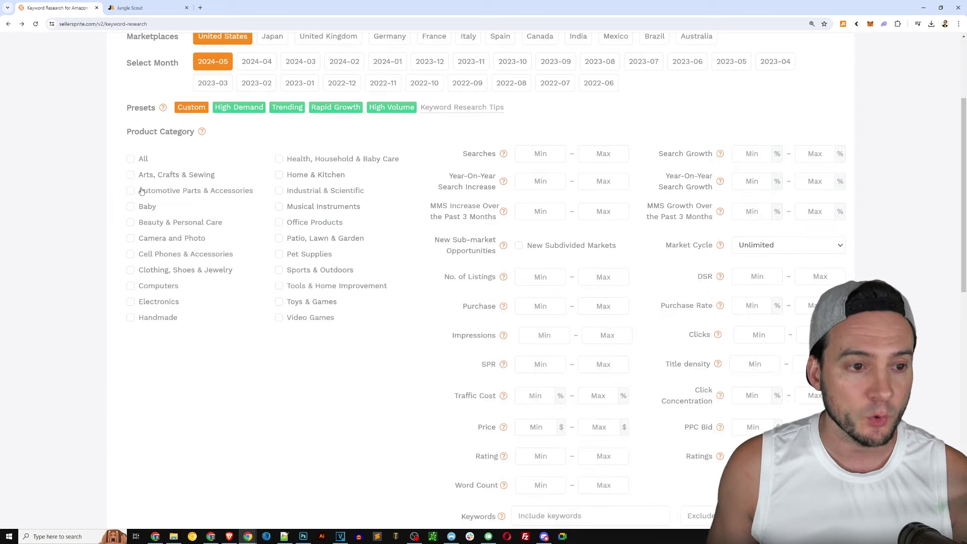
pyautogui.click(143, 158)
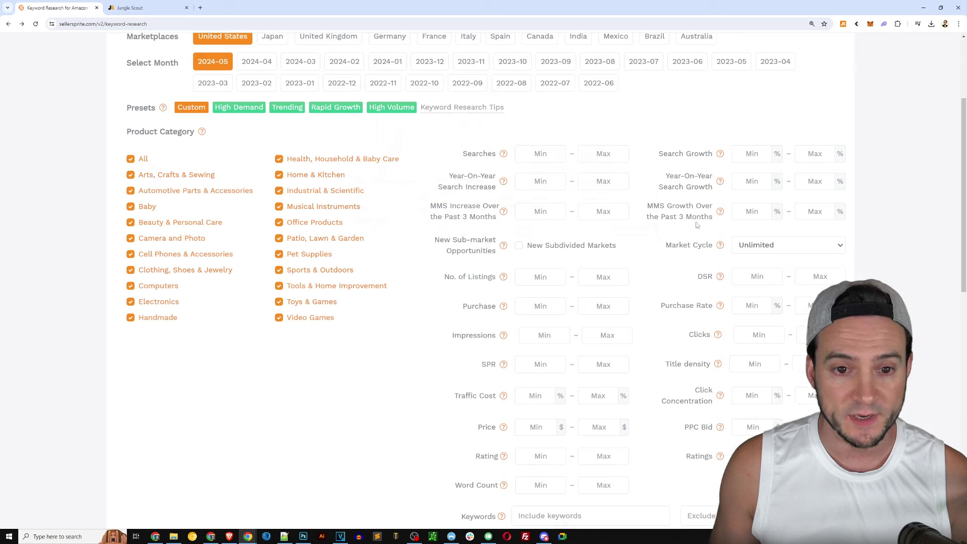
# Scroll through the remaining keyword filter fields, leaving Market Cycle at Unlimited and the rest blank.
pyautogui.scroll(-2, 555, 126)
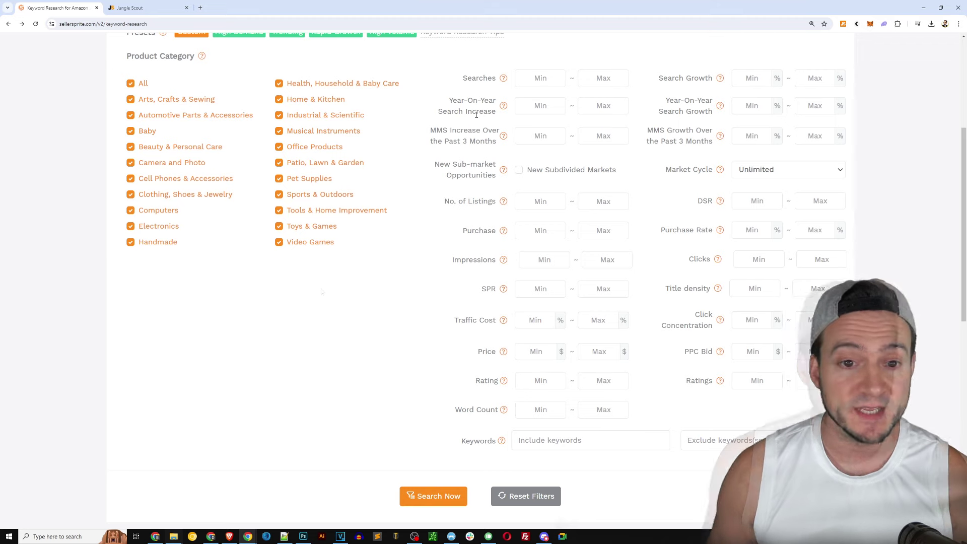
pyautogui.scroll(-1, 321, 291)
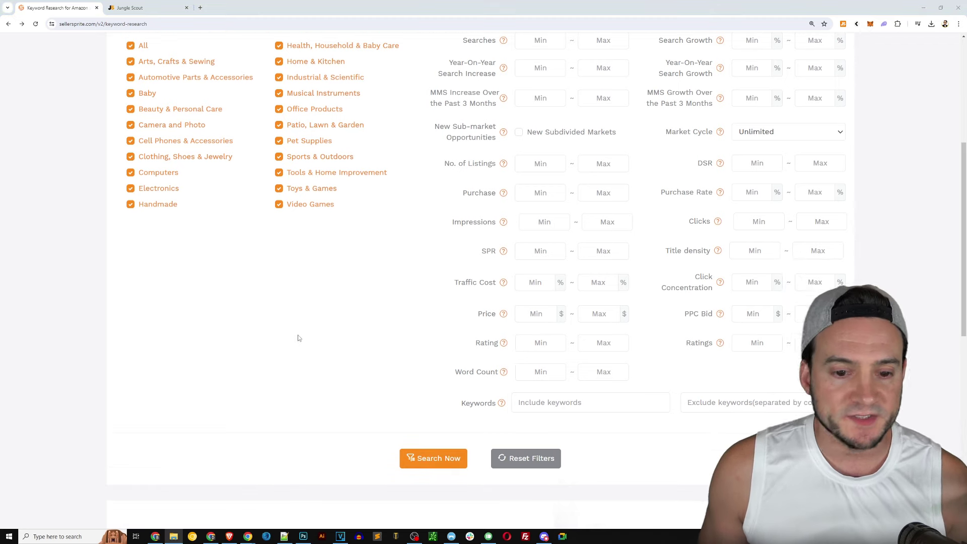
pyautogui.scroll(-1, 298, 338)
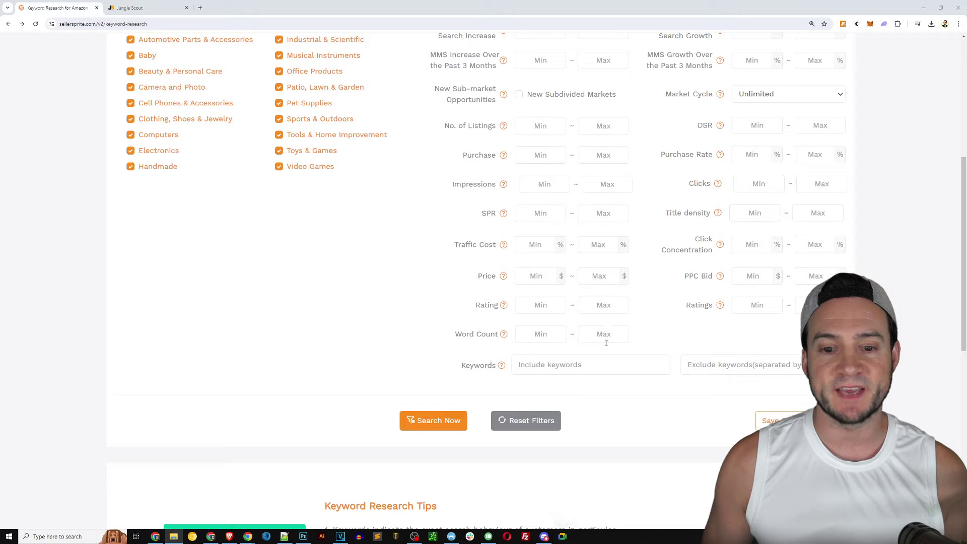
pyautogui.scroll(5, 766, 322)
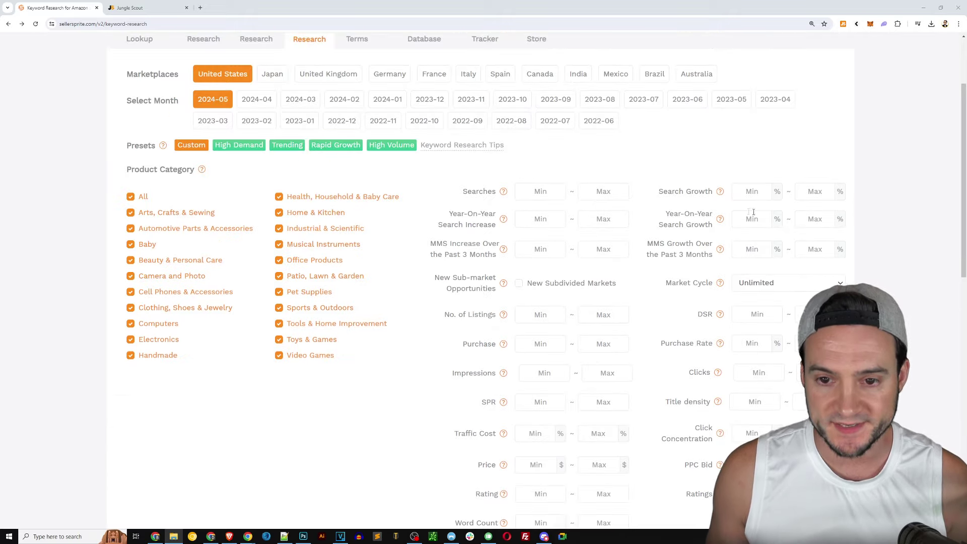
pyautogui.scroll(-1, 686, 191)
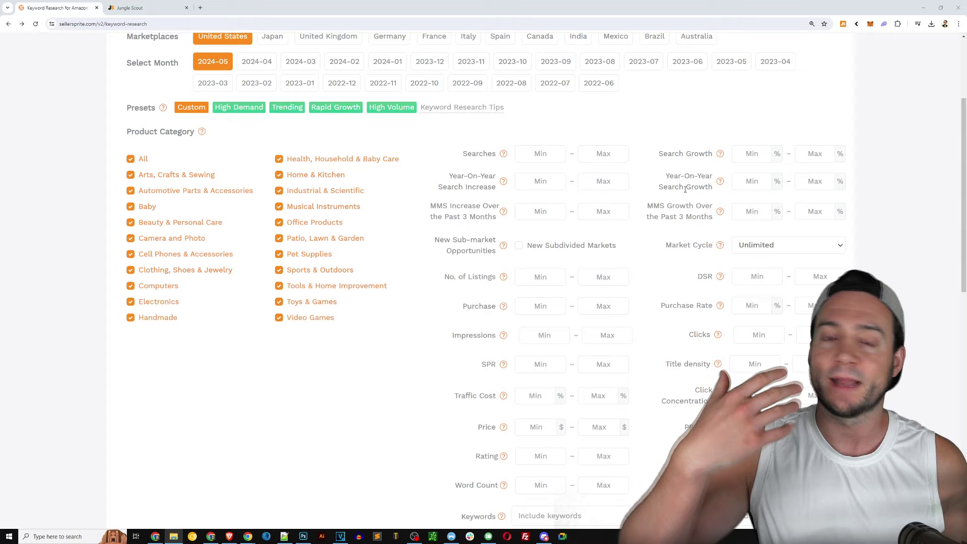
pyautogui.scroll(-3, 685, 189)
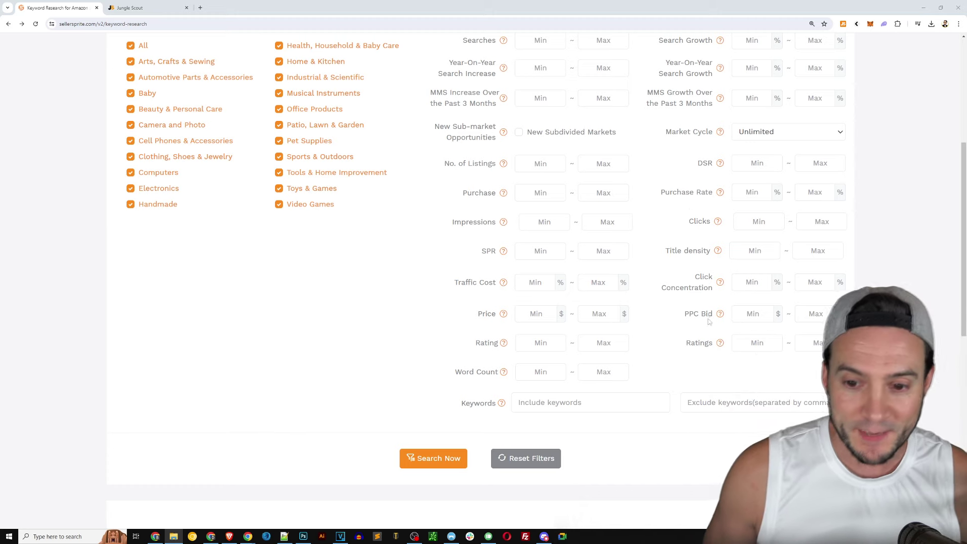
pyautogui.moveTo(720, 314)
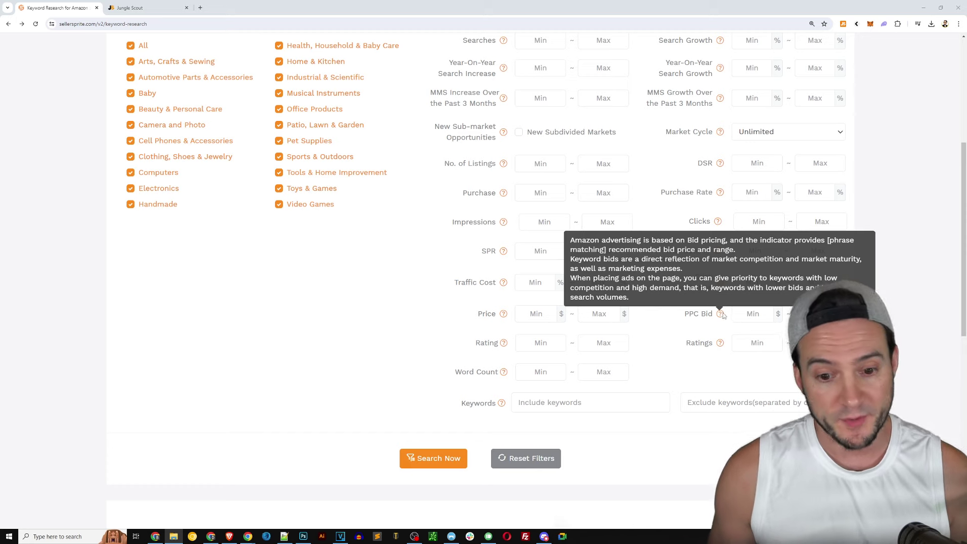
pyautogui.click(542, 400)
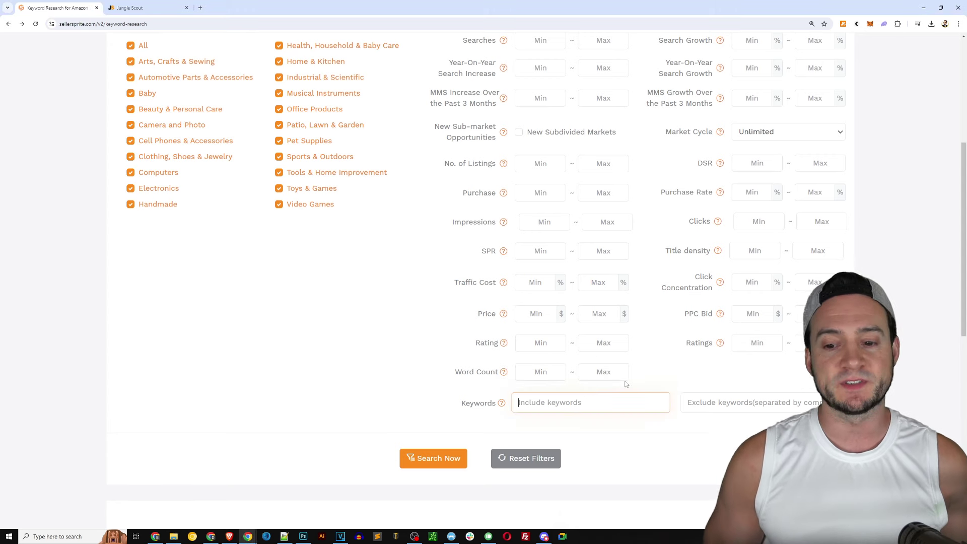
pyautogui.write('headphones')
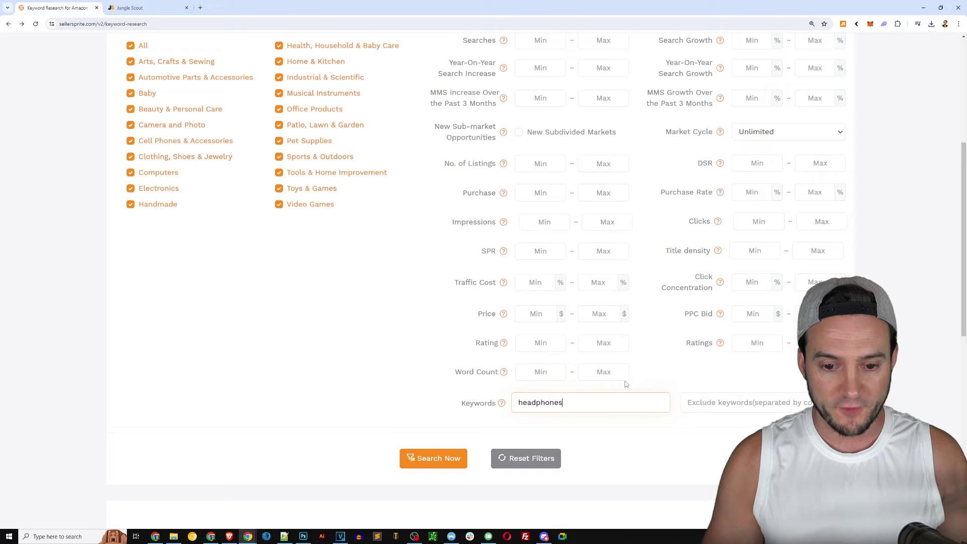
pyautogui.hotkey('ctrl', 'a')
pyautogui.hotkey('ctrl', 'c')
pyautogui.click(438, 459)
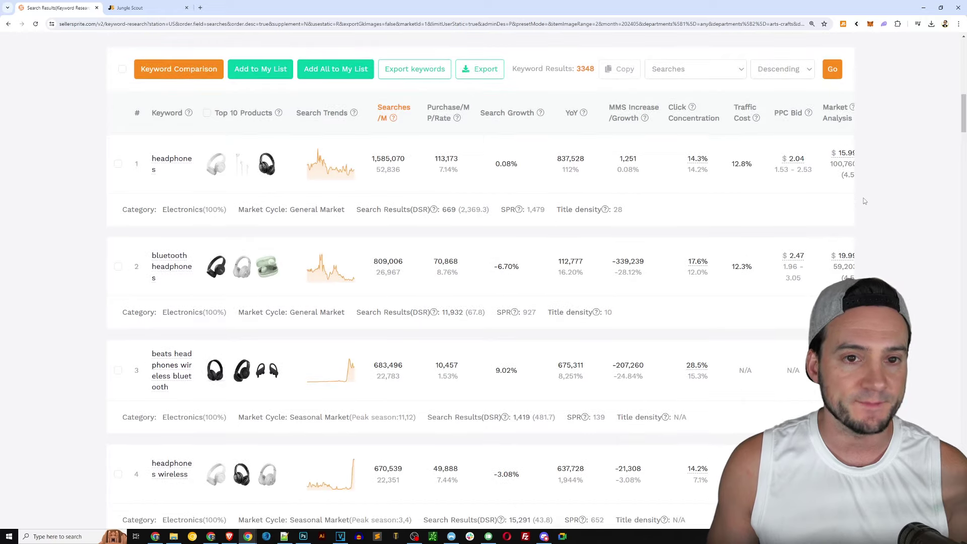
pyautogui.moveTo(480, 73)
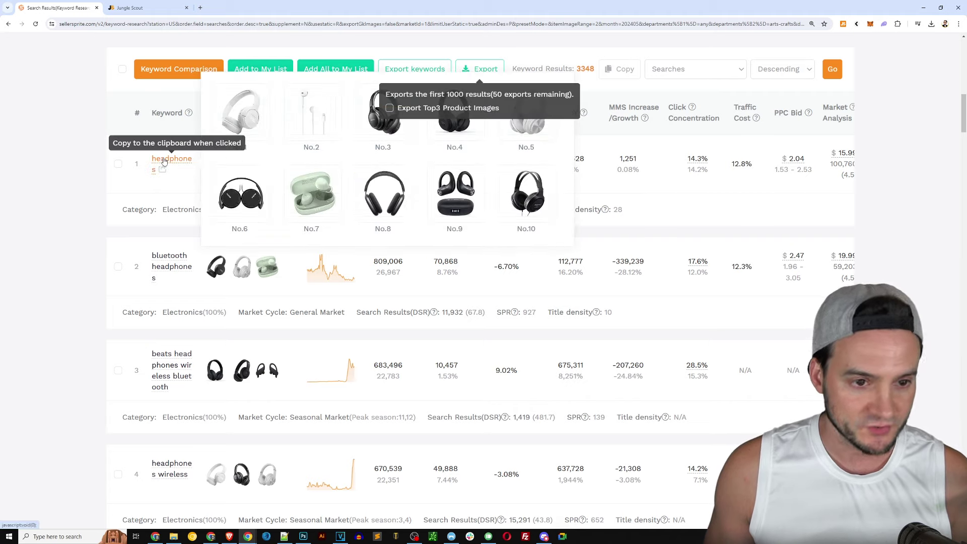
pyautogui.scroll(-1, 94, 173)
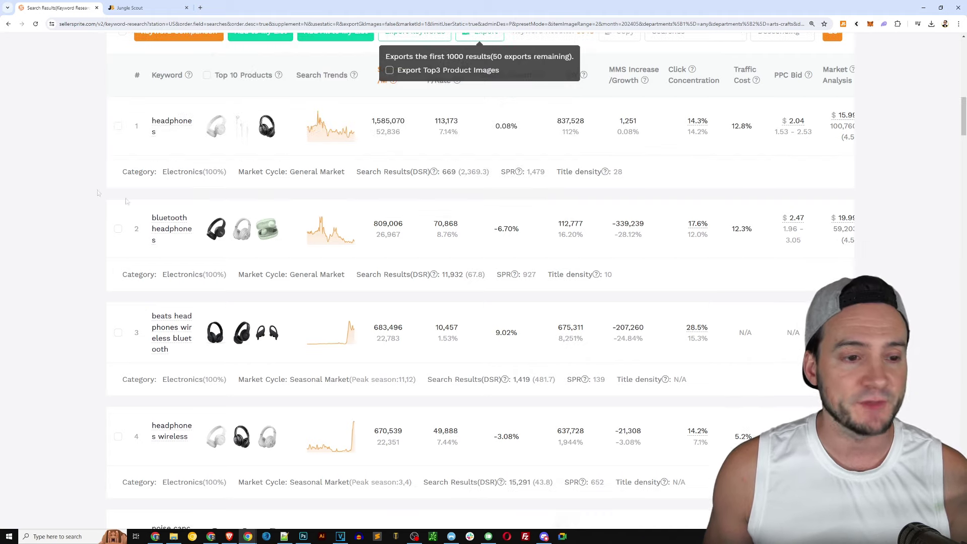
pyautogui.scroll(-3, 162, 223)
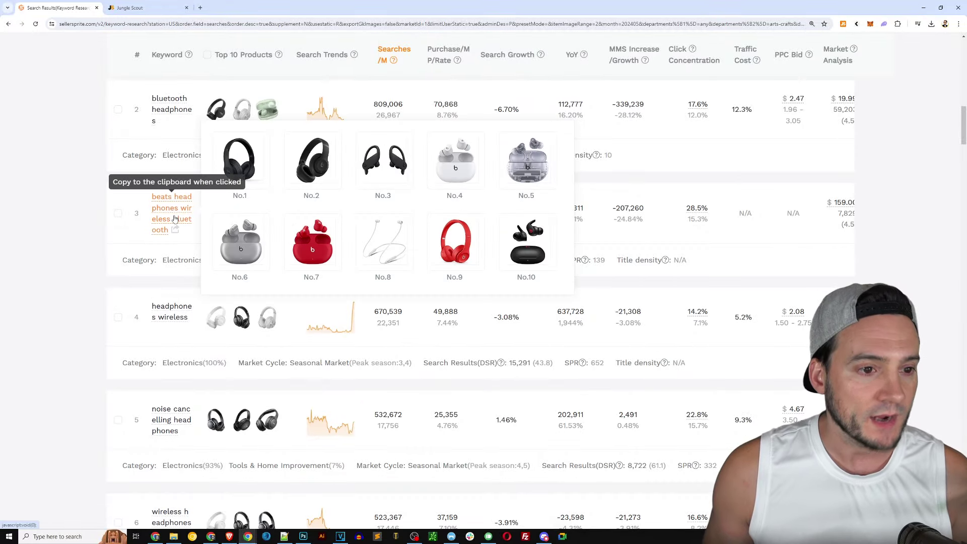
pyautogui.scroll(-3, 172, 214)
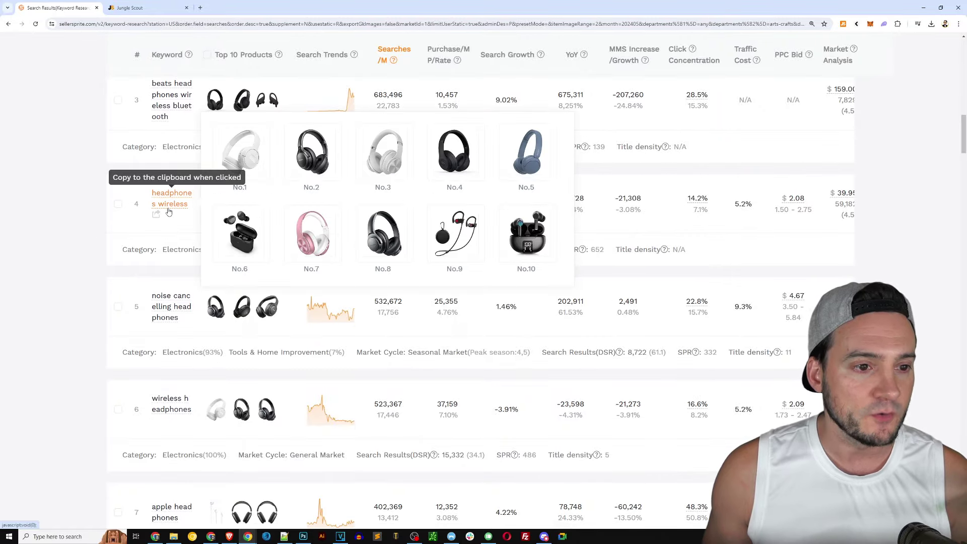
pyautogui.scroll(-2, 169, 212)
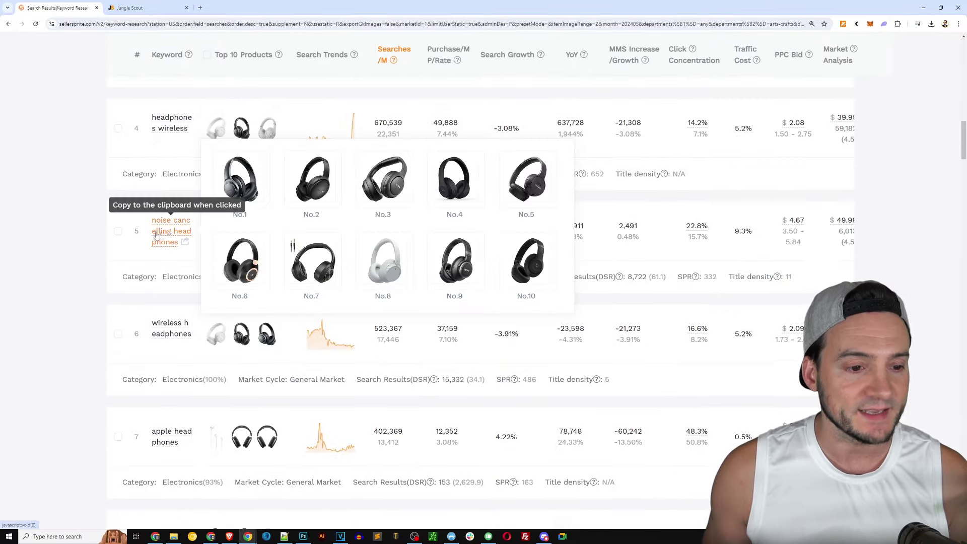
pyautogui.scroll(-3, 161, 236)
pyautogui.scroll(-2, 171, 244)
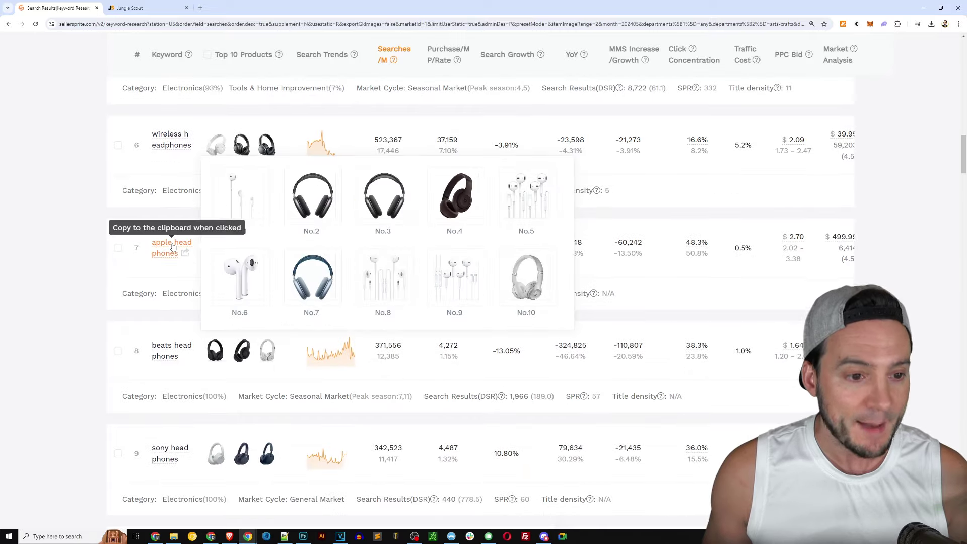
pyautogui.scroll(-2, 170, 248)
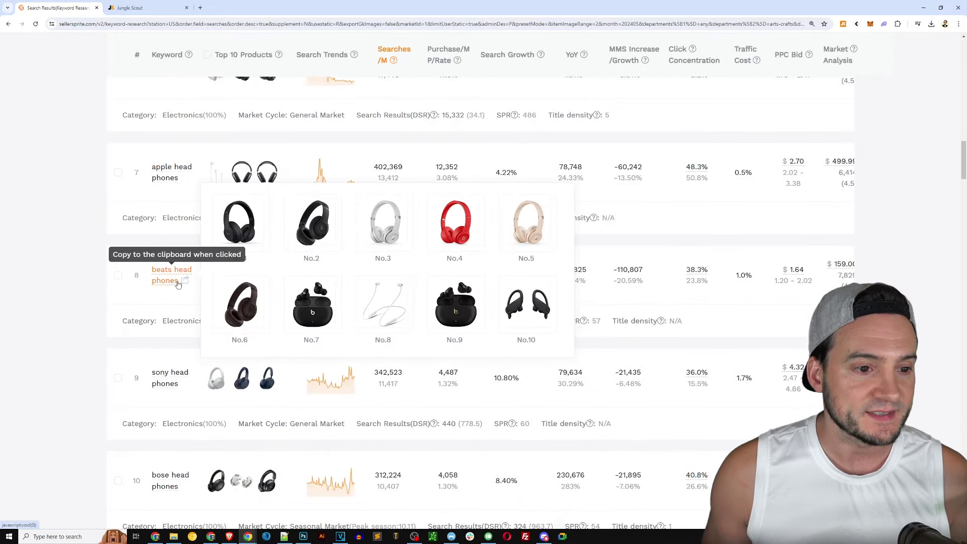
pyautogui.scroll(-3, 173, 279)
pyautogui.scroll(-3, 170, 275)
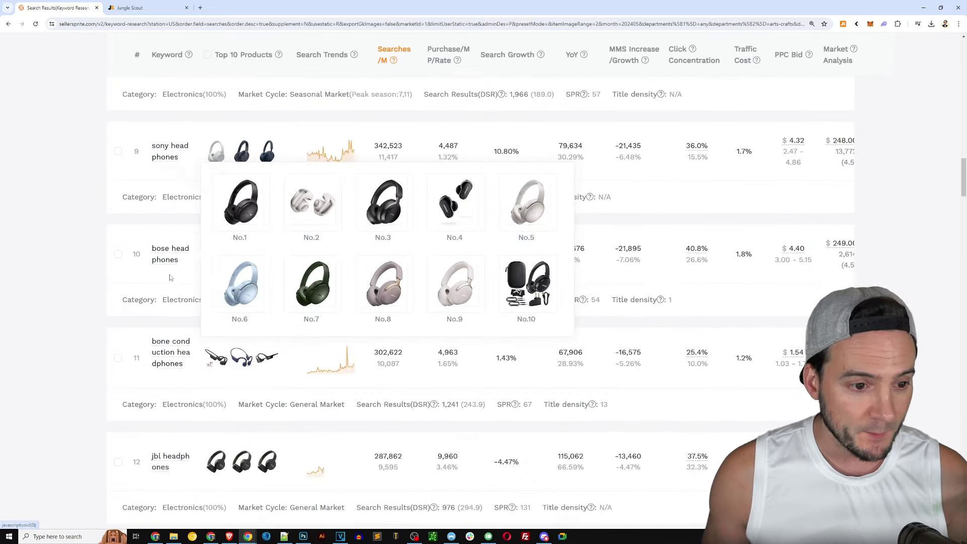
pyautogui.scroll(-2, 172, 279)
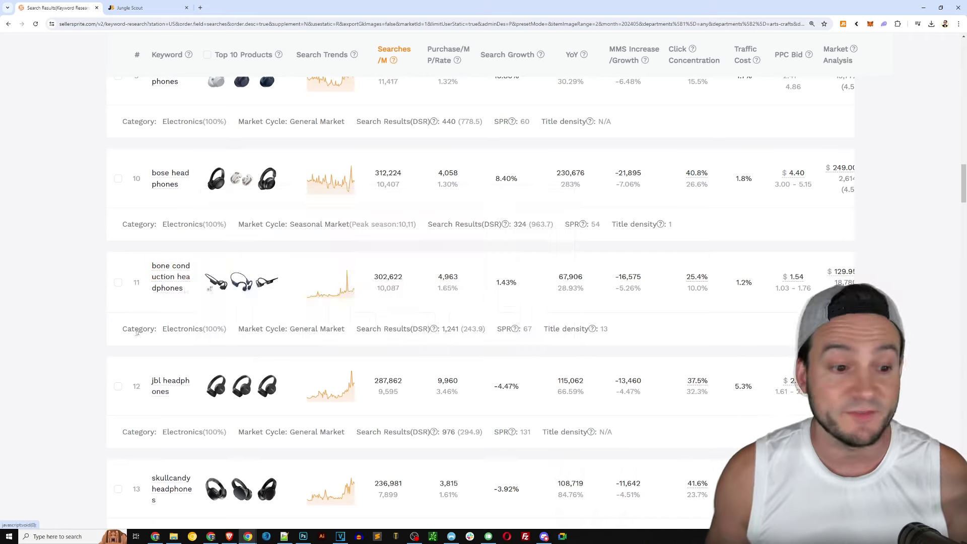
pyautogui.scroll(-2, 181, 296)
pyautogui.scroll(-1, 181, 296)
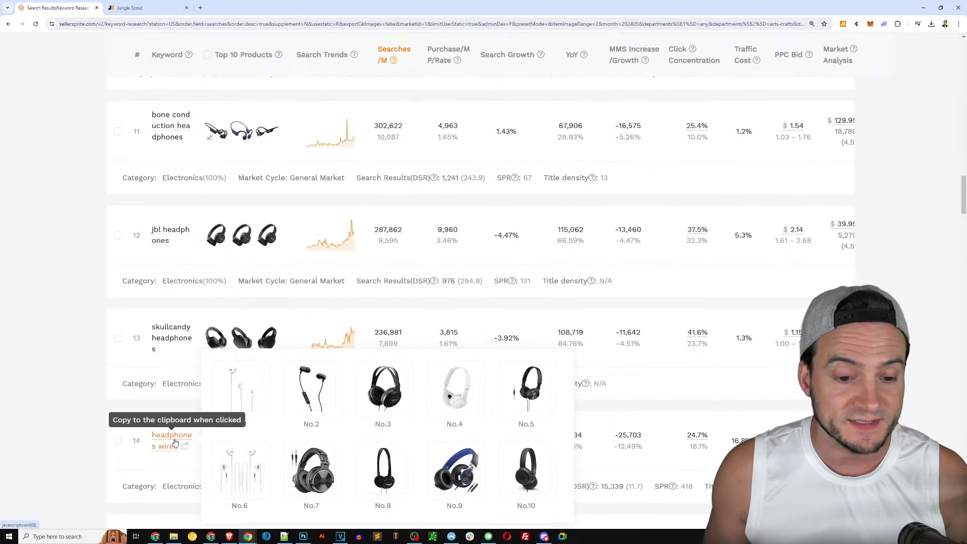
pyautogui.scroll(-2, 165, 374)
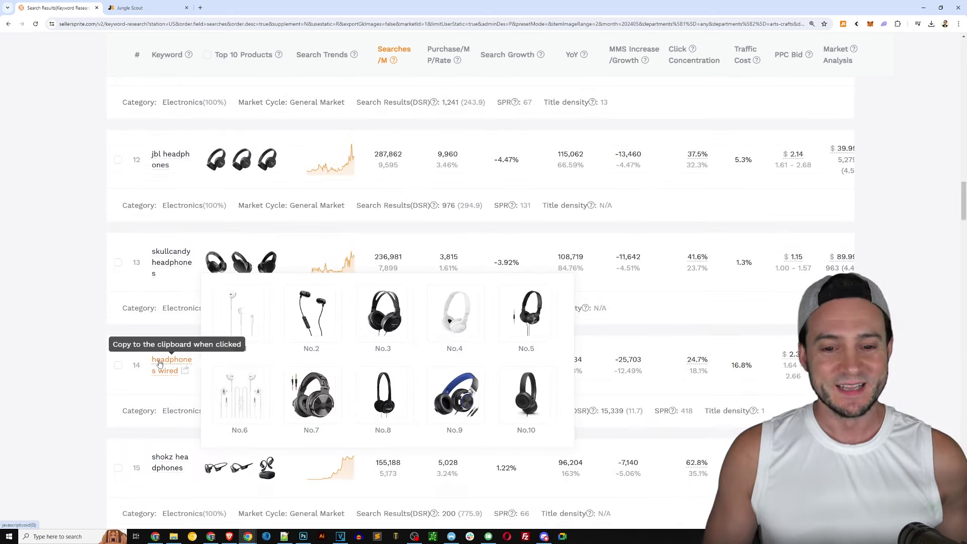
pyautogui.scroll(5, 113, 185)
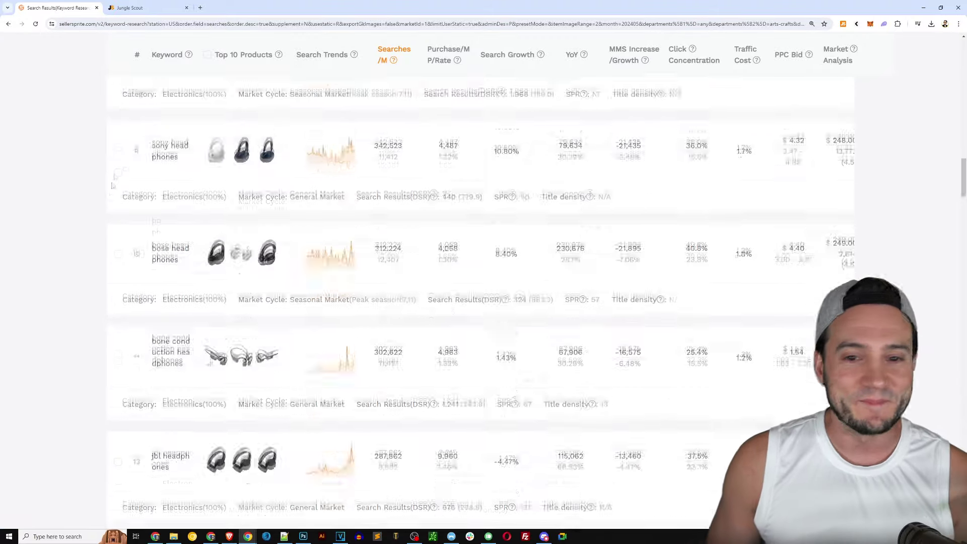
pyautogui.scroll(20, 113, 185)
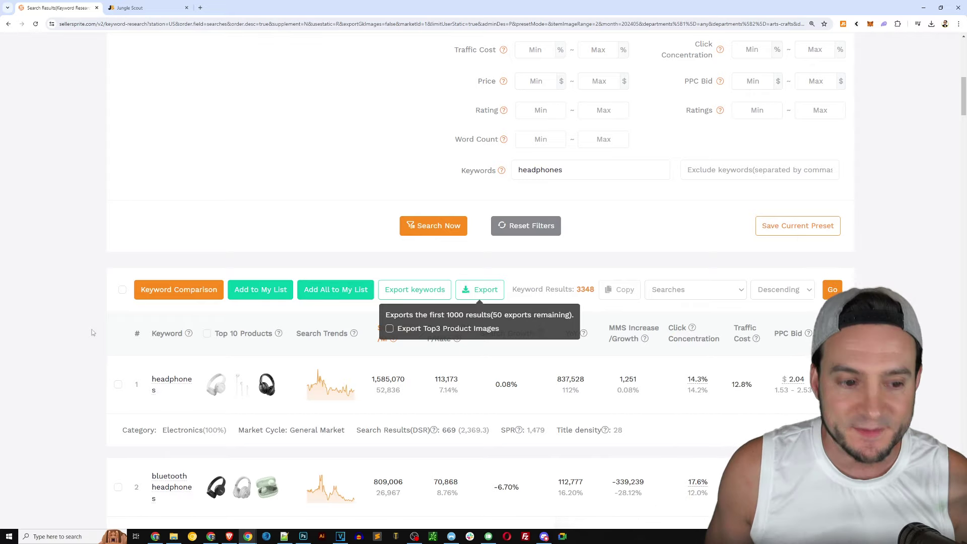
pyautogui.scroll(-2, 258, 272)
pyautogui.moveTo(258, 272)
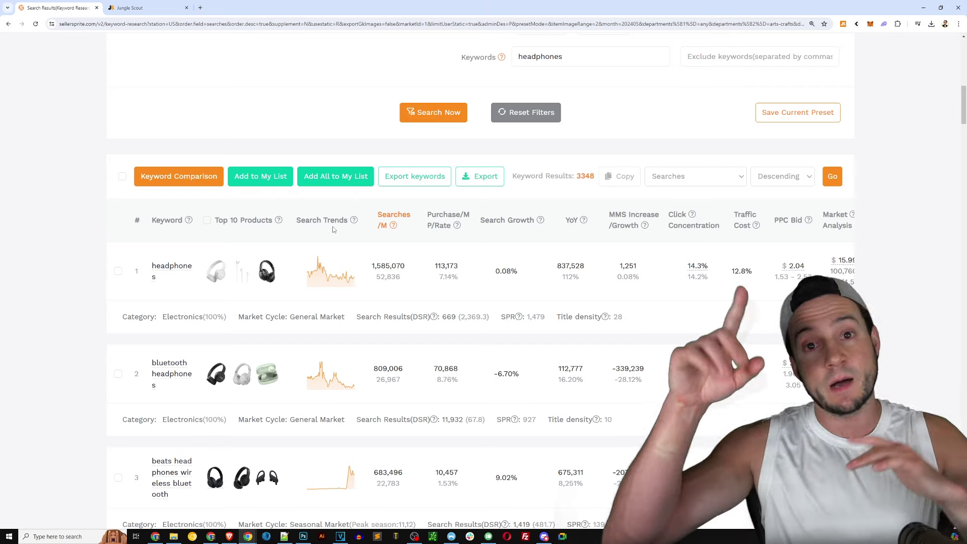
pyautogui.moveTo(319, 282)
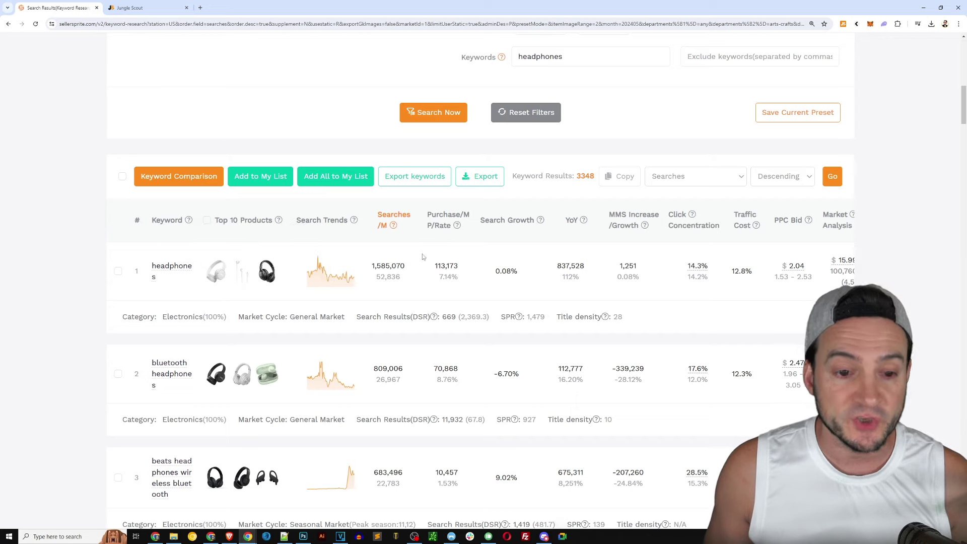
pyautogui.scroll(-1, 422, 257)
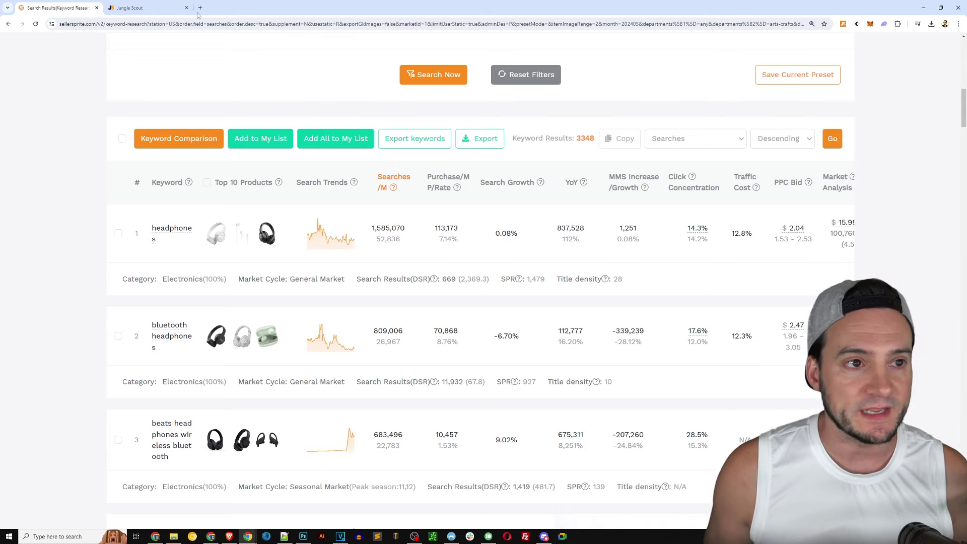
pyautogui.click(130, 8)
# Search Jungle Scout's Keyword Scout for 'headphones'.
pyautogui.click(252, 129)
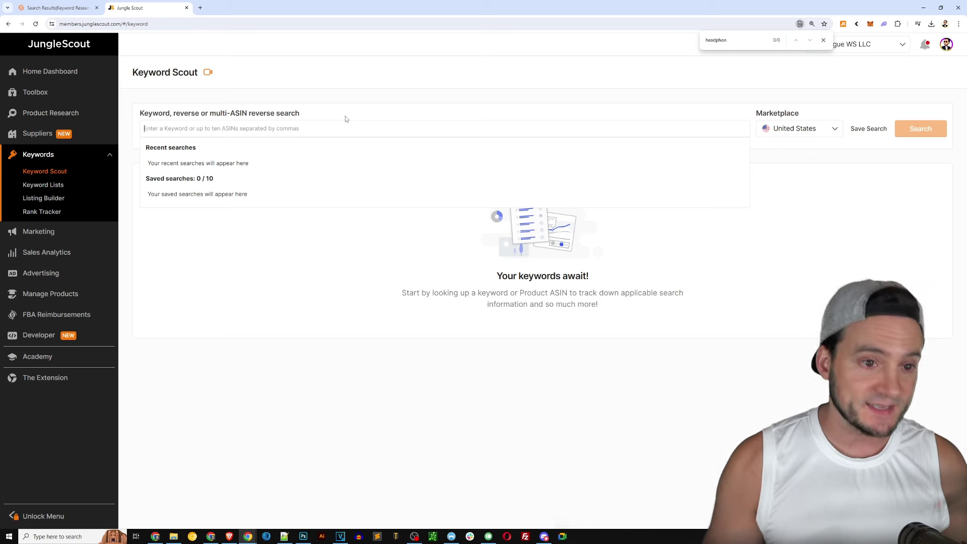
pyautogui.hotkey('ctrl', 'v')
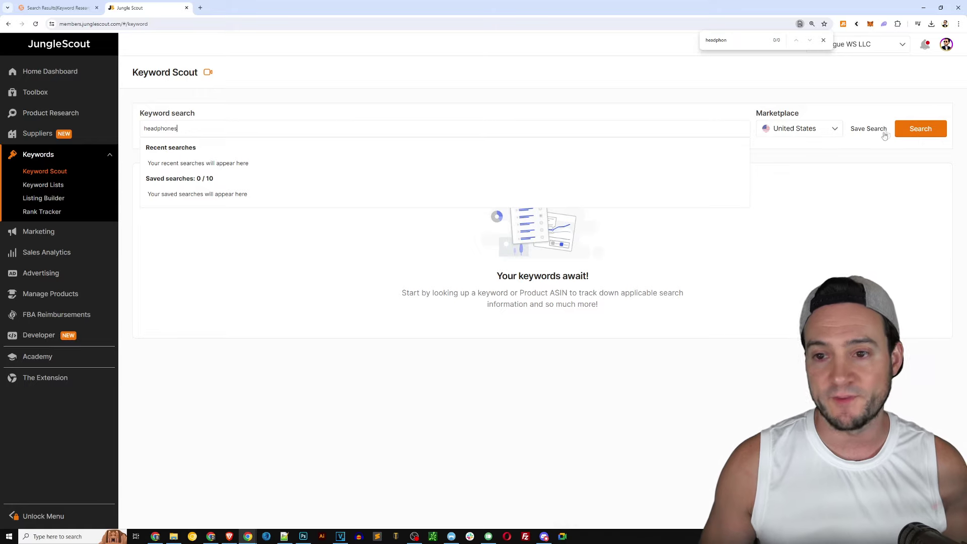
pyautogui.click(901, 130)
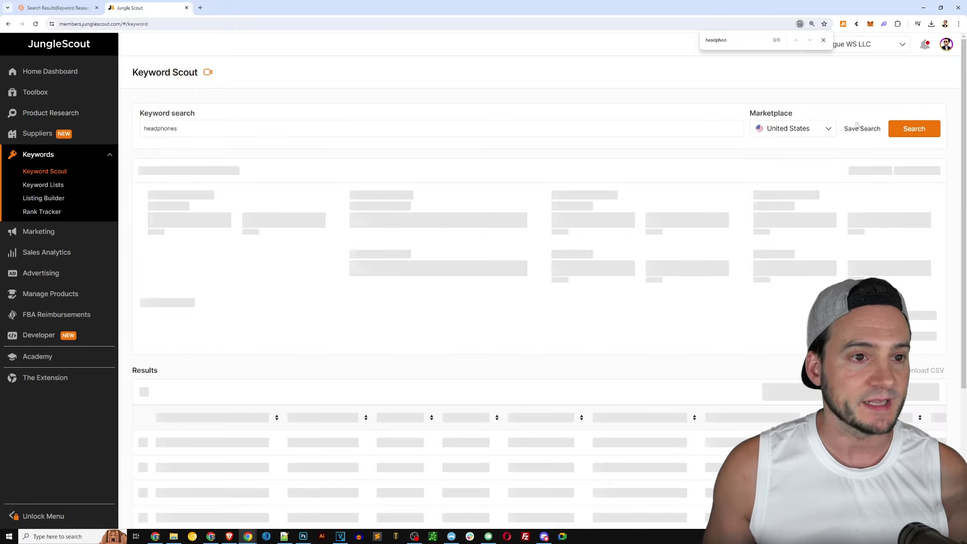
# Expand the extra filters and highlight the Estimated PPC Bid and Keywords Include & Exclude headings.
pyautogui.scroll(-2, 346, 256)
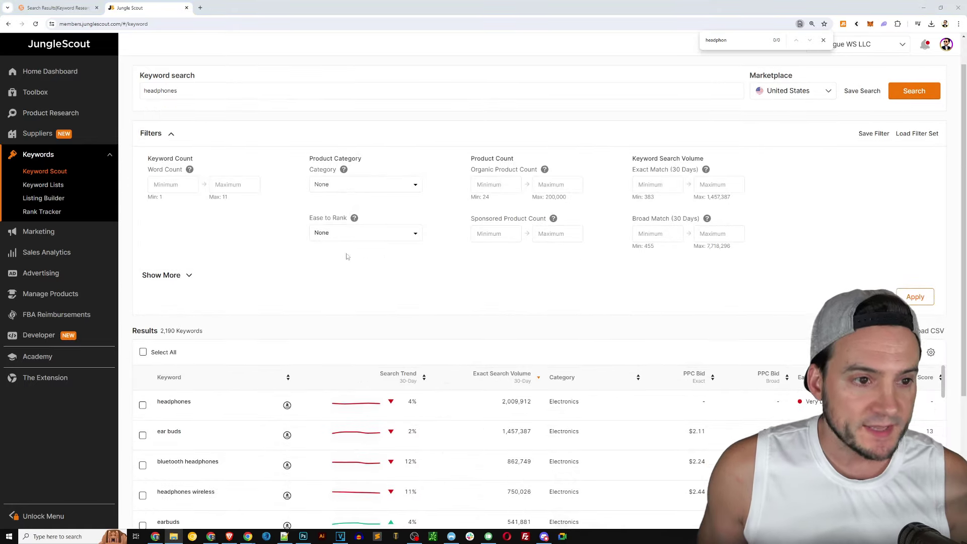
pyautogui.click(185, 276)
pyautogui.scroll(-3, 302, 272)
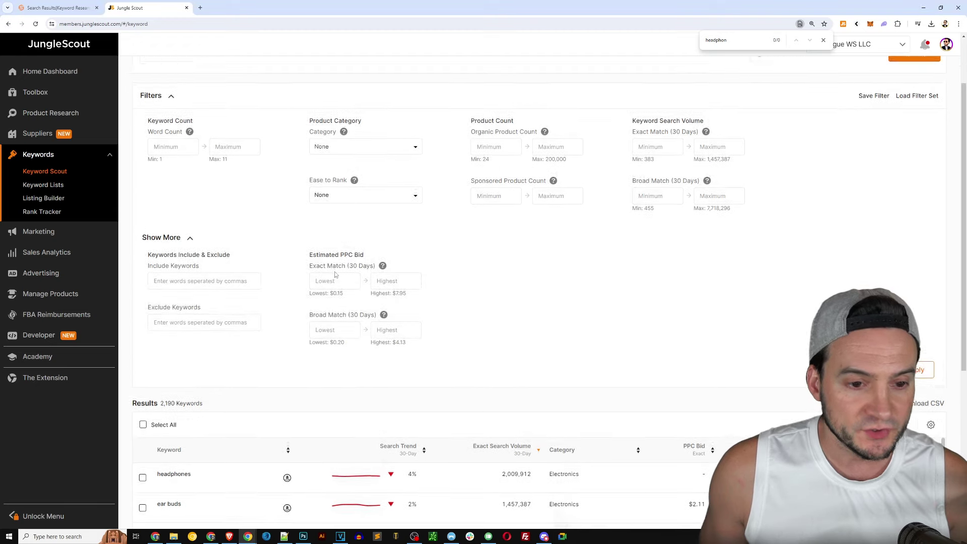
pyautogui.scroll(2, 335, 276)
pyautogui.scroll(1, 335, 276)
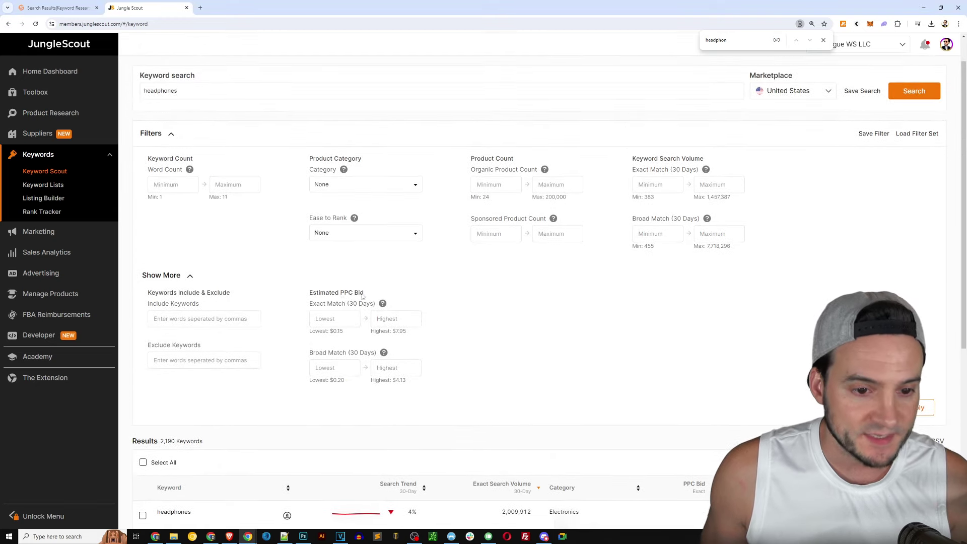
pyautogui.moveTo(362, 297); pyautogui.dragTo(308, 294)
pyautogui.click(207, 298)
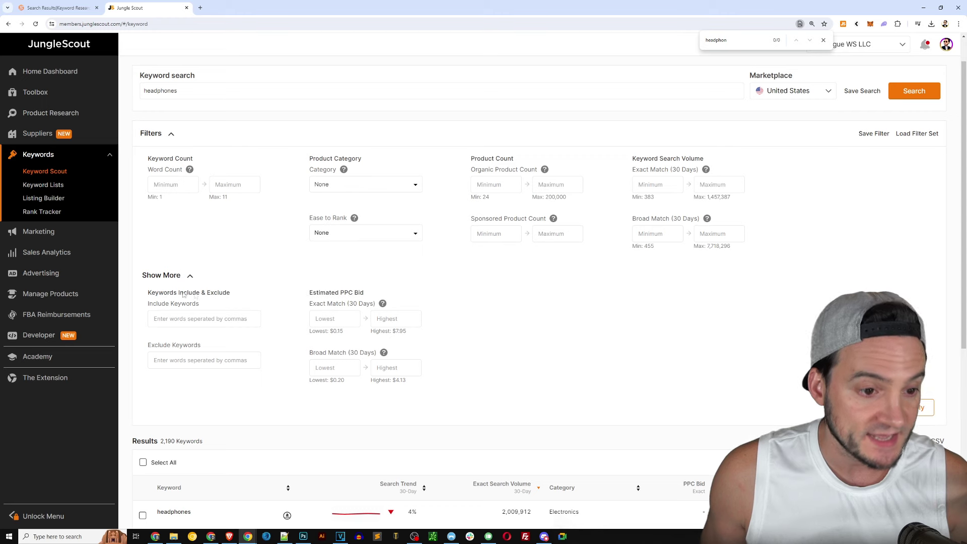
pyautogui.moveTo(222, 293); pyautogui.dragTo(150, 293)
pyautogui.click(163, 196)
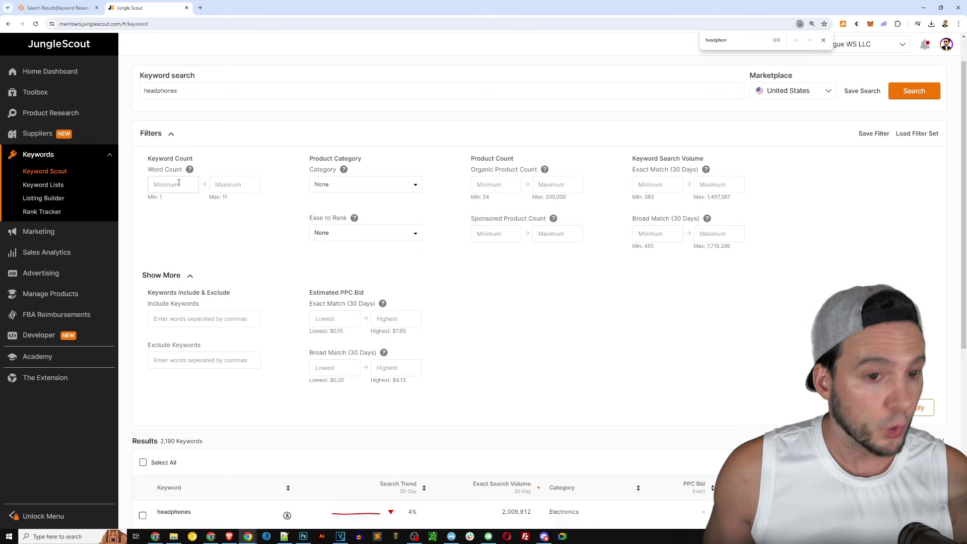
# Check the product Category list without choosing any, then go back to SellerSprite's keyword results.
pyautogui.click(374, 185)
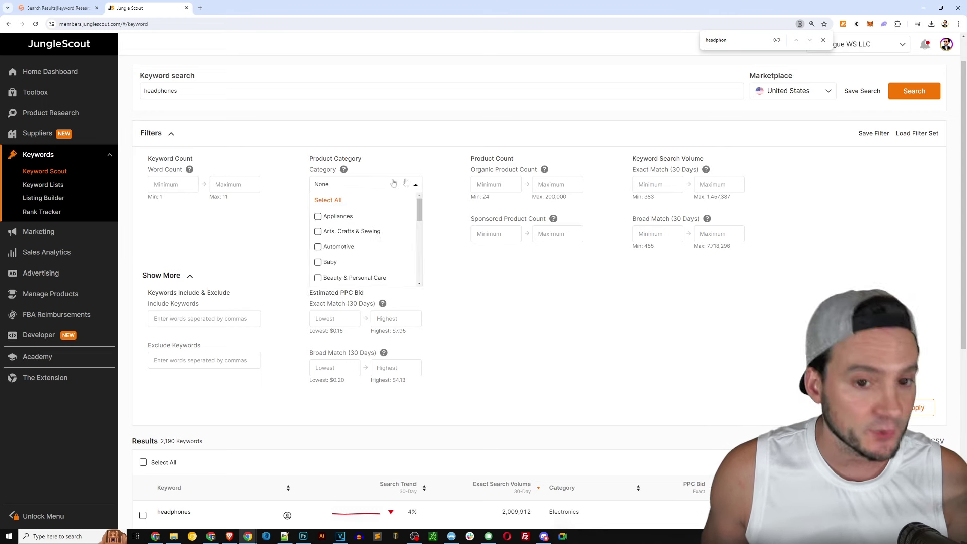
pyautogui.click(656, 124)
pyautogui.scroll(-6, 594, 123)
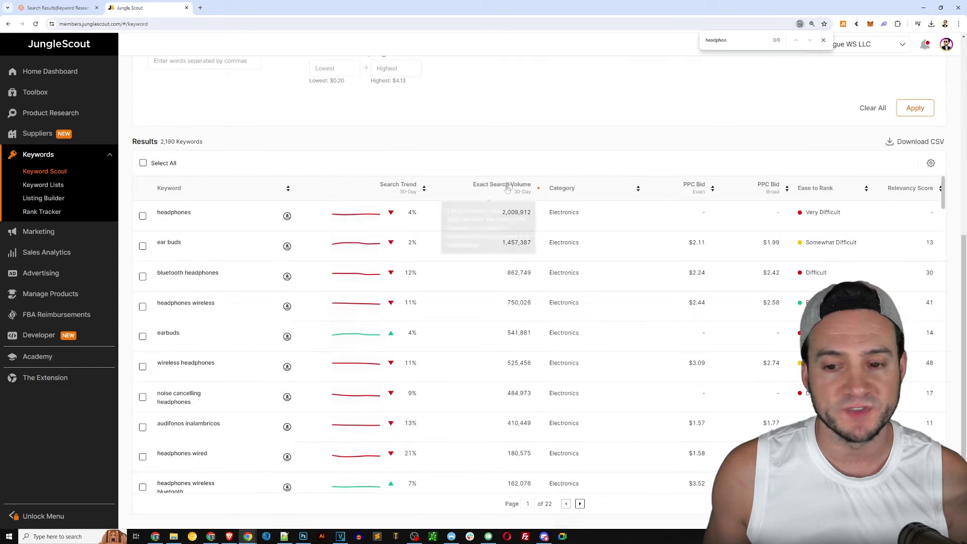
pyautogui.press('Escape')
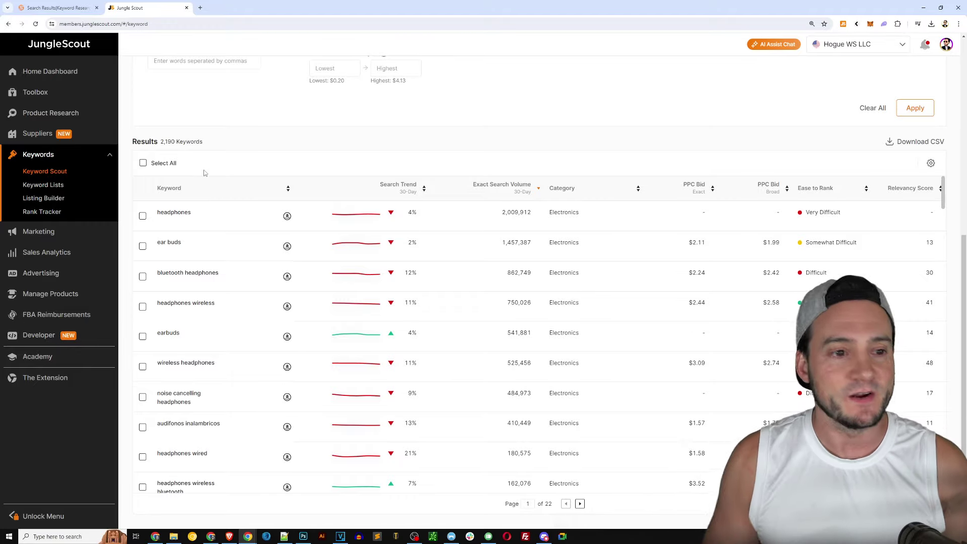
pyautogui.click(55, 8)
# Scroll further through SellerSprite's headphones keywords, preview the bone conduction thumbnail, and return to Jungle Scout.
pyautogui.scroll(-10, 106, 274)
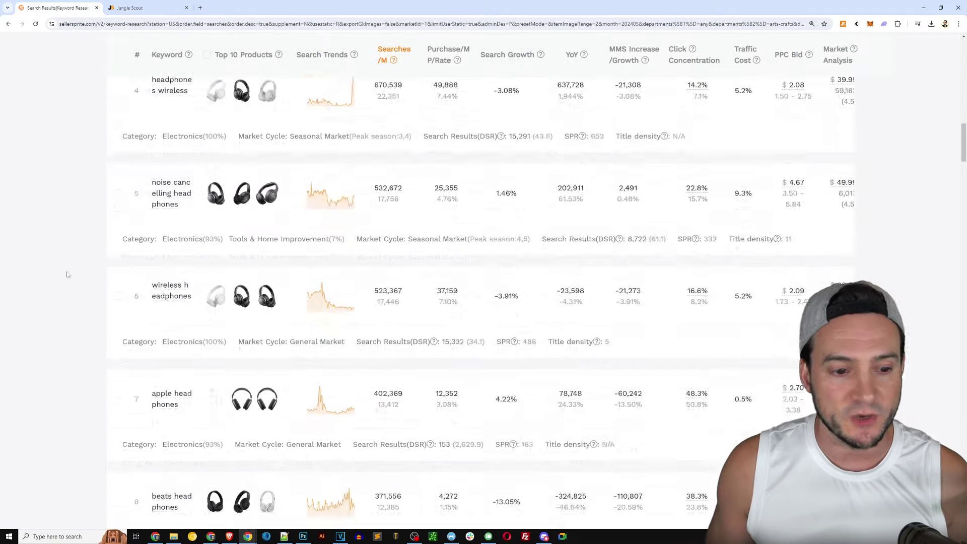
pyautogui.scroll(-5, 106, 274)
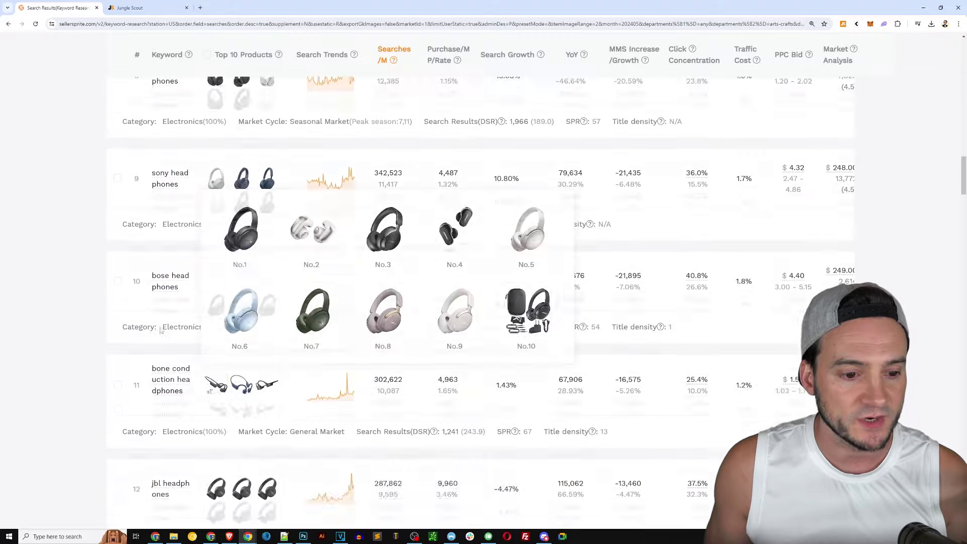
pyautogui.moveTo(232, 357)
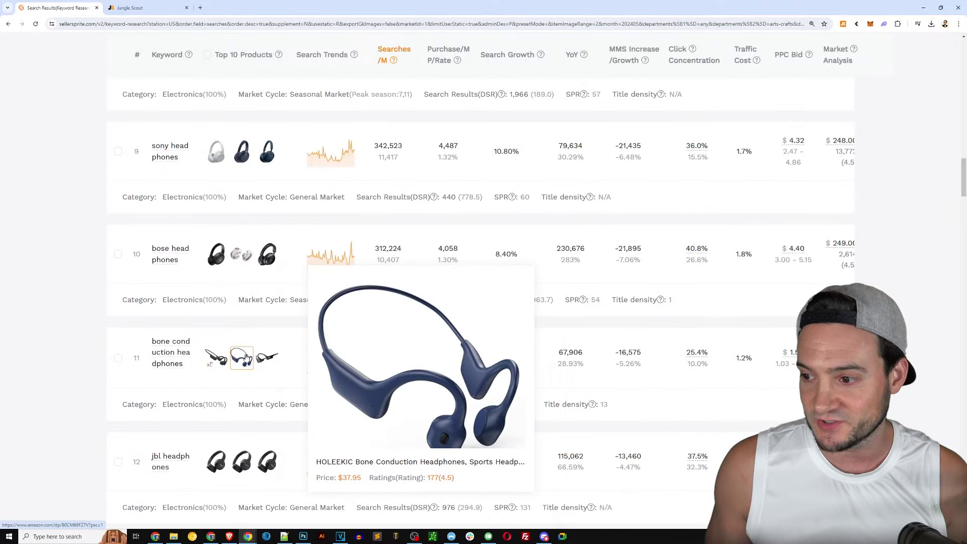
pyautogui.hotkey('ctrl', 'Tab')
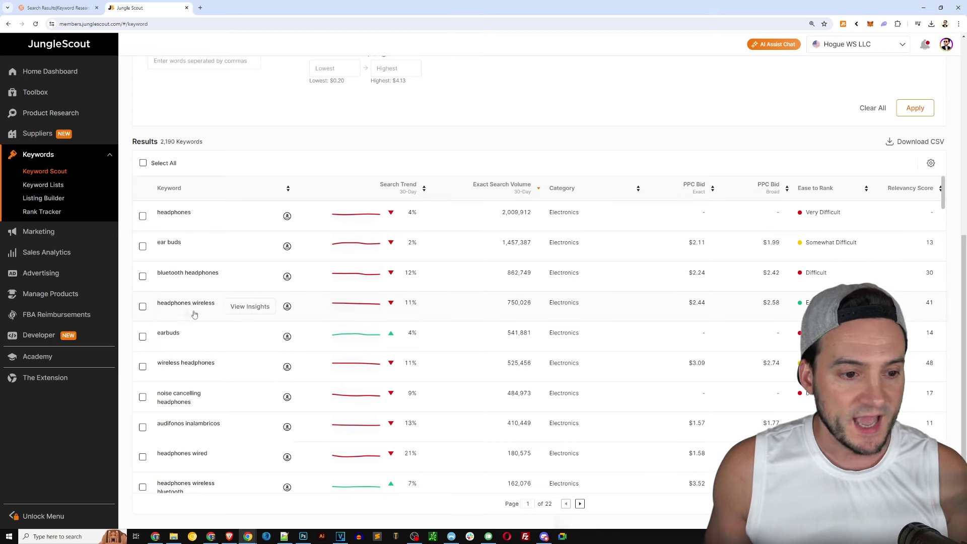
# Open the search-volume insights for 'audifonos inalambricos' and copy the keyword.
pyautogui.scroll(-1, 162, 330)
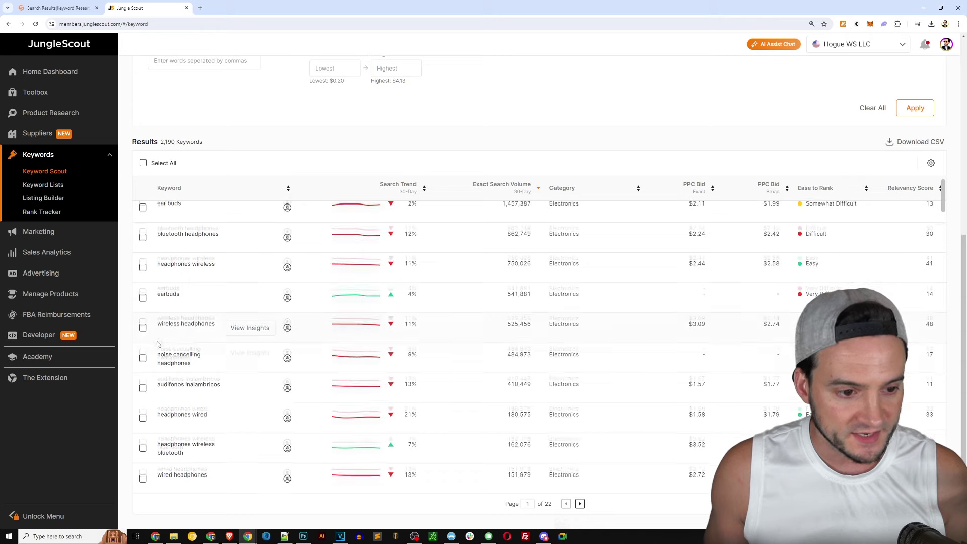
pyautogui.scroll(-1, 157, 343)
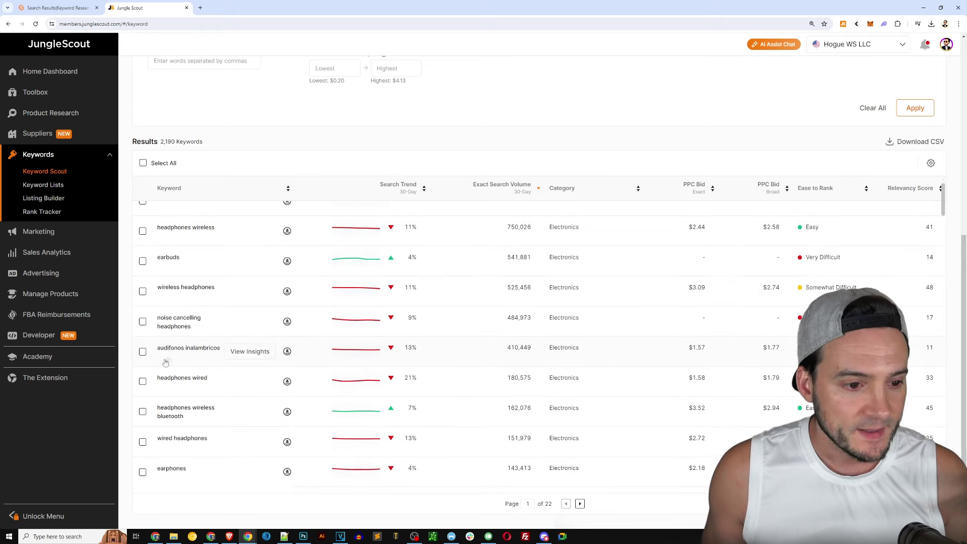
pyautogui.click(241, 355)
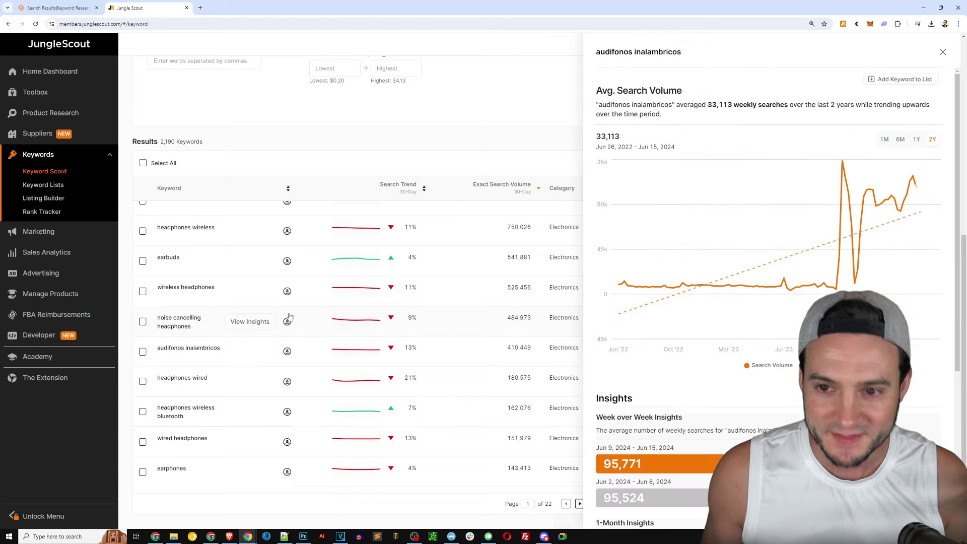
pyautogui.moveTo(670, 104); pyautogui.dragTo(611, 105)
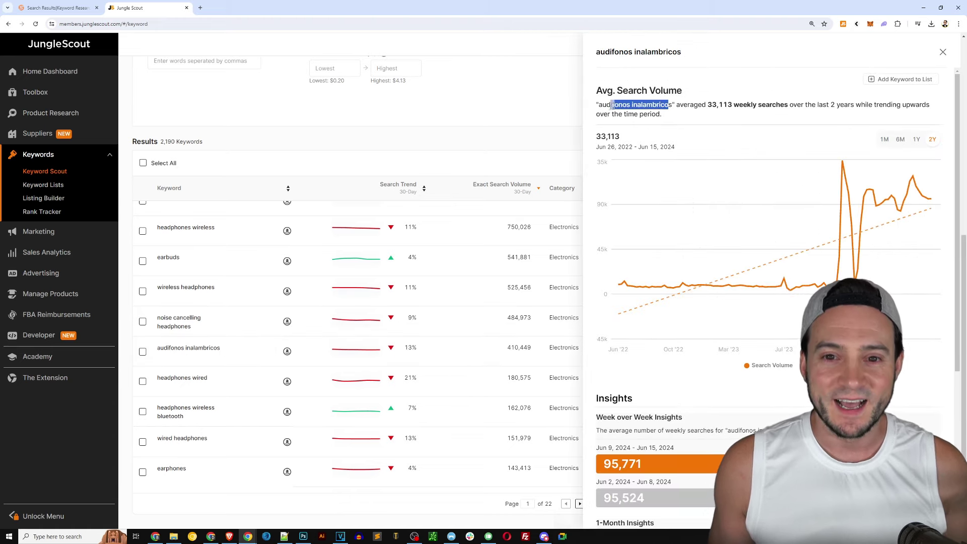
pyautogui.hotkey('ctrl', 'c')
# Google 'audifonos inalambricos' in a new tab, then close that tab and the insights panel.
pyautogui.hotkey('ctrl', 't')
pyautogui.hotkey('ctrl', 'v')
pyautogui.press('Return')
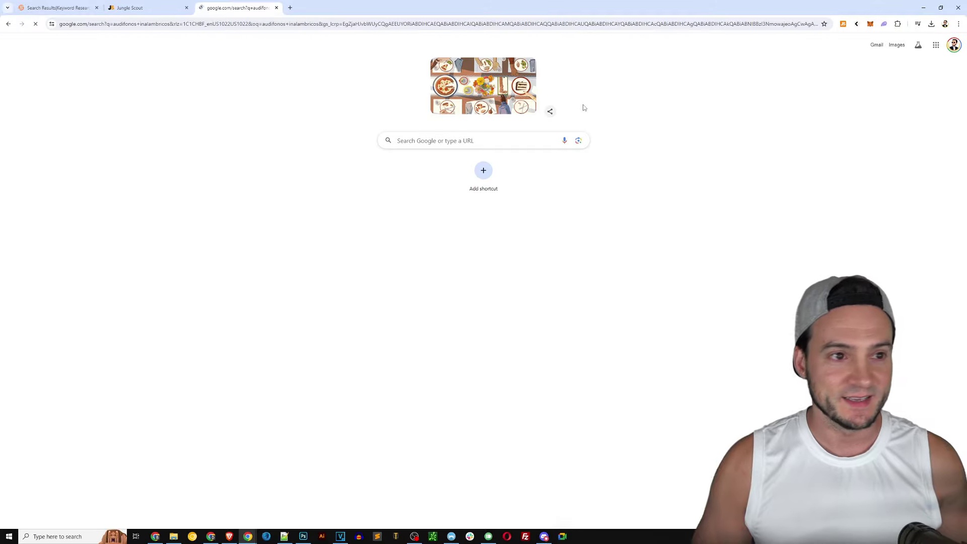
pyautogui.scroll(-5, 222, 173)
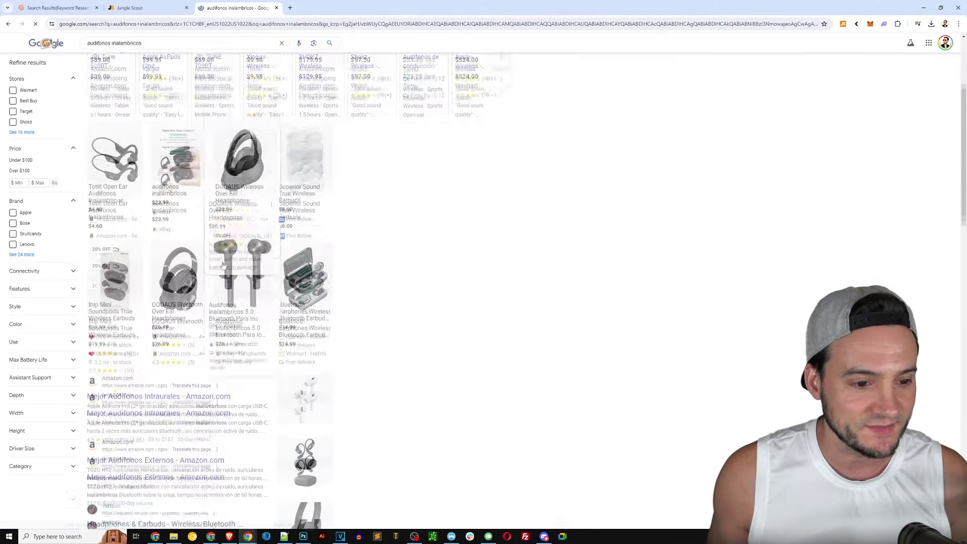
pyautogui.scroll(3, 189, 305)
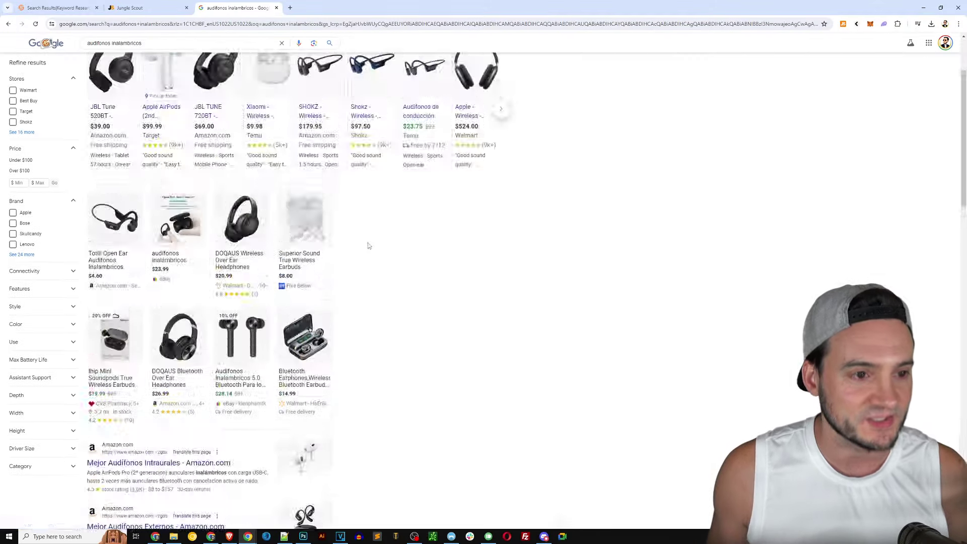
pyautogui.hotkey('ctrl', 'w')
pyautogui.click(942, 52)
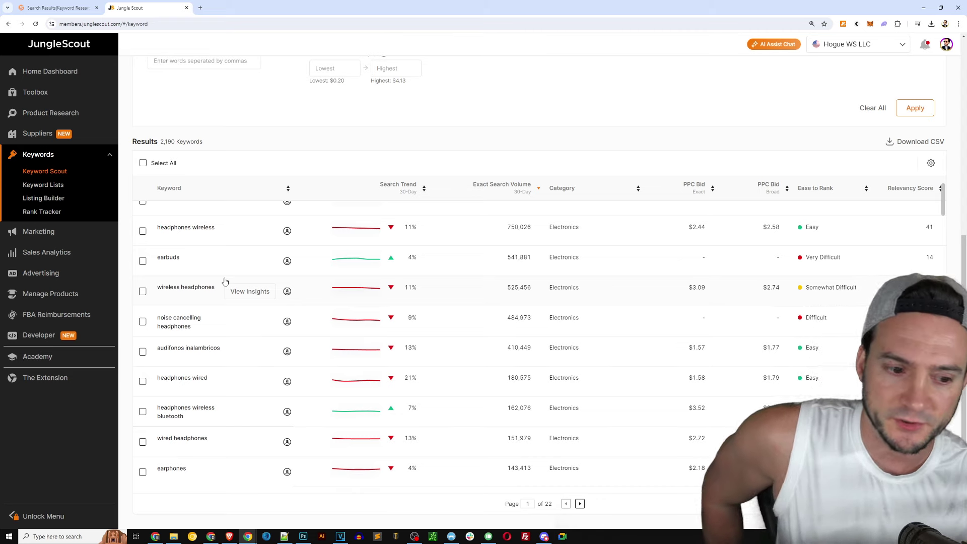
# Scroll through the 2,190 headphones keywords and the blank filters, including the $0.15–$7.95 PPC bid range.
pyautogui.scroll(2, 226, 260)
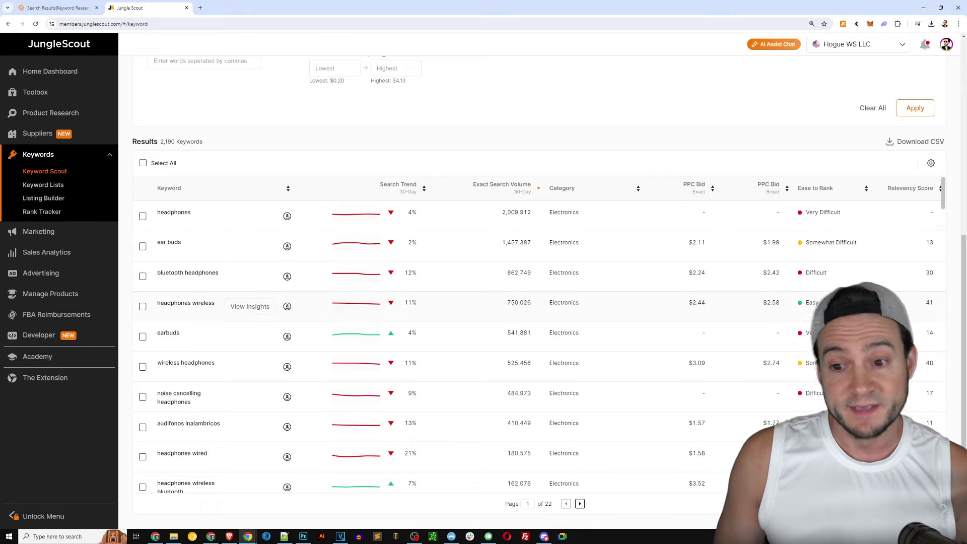
pyautogui.scroll(-5, 250, 362)
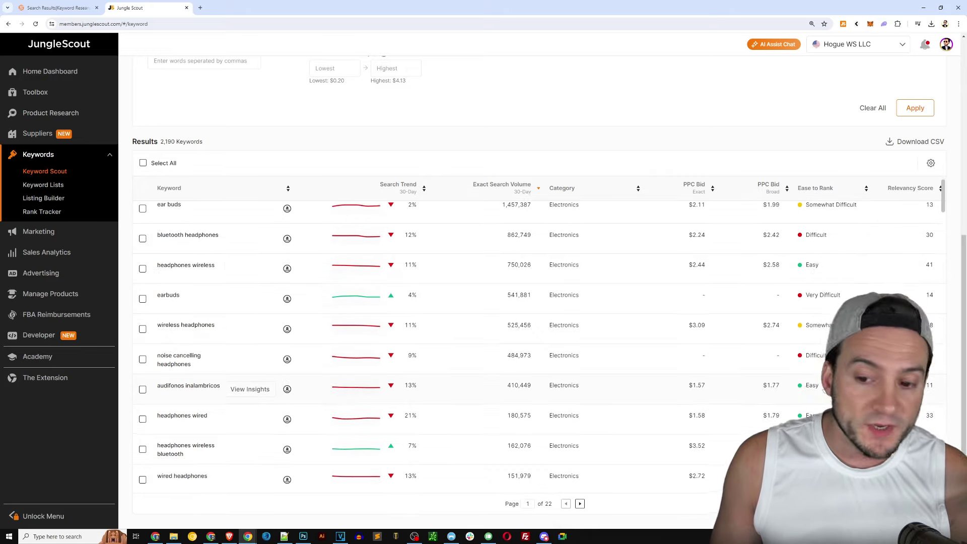
pyautogui.scroll(10, 250, 375)
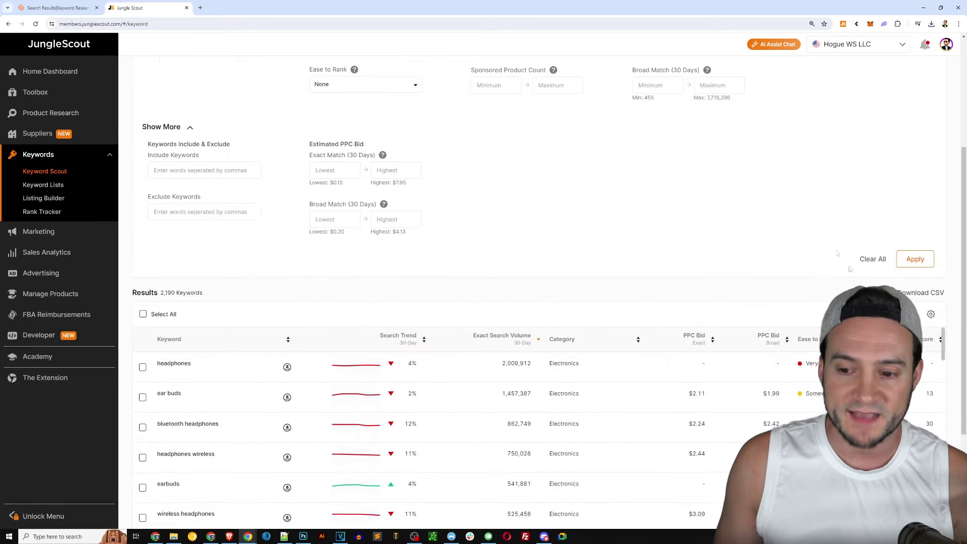
pyautogui.scroll(-3, 255, 397)
pyautogui.scroll(3, 255, 397)
pyautogui.scroll(-3, 951, 353)
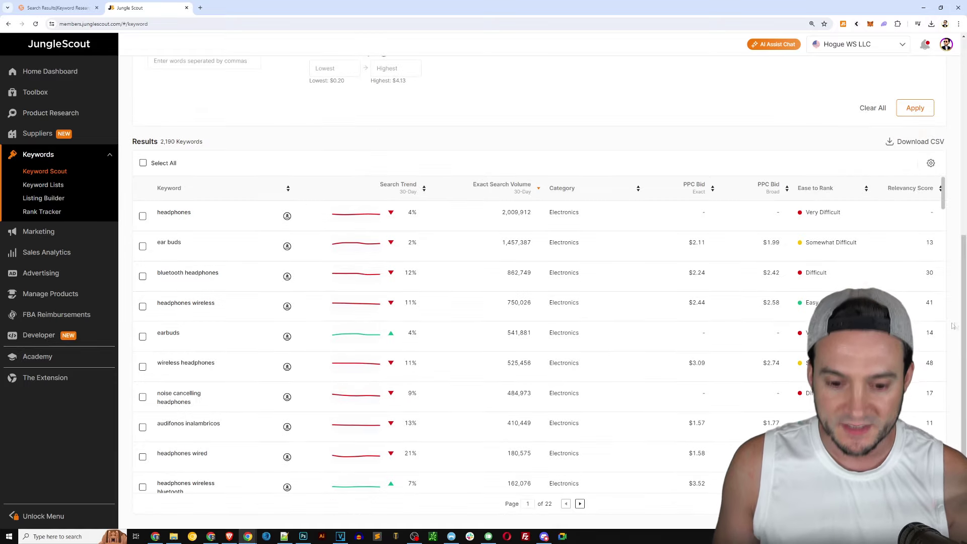
pyautogui.scroll(7, 614, 241)
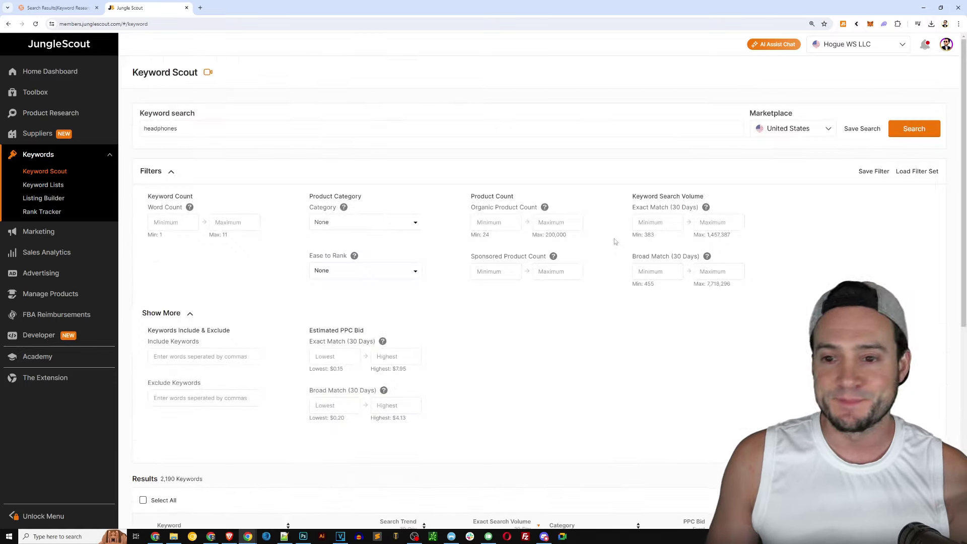
pyautogui.scroll(-3, 748, 349)
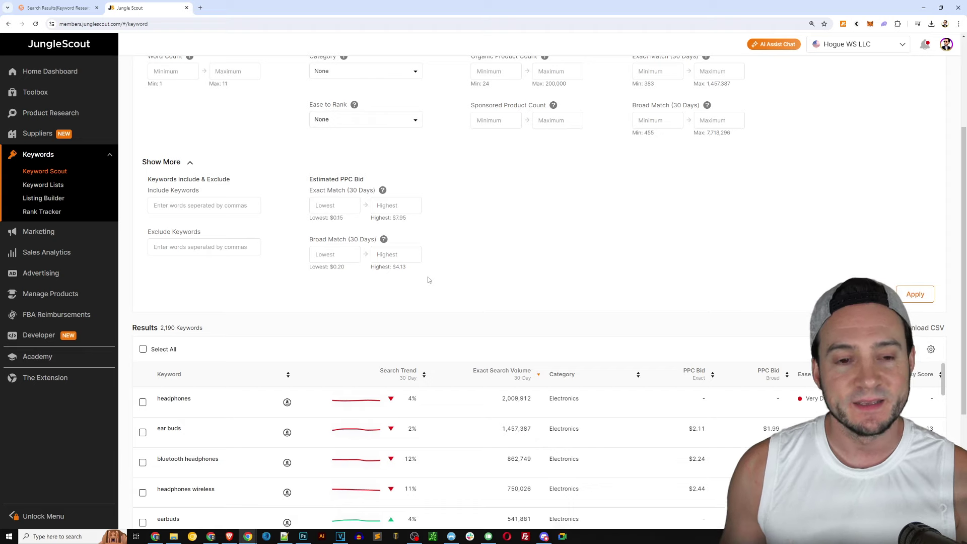
# Return to SellerSprite and scroll its keyword page up to the United States and 2024-05 filters.
pyautogui.click(57, 9)
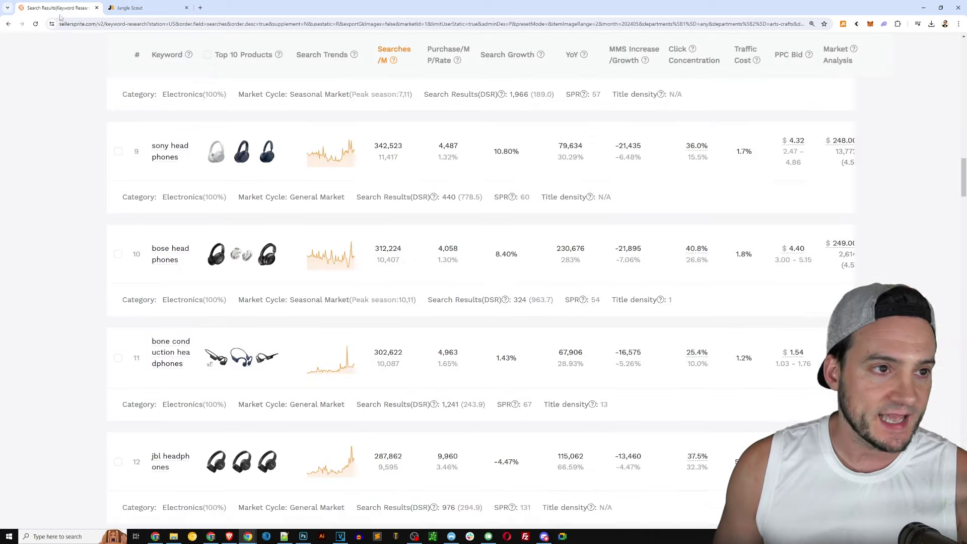
pyautogui.scroll(3, 808, 262)
pyautogui.scroll(15, 808, 261)
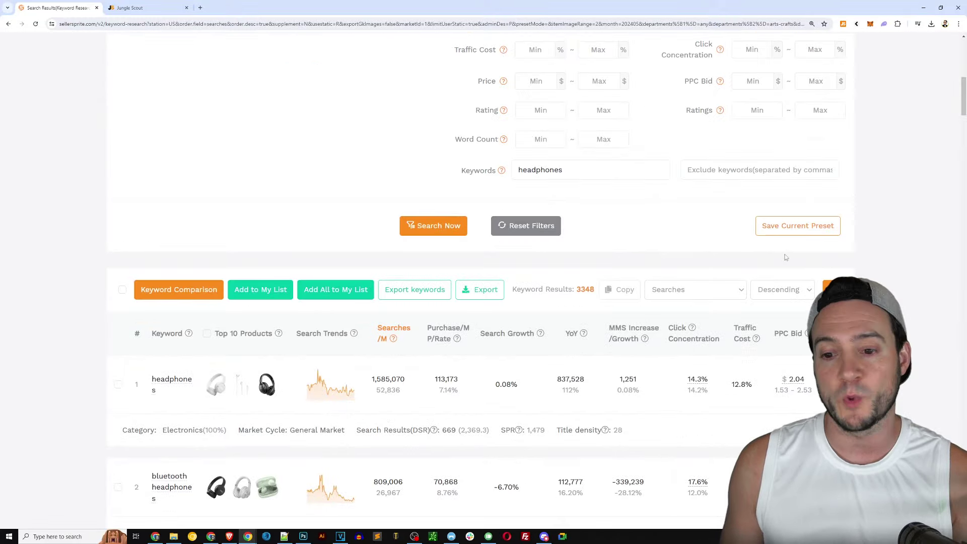
pyautogui.scroll(-2, 789, 252)
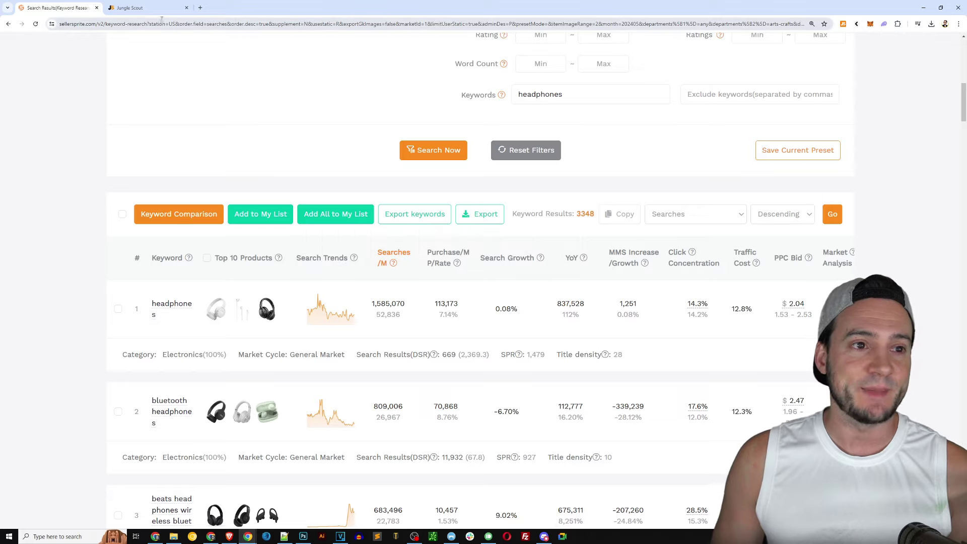
pyautogui.hotkey('ctrl', 'Tab')
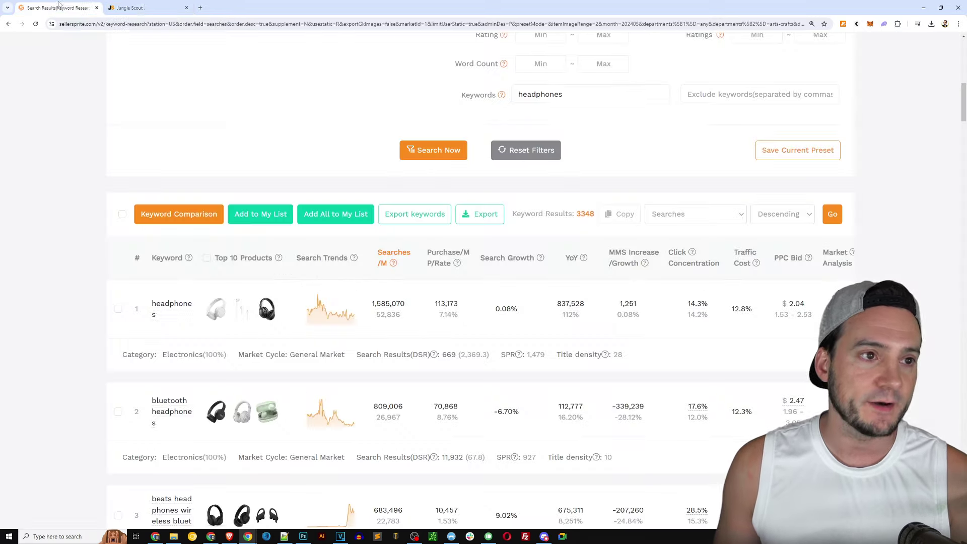
pyautogui.scroll(13, 302, 151)
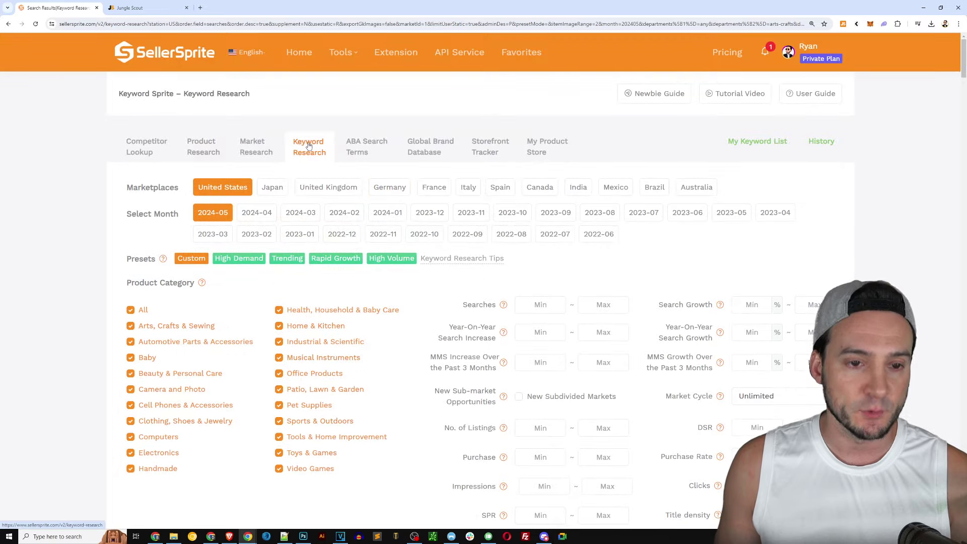
# Open the Tools mega-menu in SellerSprite's header.
pyautogui.click(358, 53)
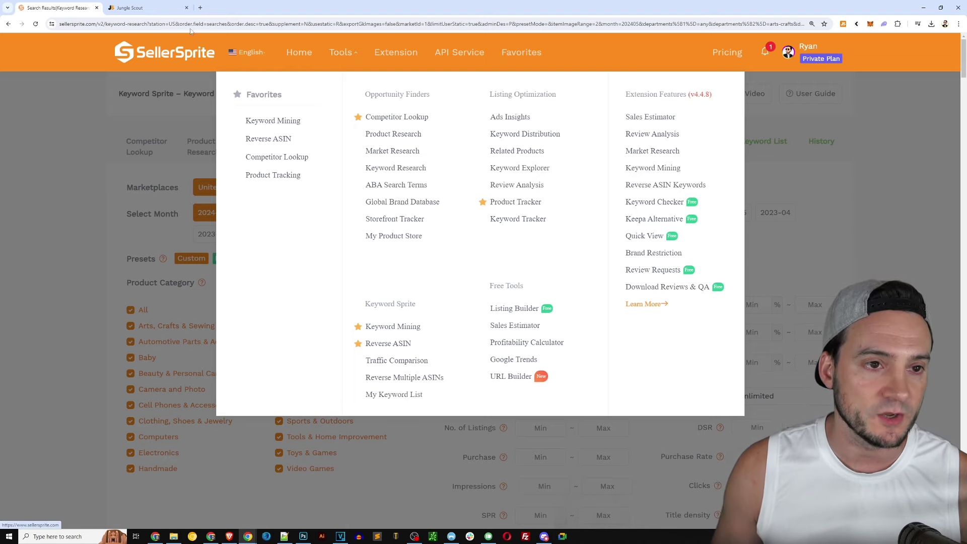
# Expand Jungle Scout's Product Research and Toolbox sections, then return to SellerSprite's tools list.
pyautogui.click(146, 7)
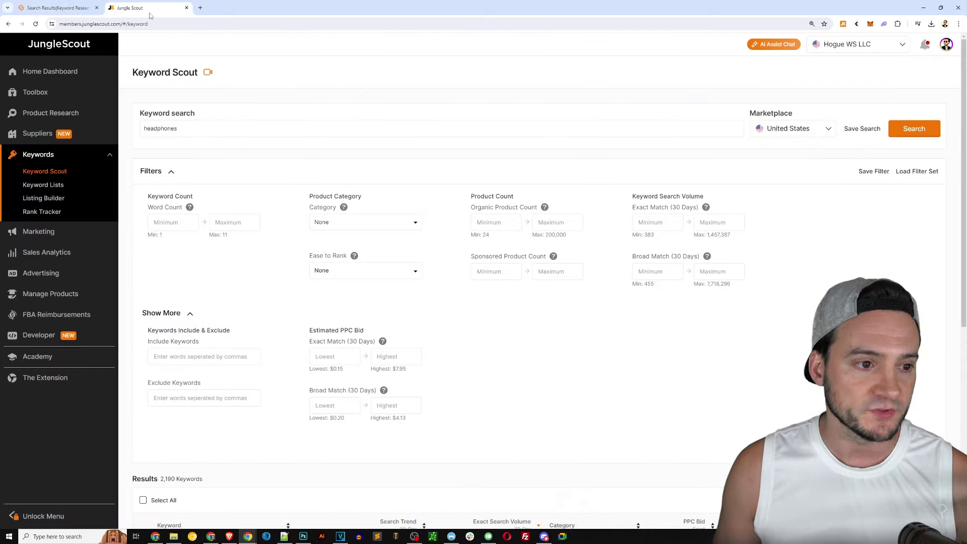
pyautogui.click(108, 116)
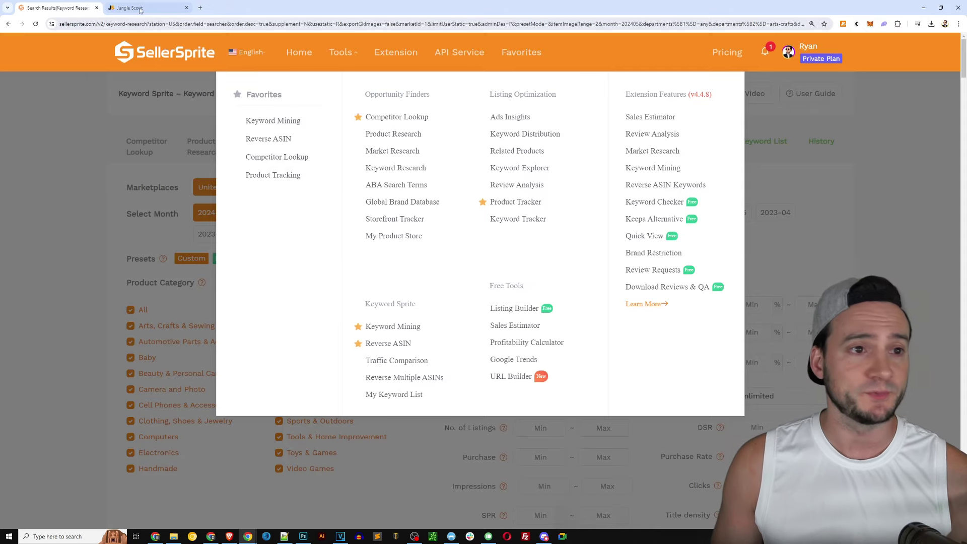
pyautogui.click(140, 9)
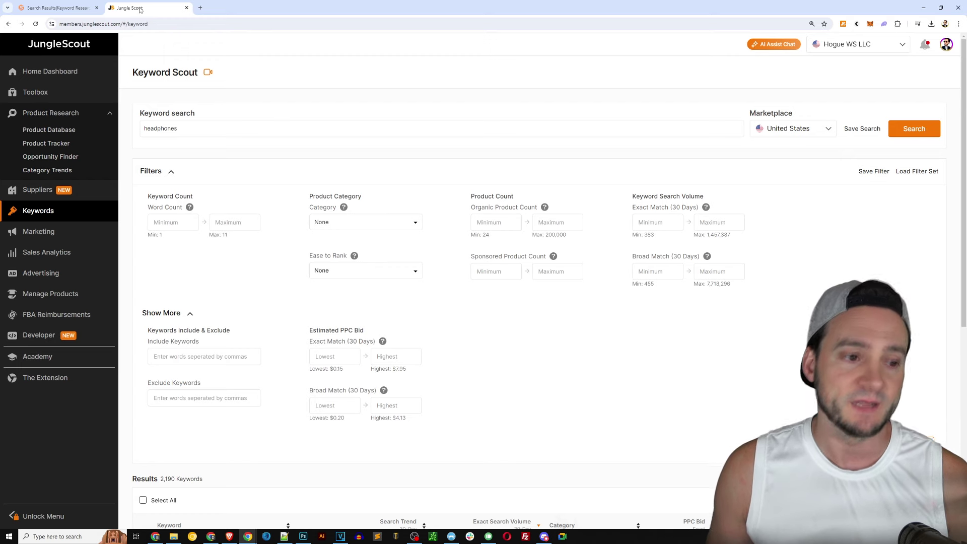
pyautogui.click(111, 96)
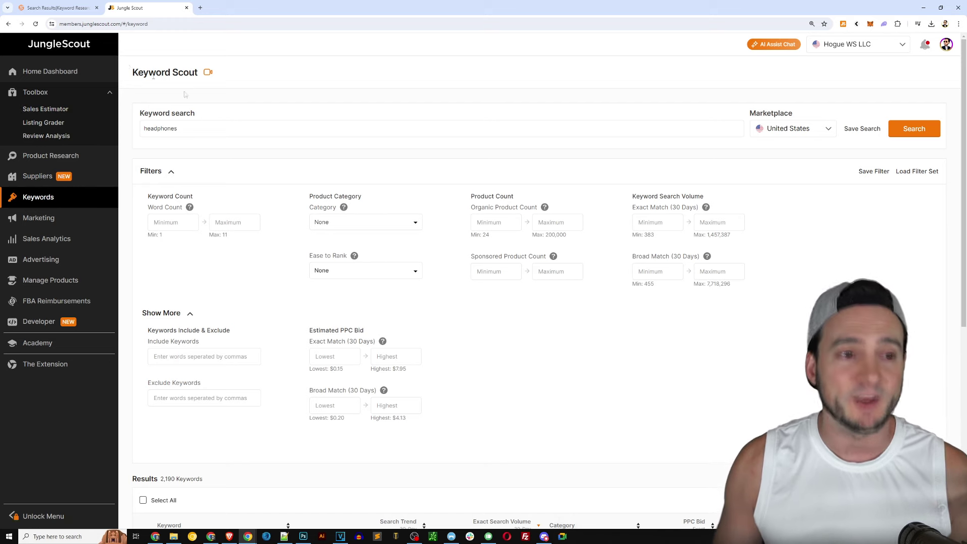
pyautogui.click(58, 7)
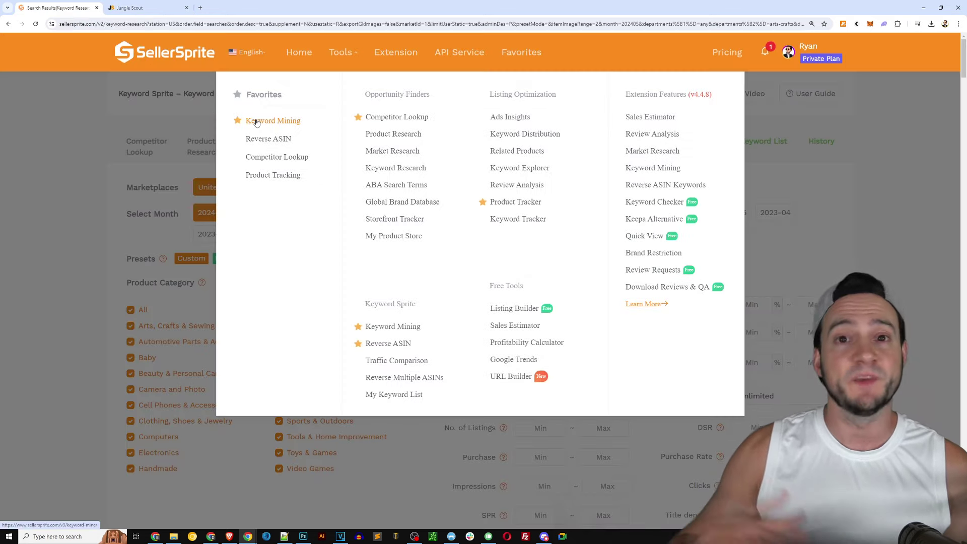